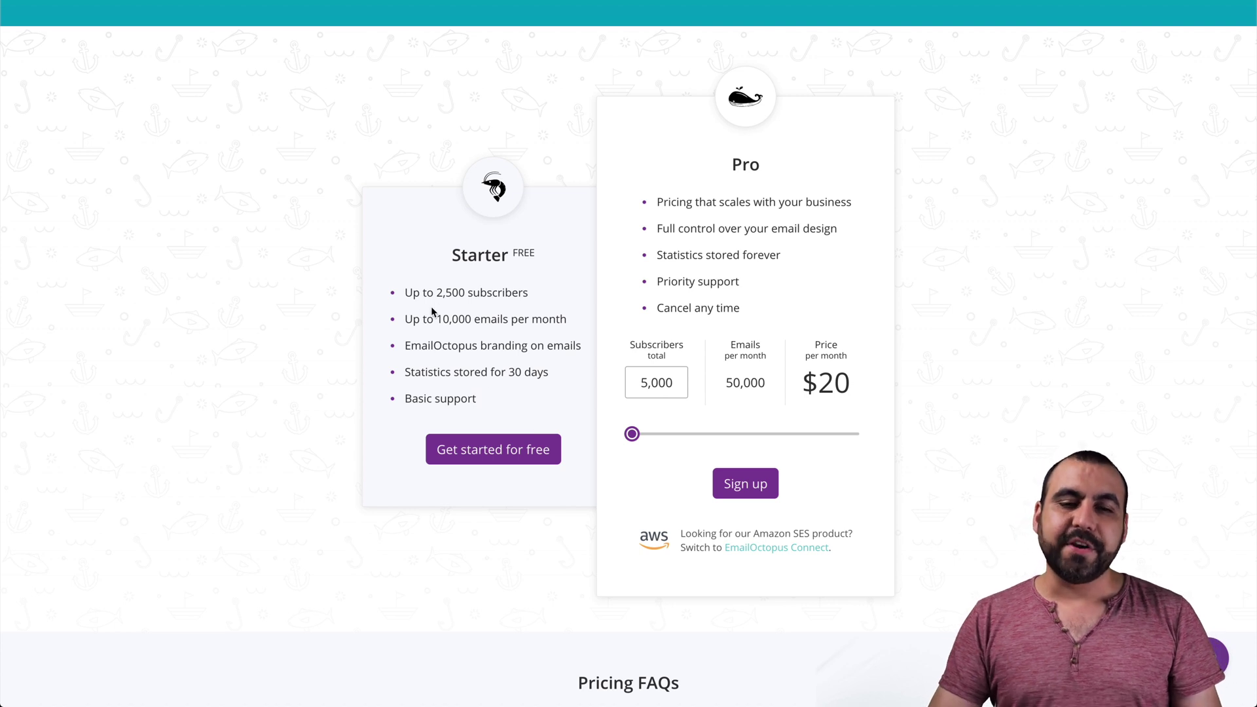
left_click_drag(404, 292, 472, 392)
left_click(482, 393)
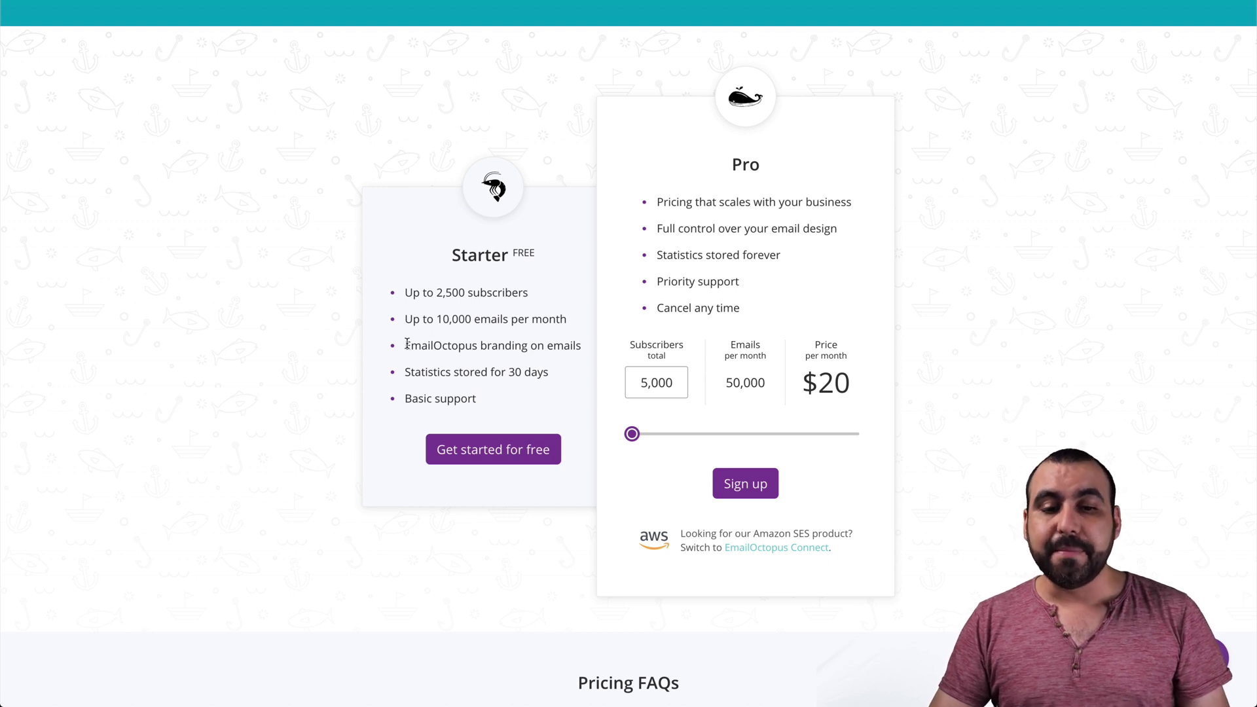
left_click_drag(406, 345, 577, 345)
left_click(576, 345)
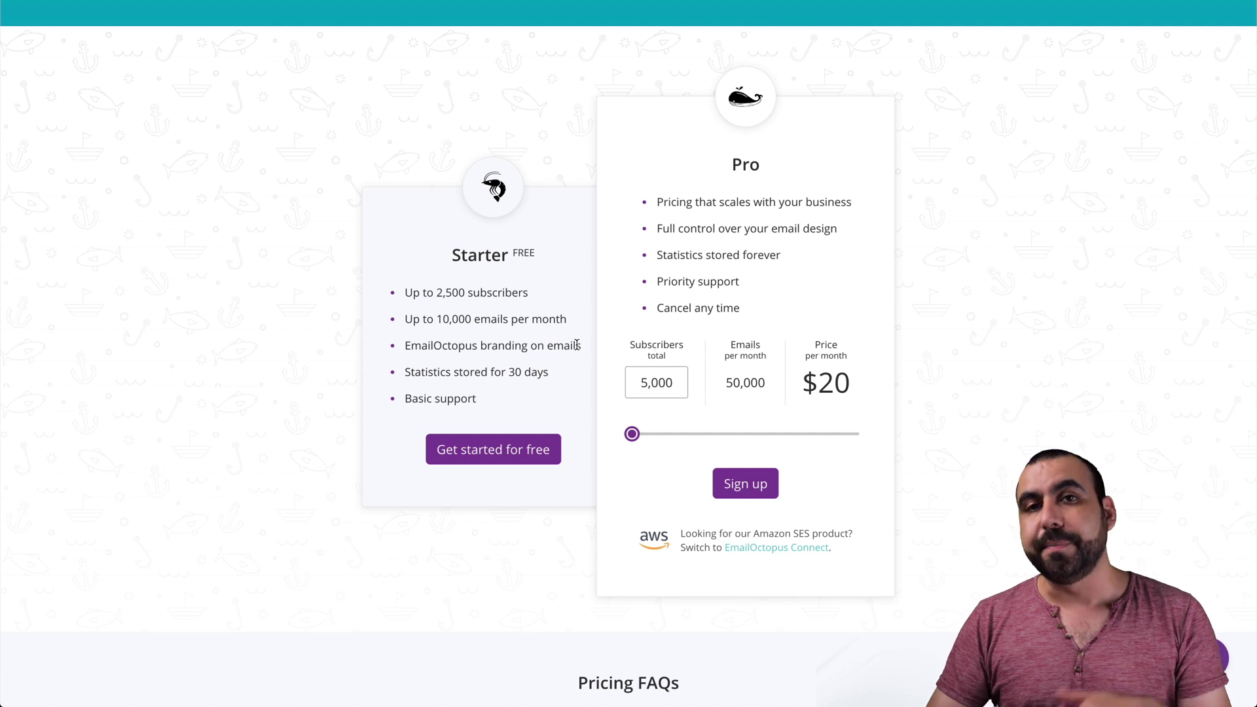
left_click_drag(413, 372, 543, 371)
left_click(542, 371)
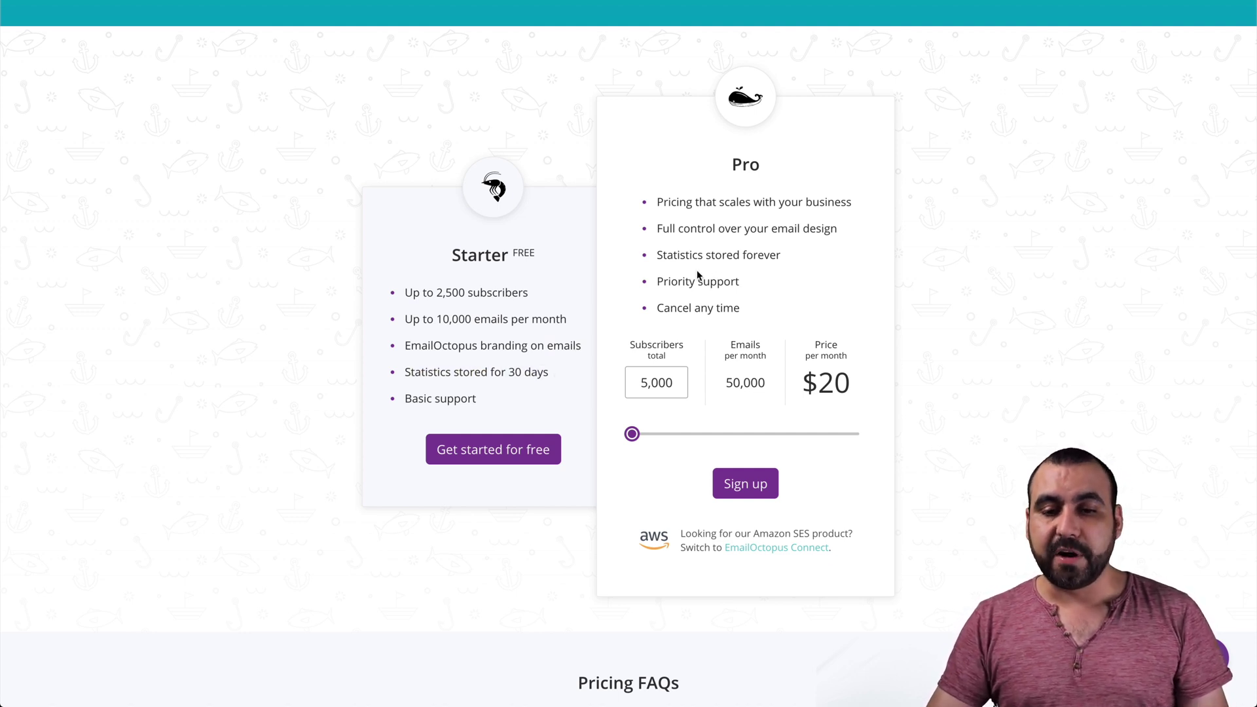
left_click_drag(656, 255, 800, 257)
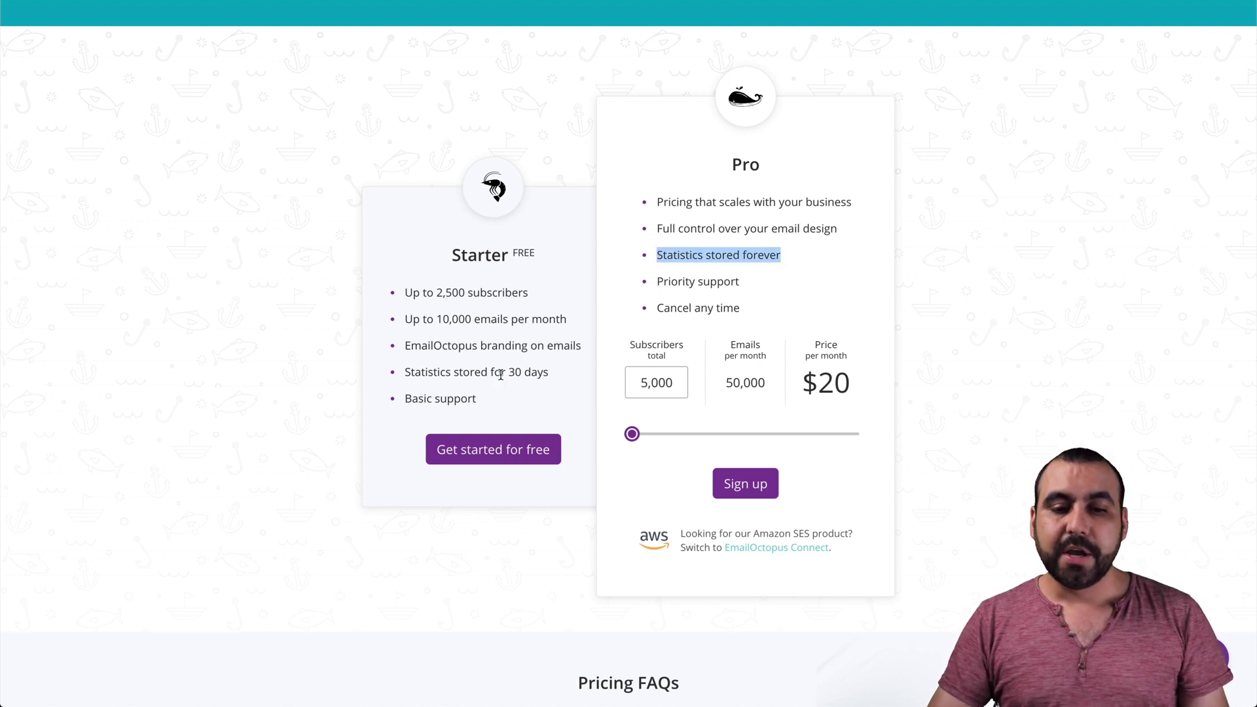
left_click(455, 390)
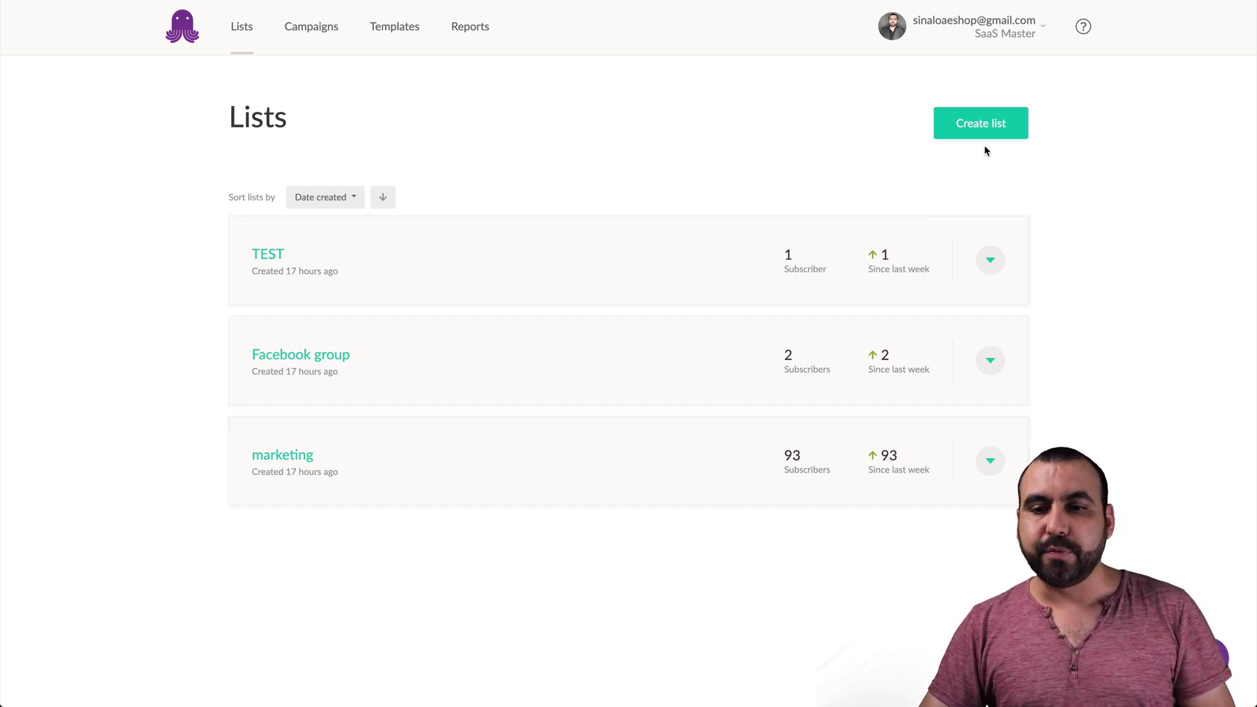
left_click(1004, 136)
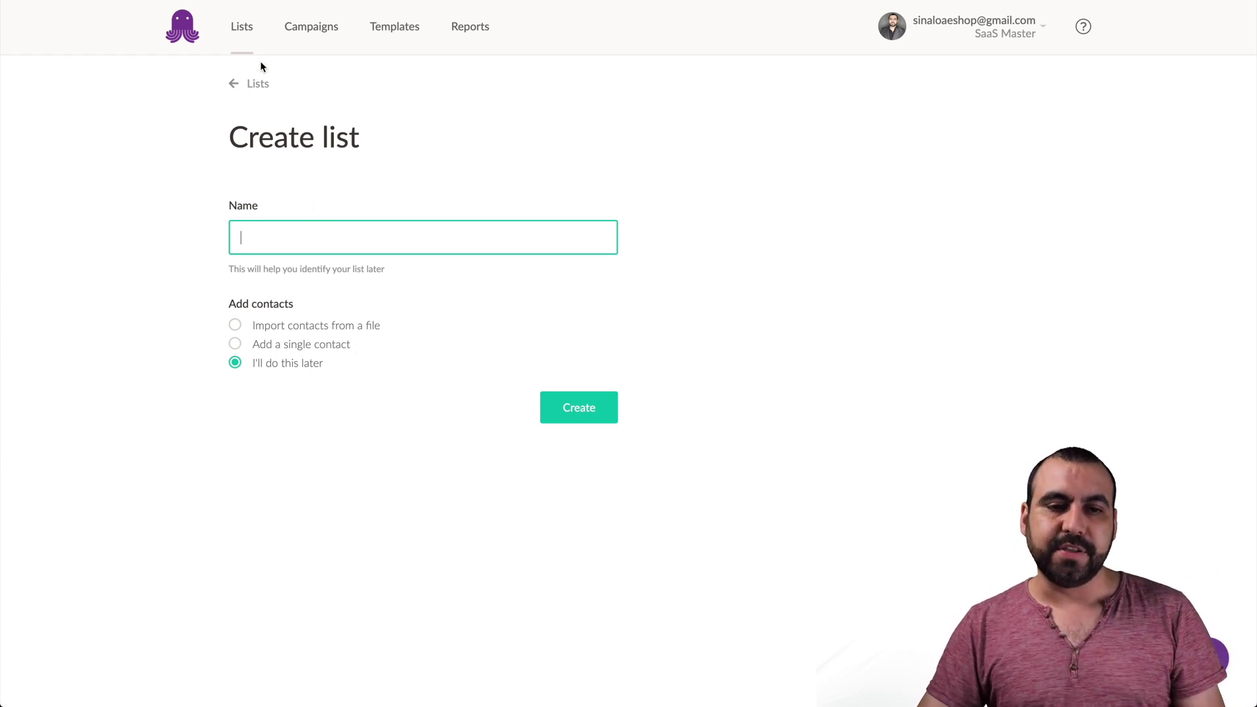
left_click(241, 37)
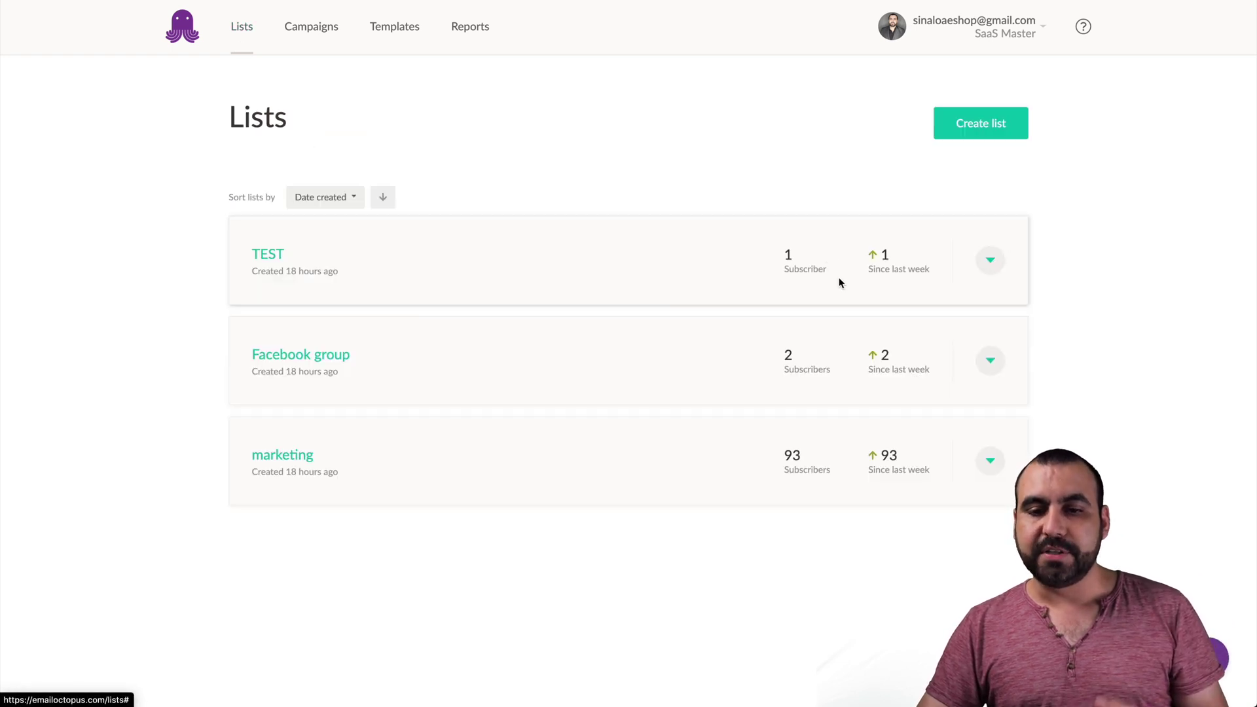
left_click(991, 262)
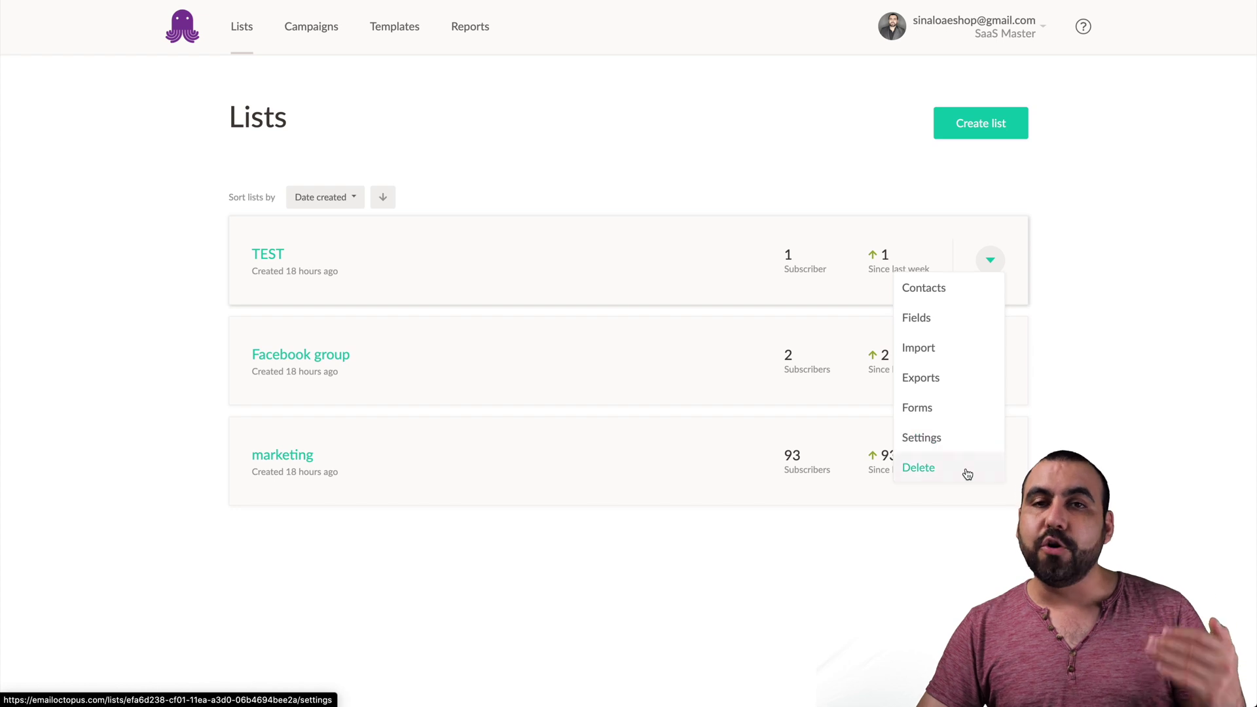
left_click(353, 67)
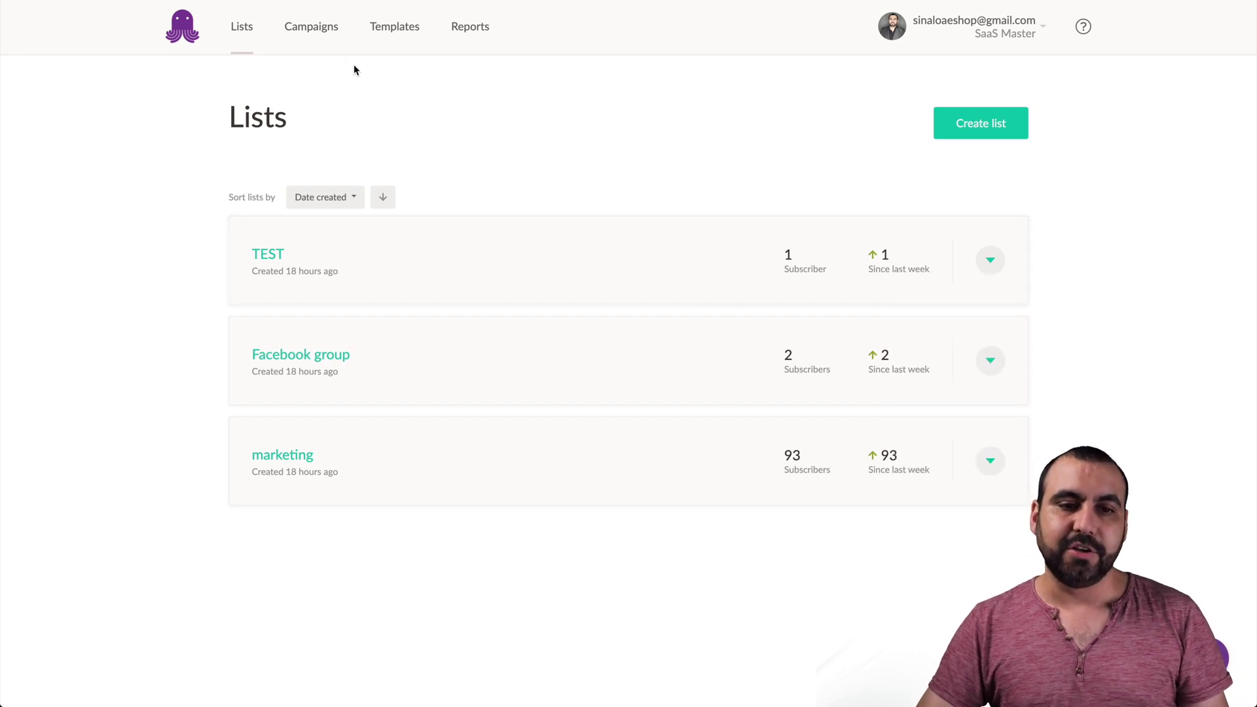
- From the Campaigns overview, create a new automated campaign email
left_click(316, 31)
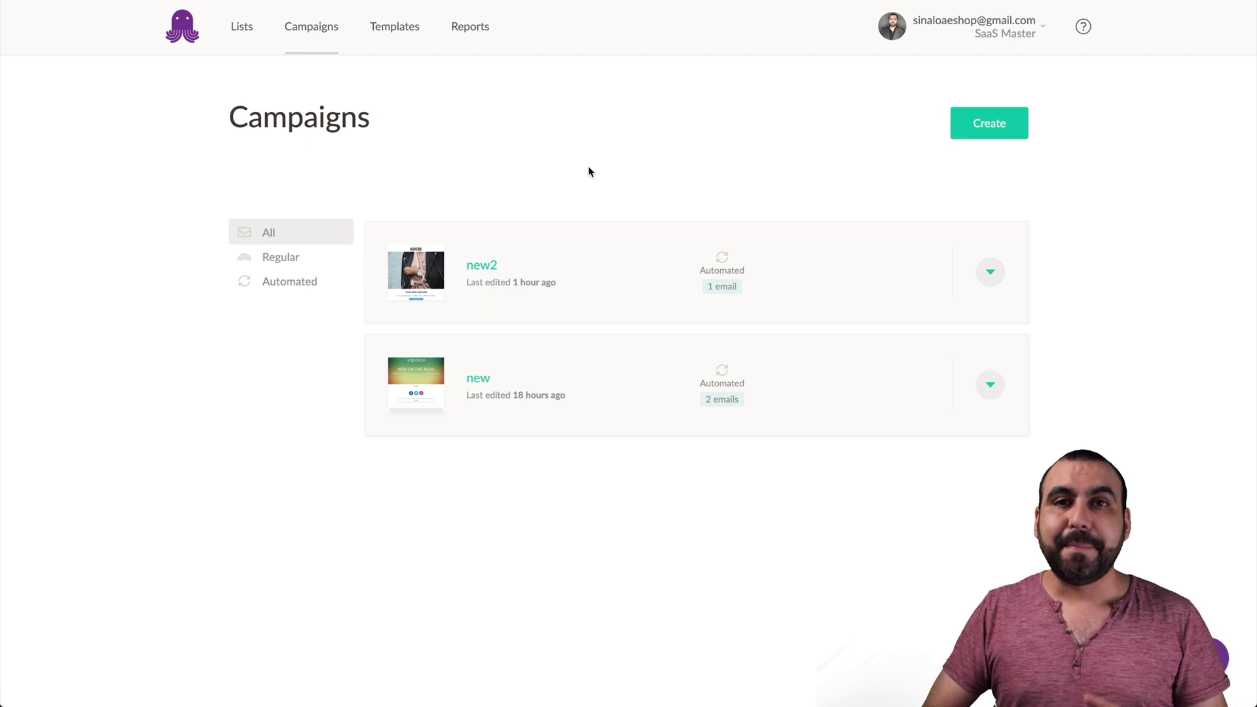
left_click(988, 124)
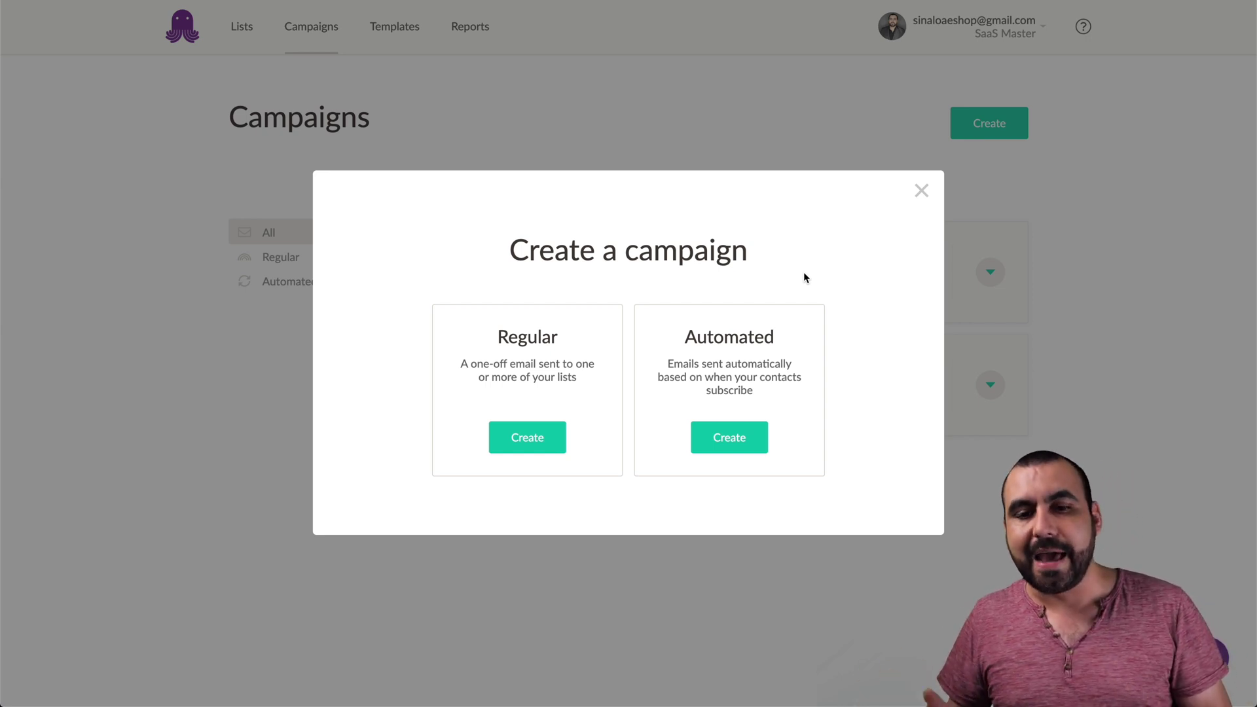
left_click(728, 442)
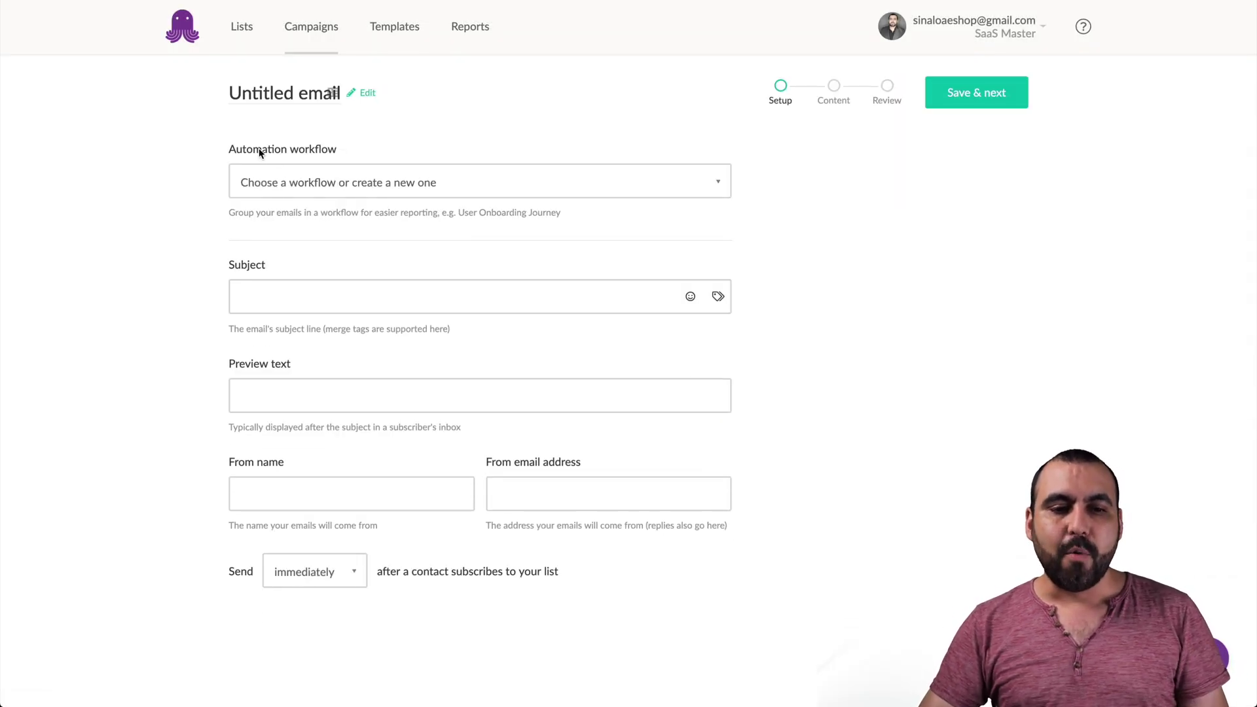
- Create a new automation workflow named 'new for video' for this email
left_click_drag(220, 150, 362, 148)
left_click(362, 148)
left_click(382, 173)
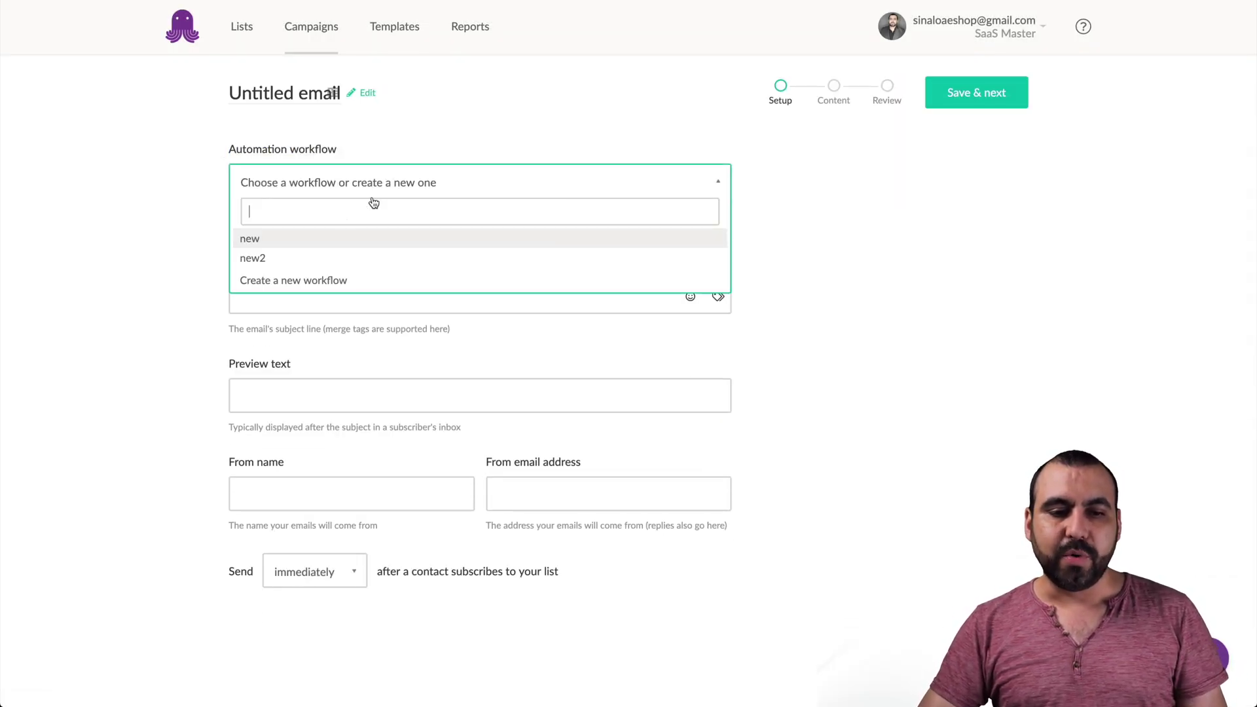
left_click(347, 281)
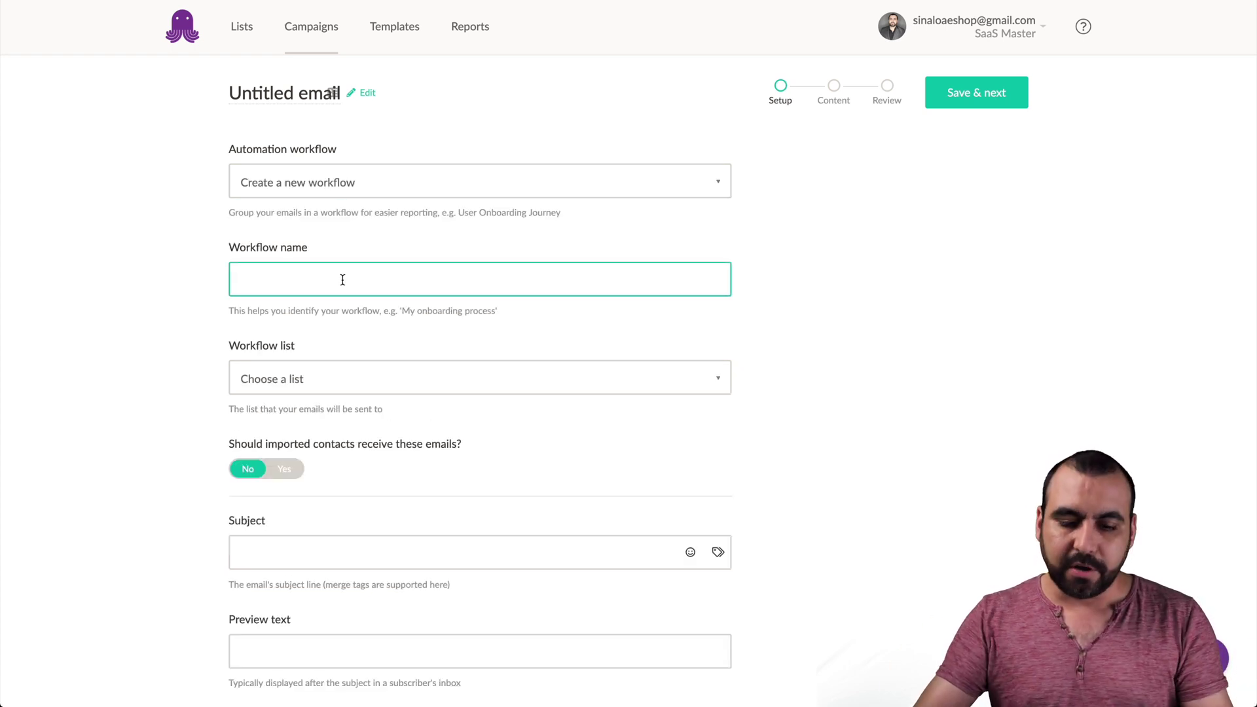
type("new for videw")
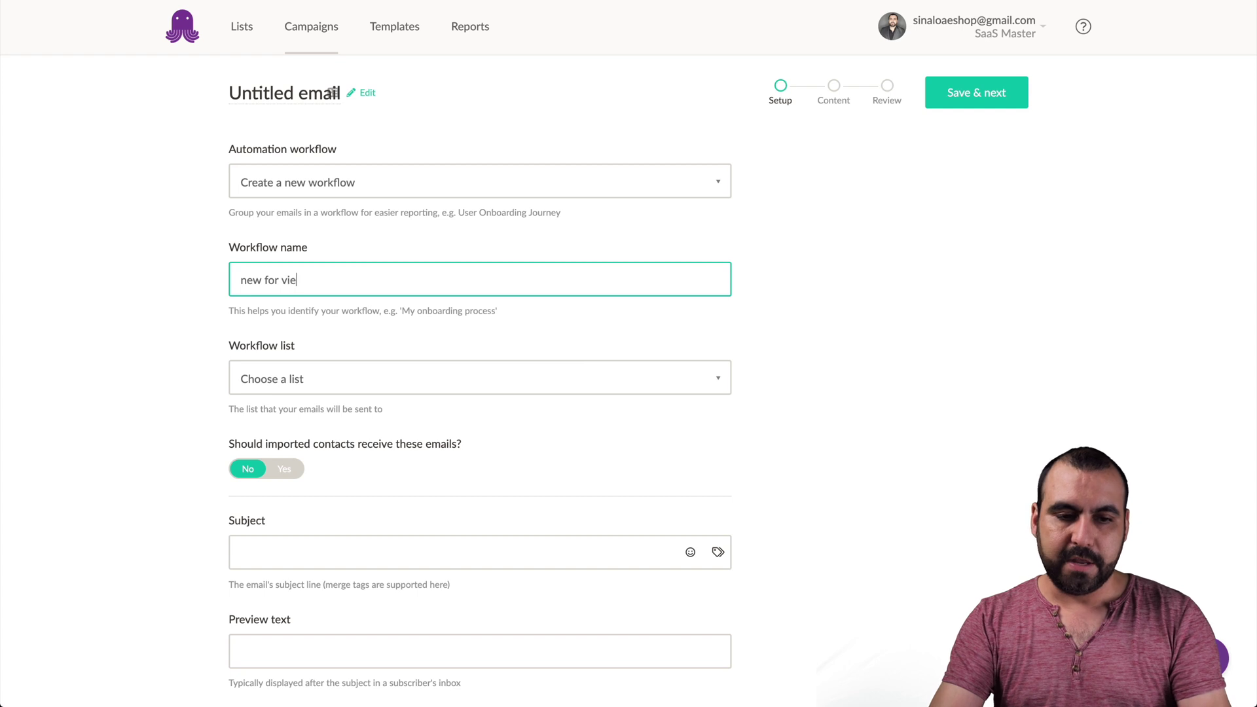
type("o")
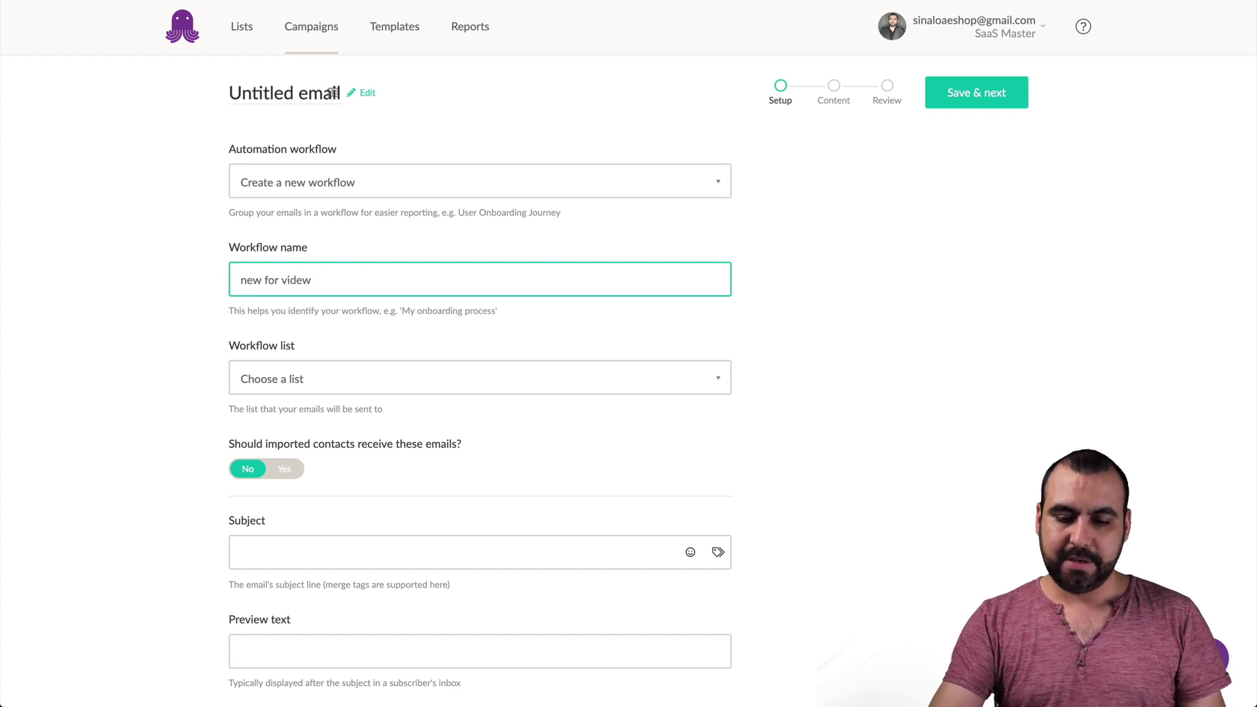
left_click(210, 374)
- Send the workflow to the TEST list and let imported contacts receive its emails
left_click(350, 389)
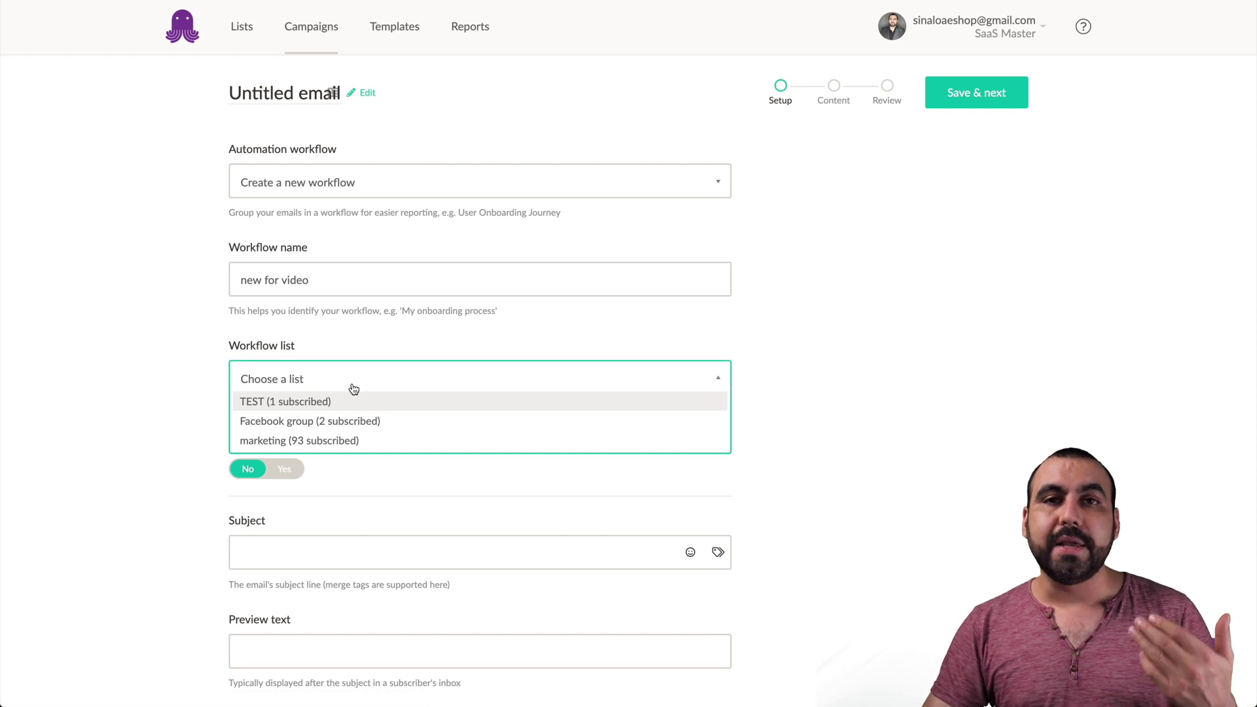
left_click(282, 403)
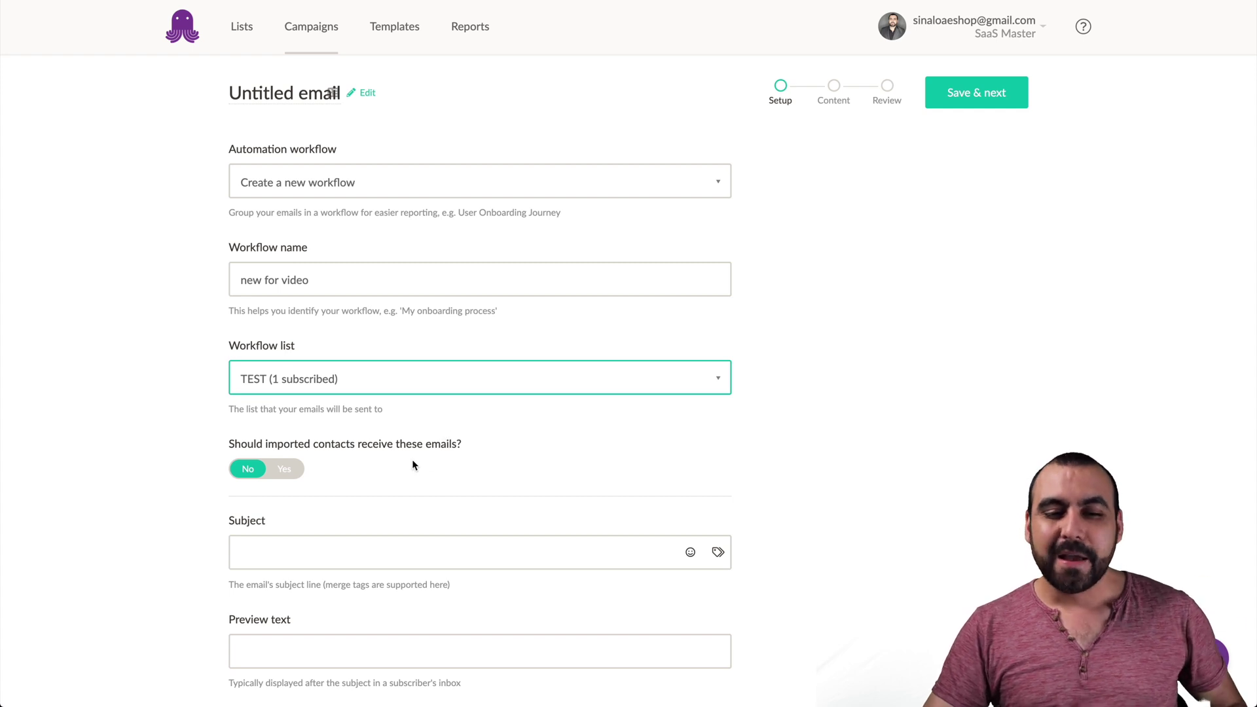
scroll(412, 465, "down", 2)
scroll(412, 464, "down", 1)
left_click_drag(230, 265, 443, 271)
left_click(447, 271)
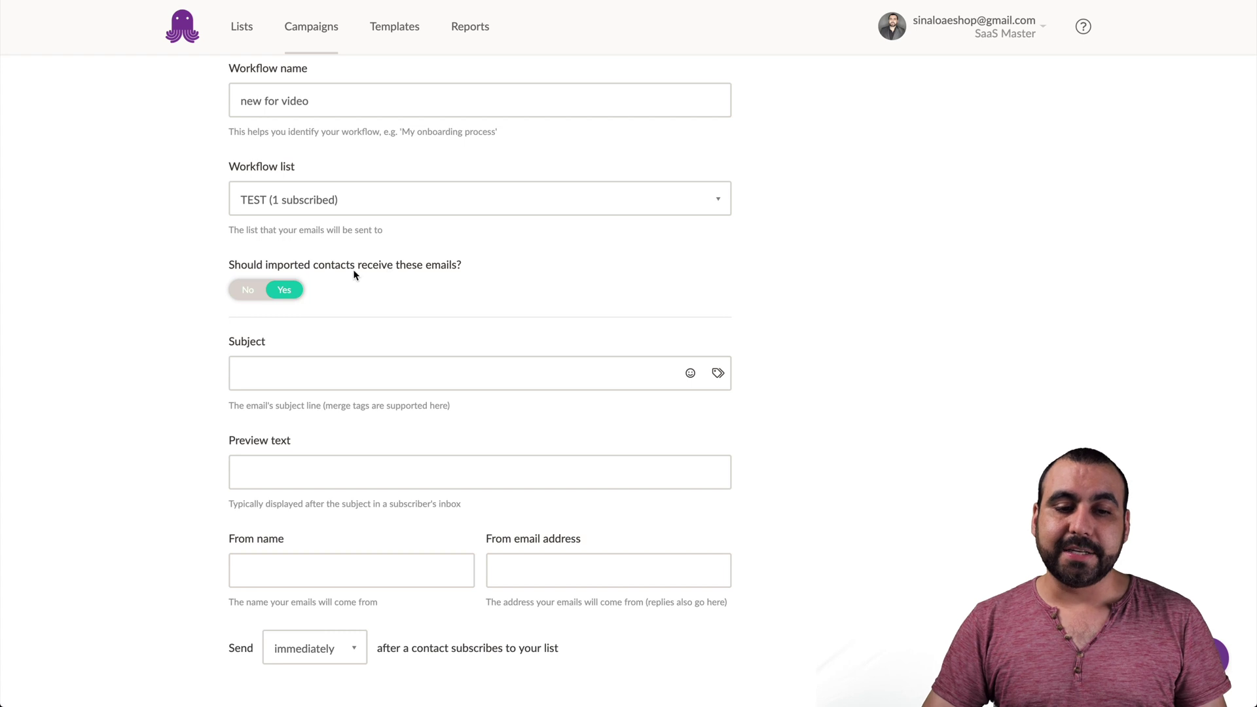
left_click(262, 290)
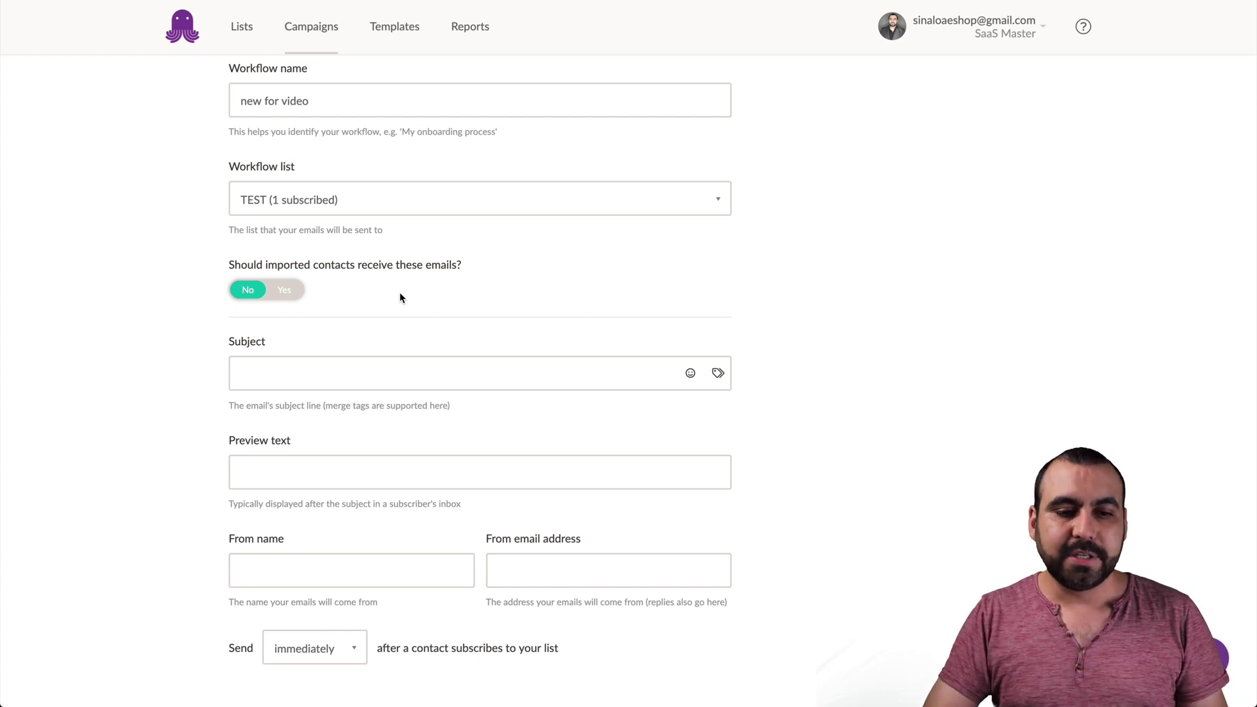
left_click(295, 292)
scroll(525, 302, "down", 1)
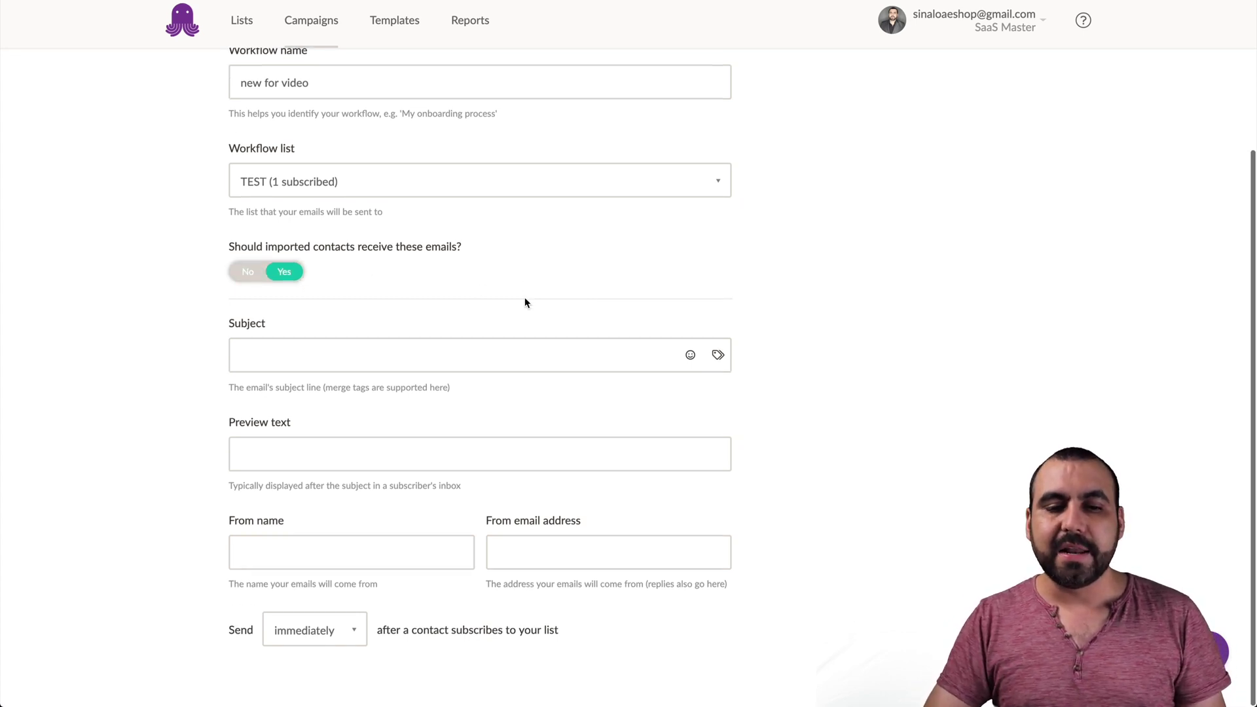
- Set the subject to 'Check out this email service' and copy it into the preview text
left_click(476, 355)
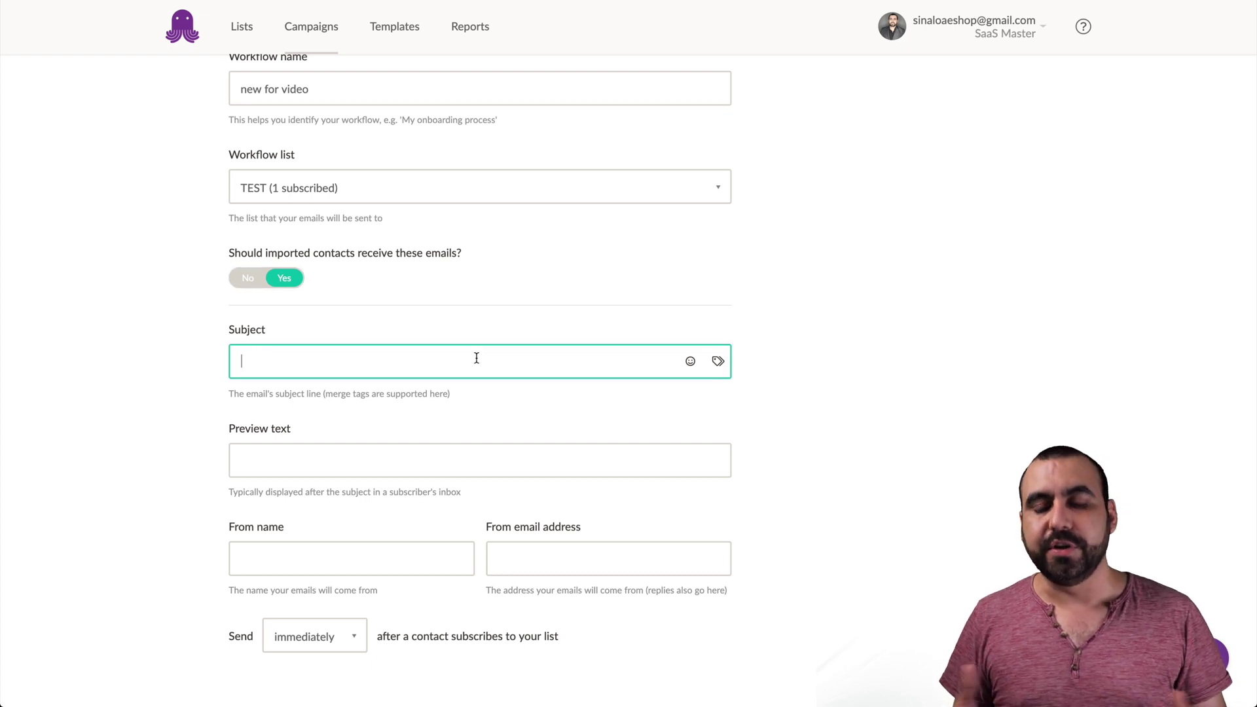
type("Check ")
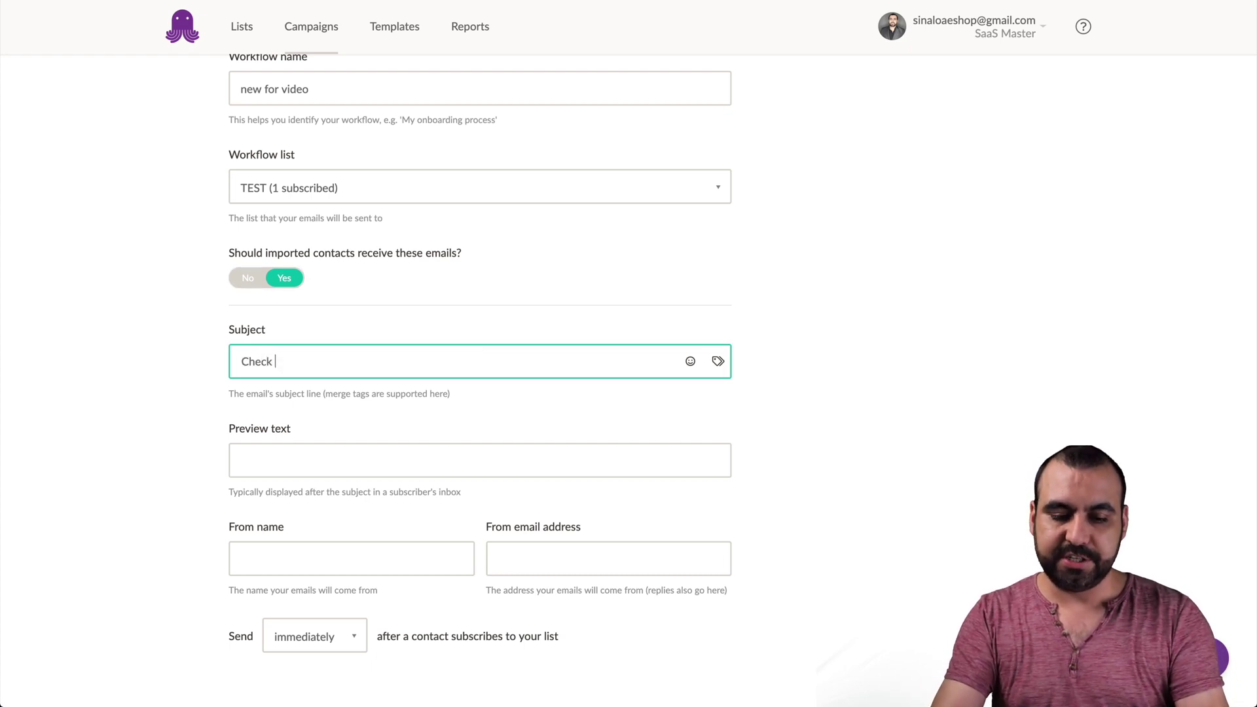
type("out th")
key("BackSpace")
key("BackSpace")
type("out ")
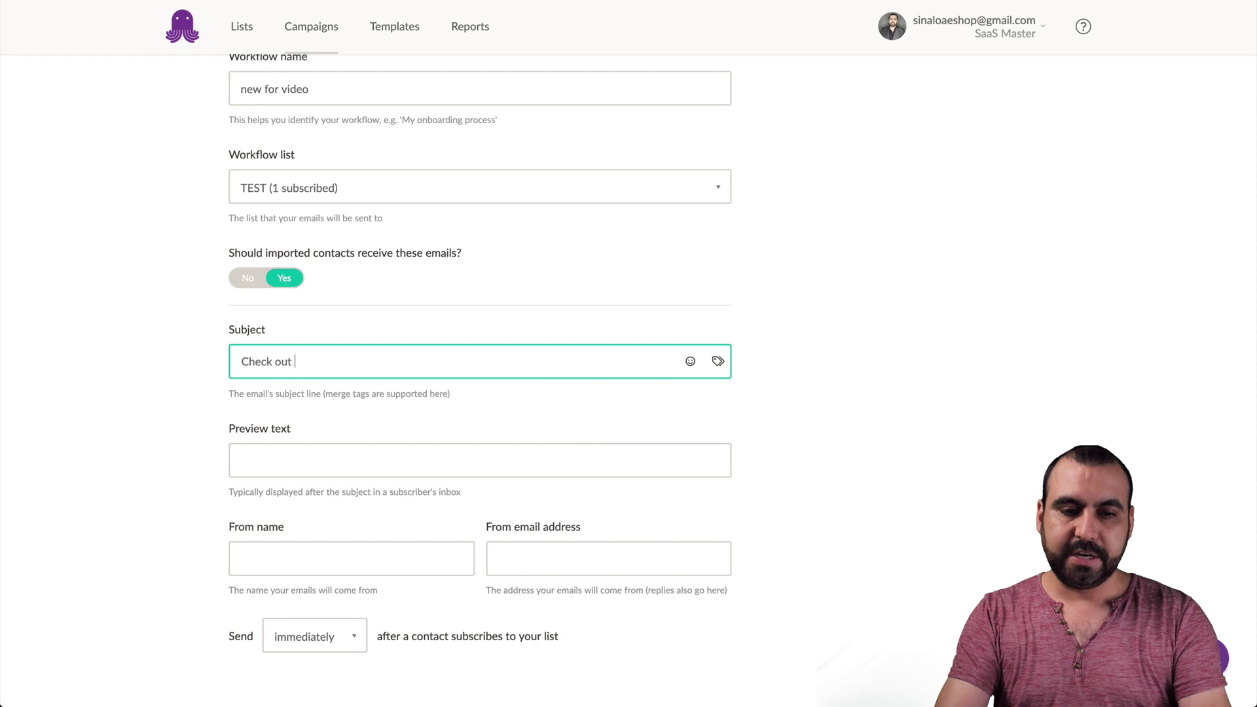
type("this e")
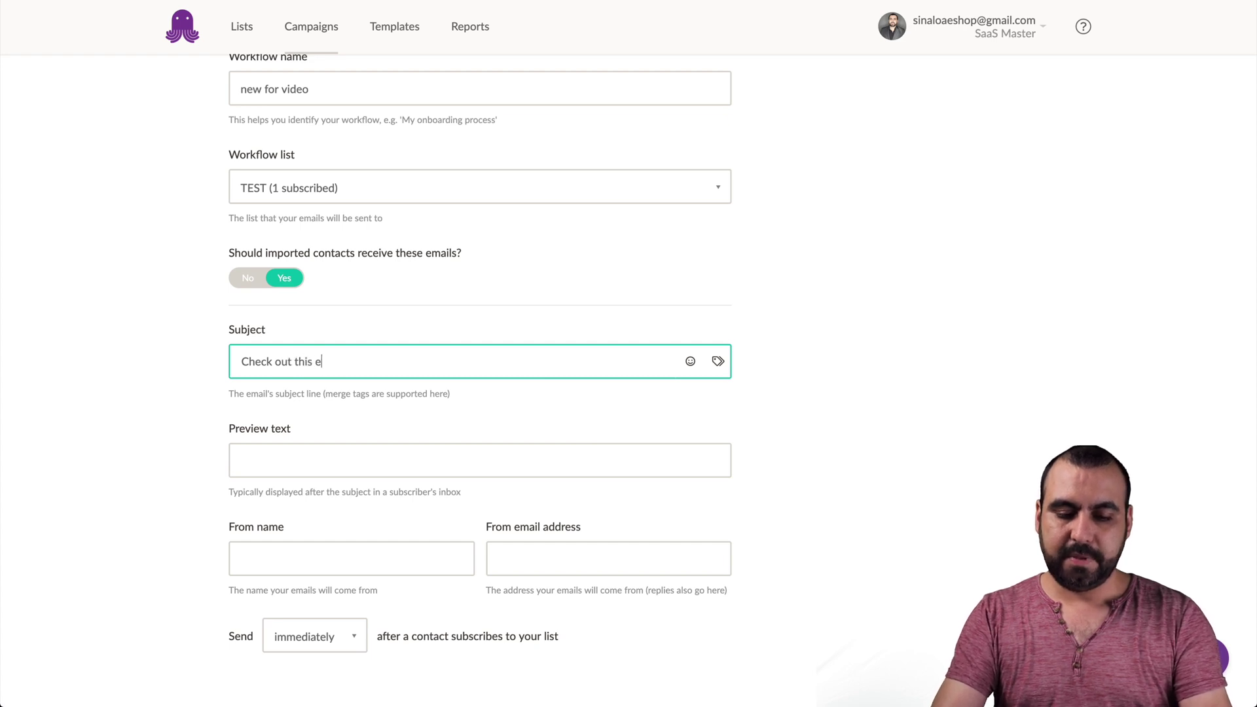
type("mail service")
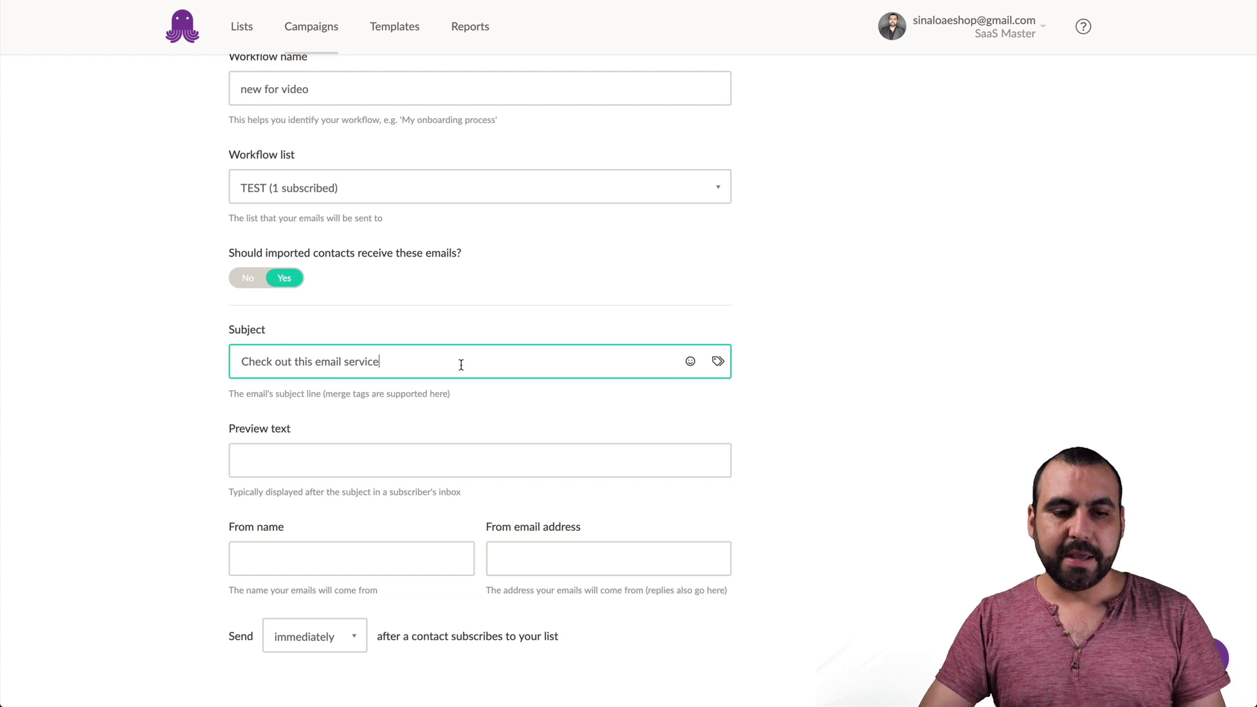
triple_click(338, 361)
key("ctrl+c")
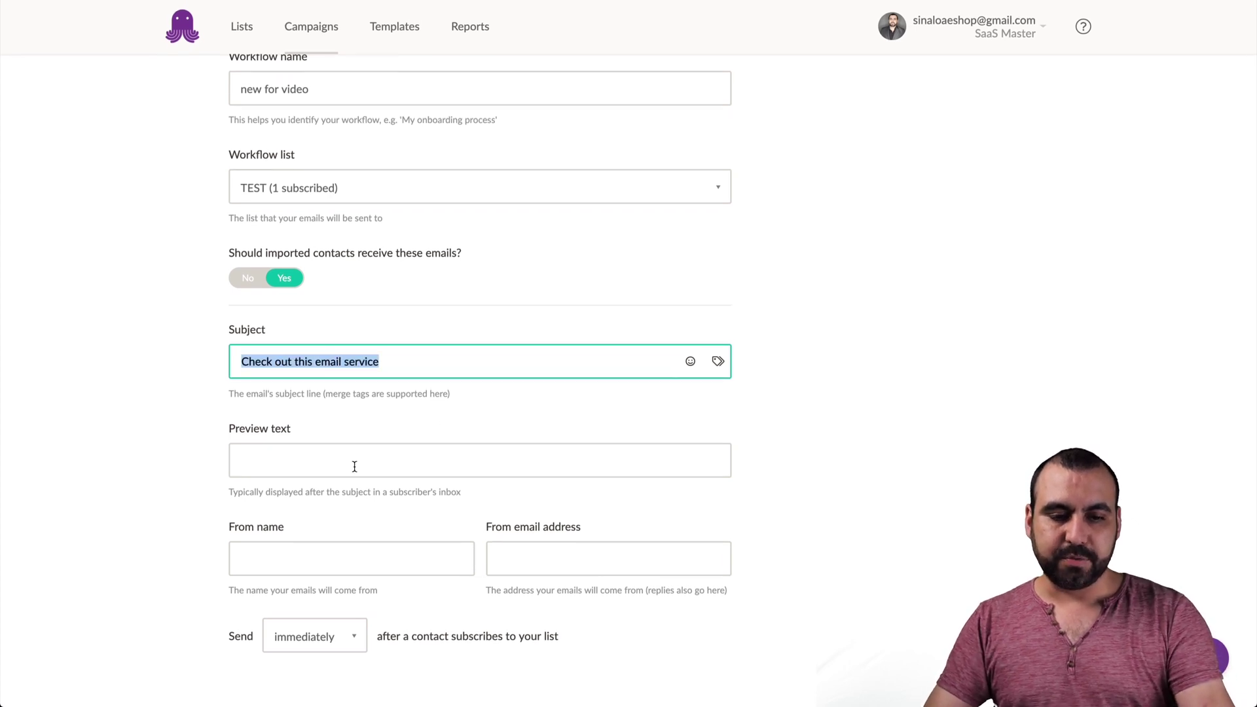
left_click(354, 466)
key("ctrl+v")
- Fill in the sender name and the sender email address
left_click(262, 564)
left_click(122, 548)
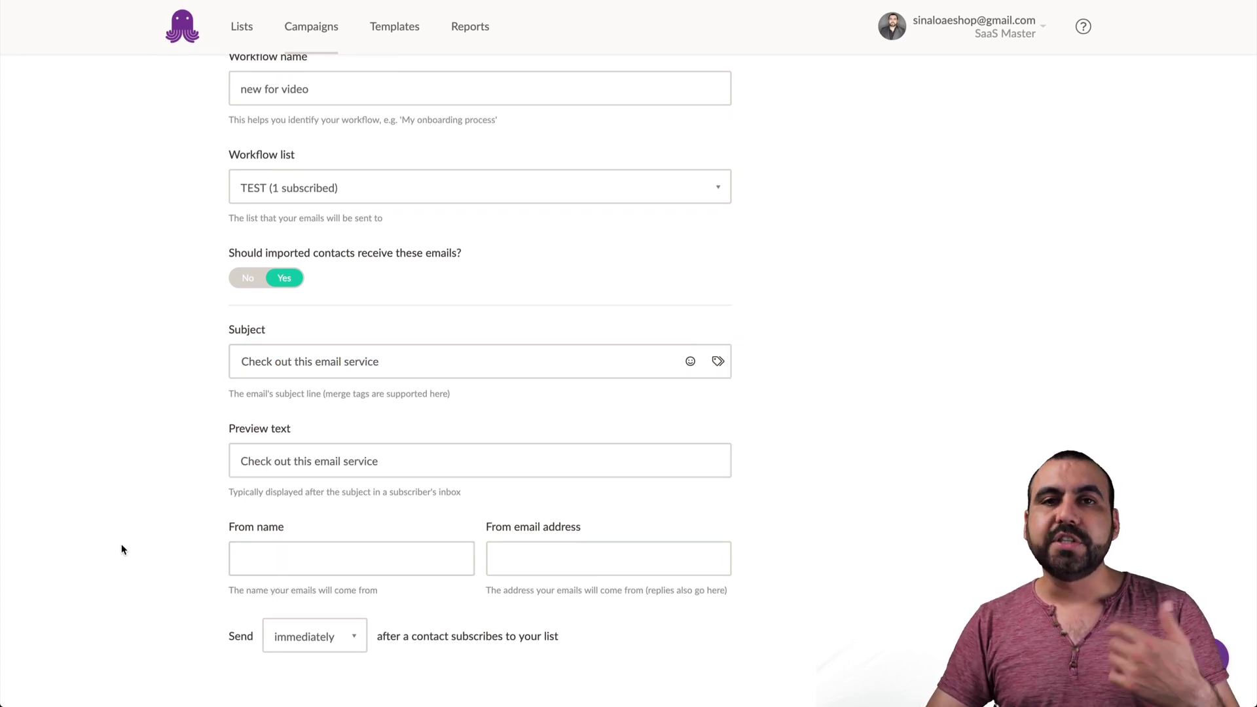
left_click(255, 547)
type("jorge")
left_click(278, 590)
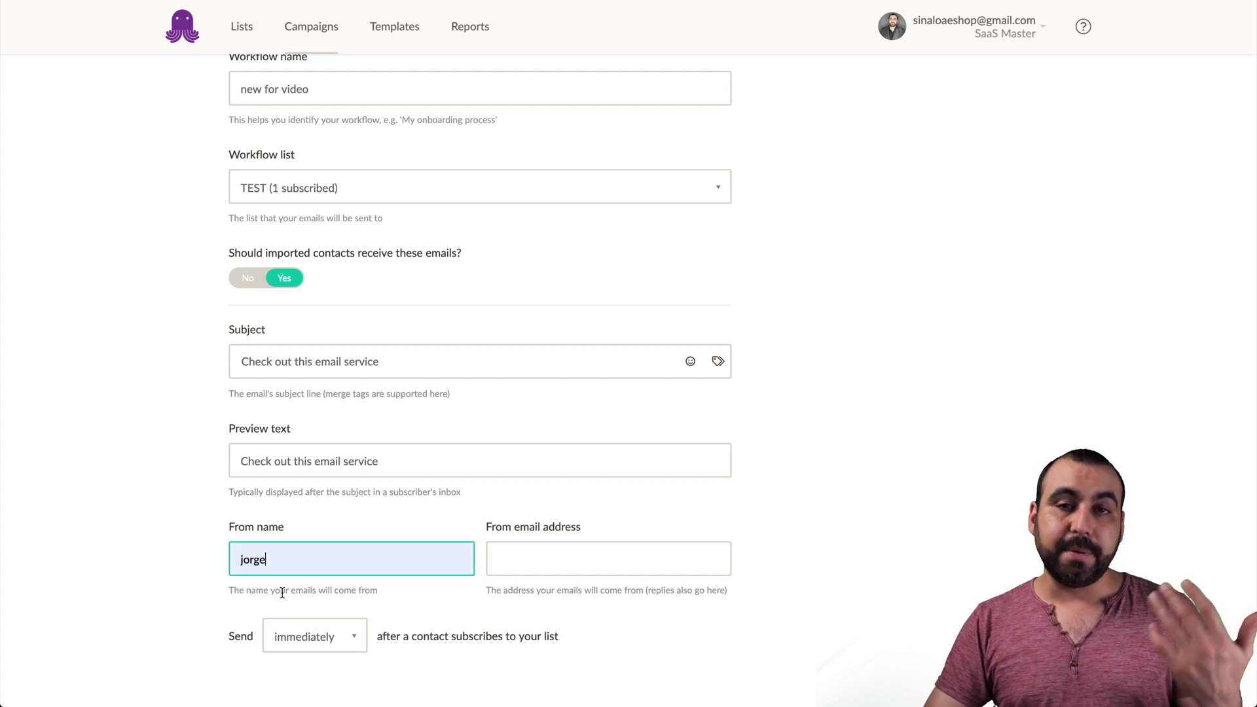
left_click(541, 561)
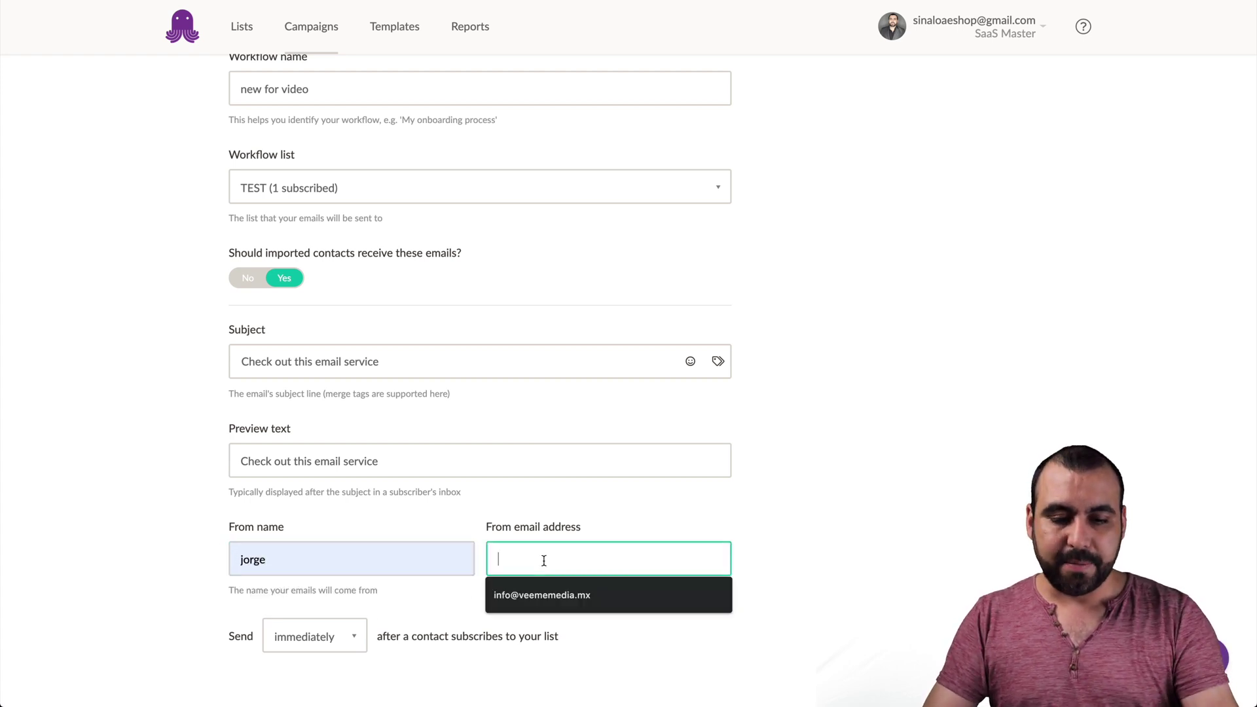
left_click(836, 576)
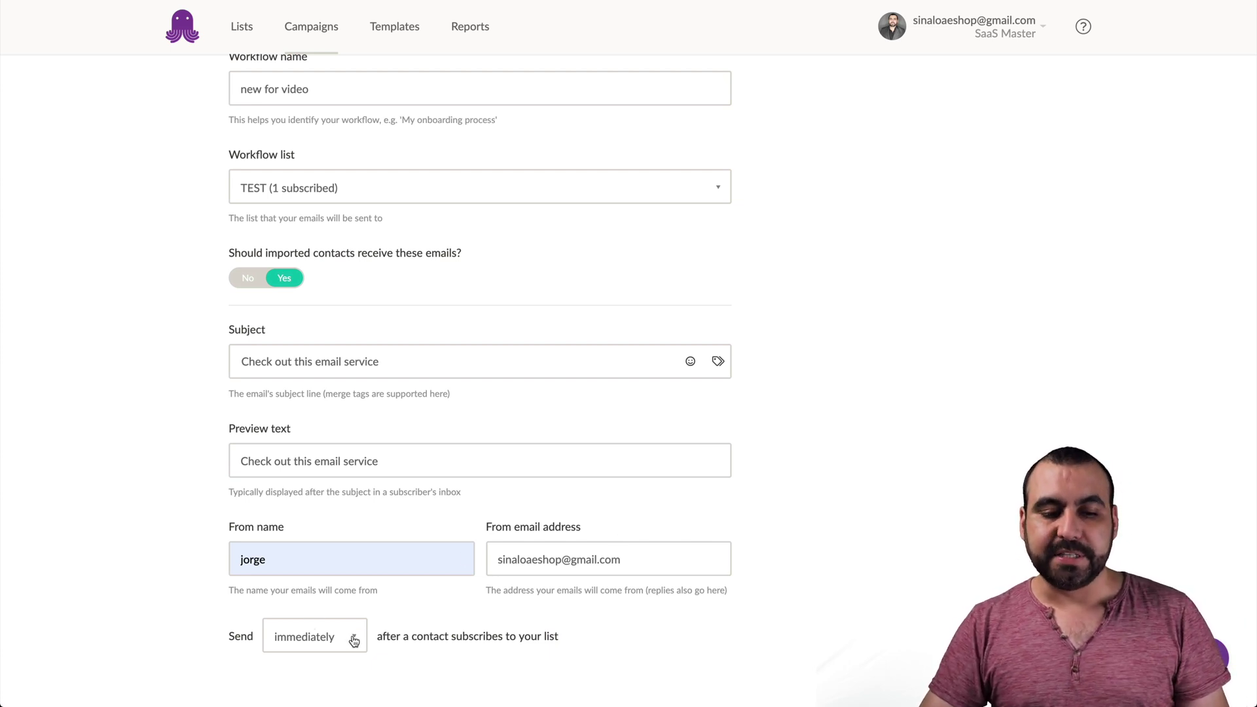
- Delay sending to 7 days after subscription and save the setup
left_click_drag(217, 634, 462, 637)
left_click(462, 637)
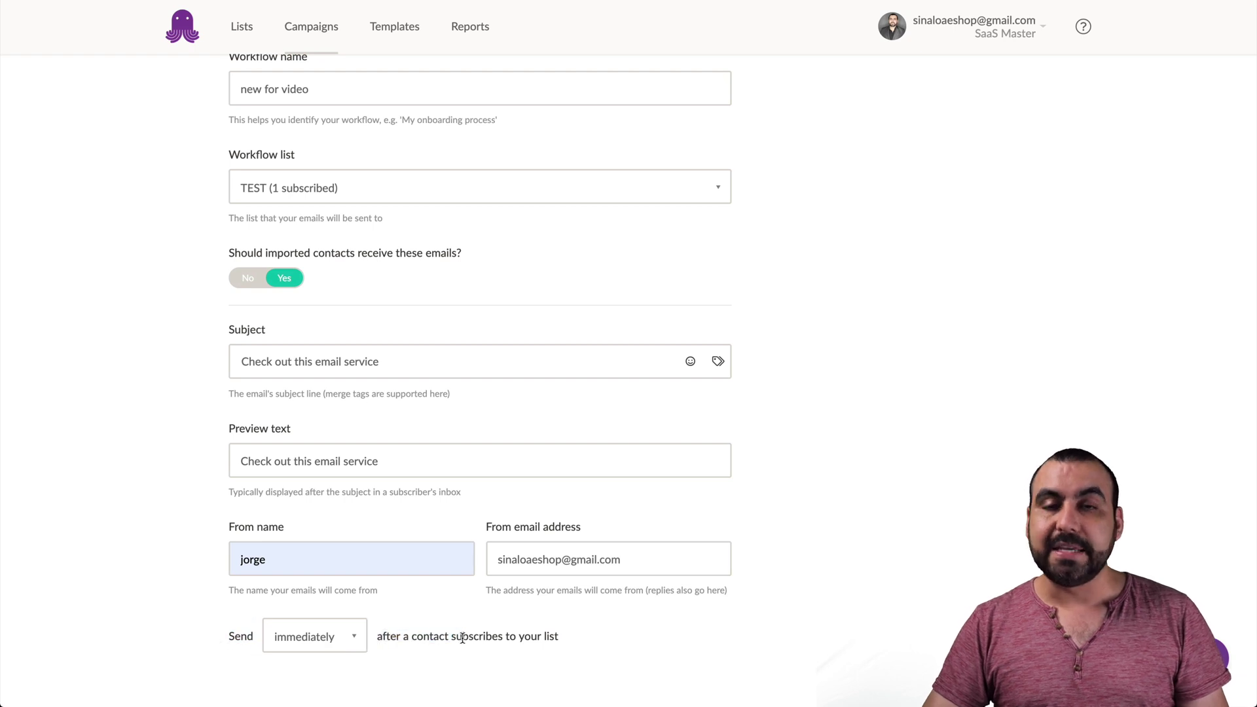
left_click(327, 647)
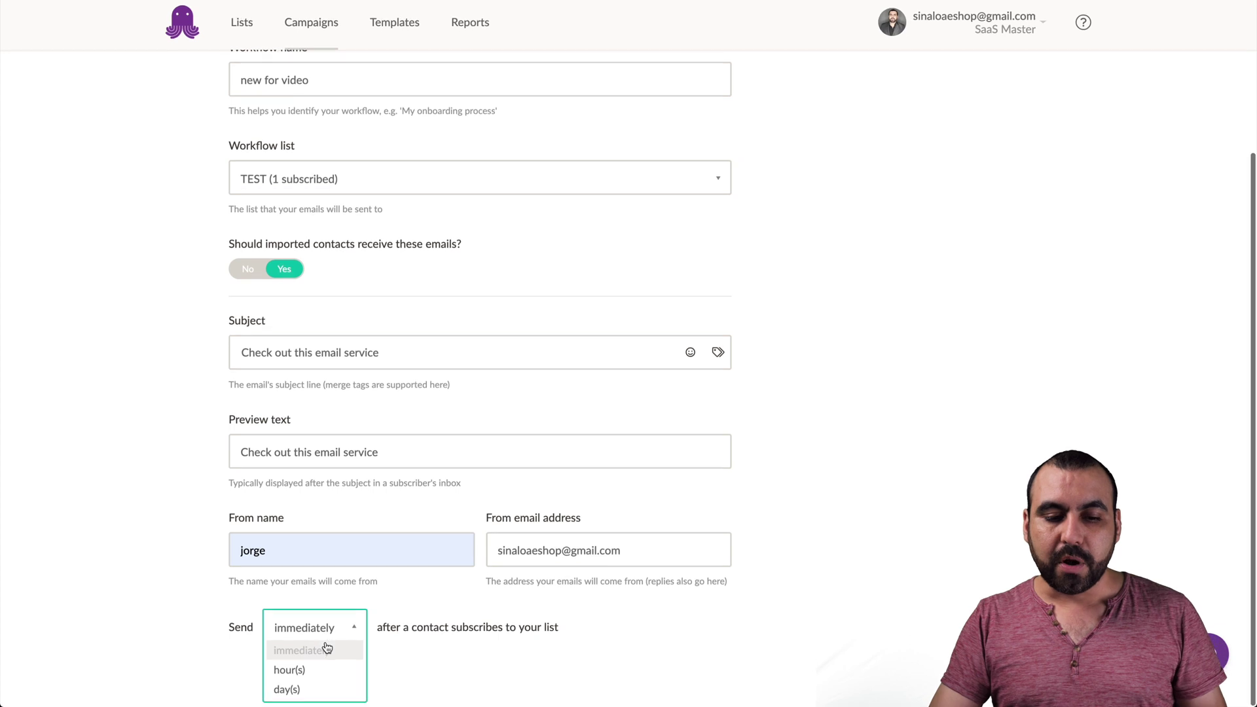
left_click(322, 694)
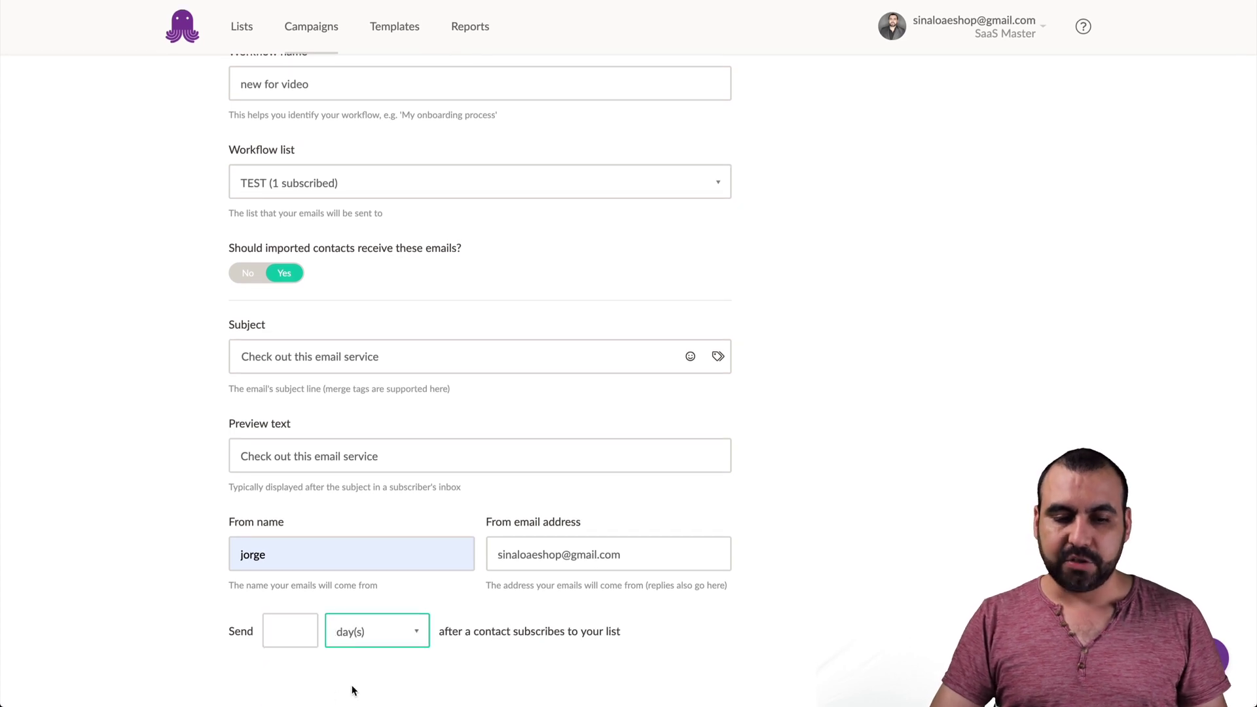
left_click(275, 627)
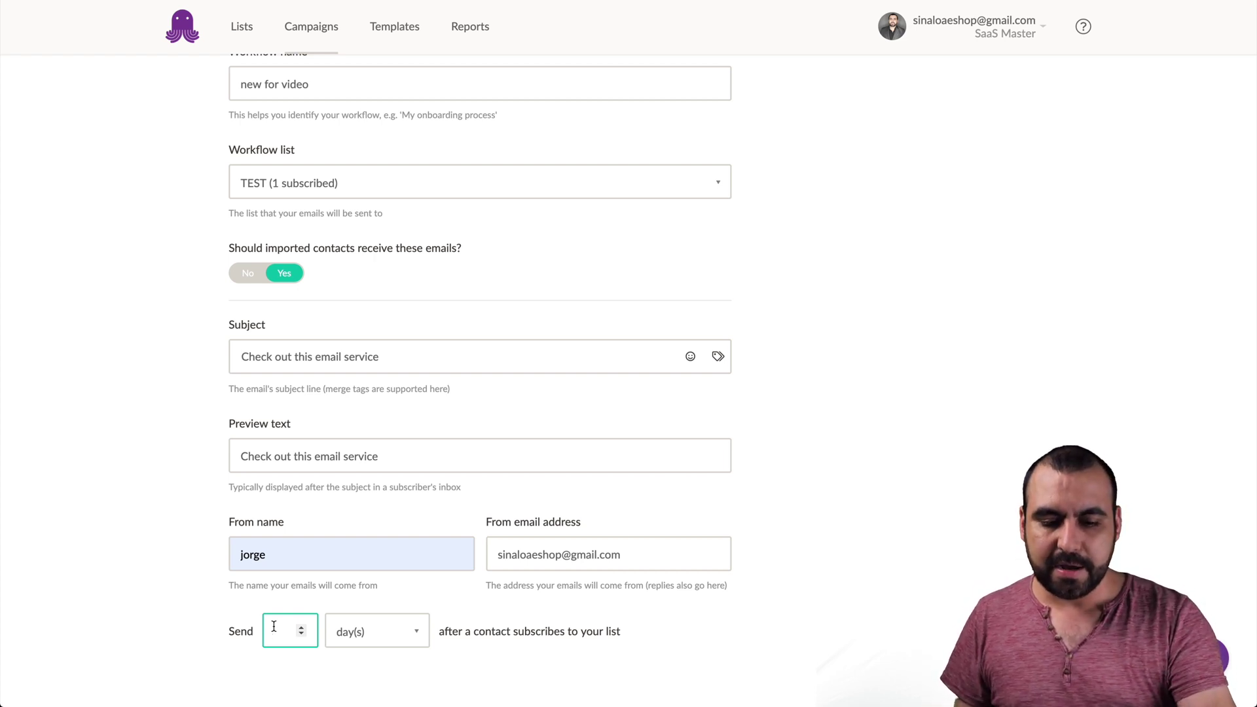
type("7")
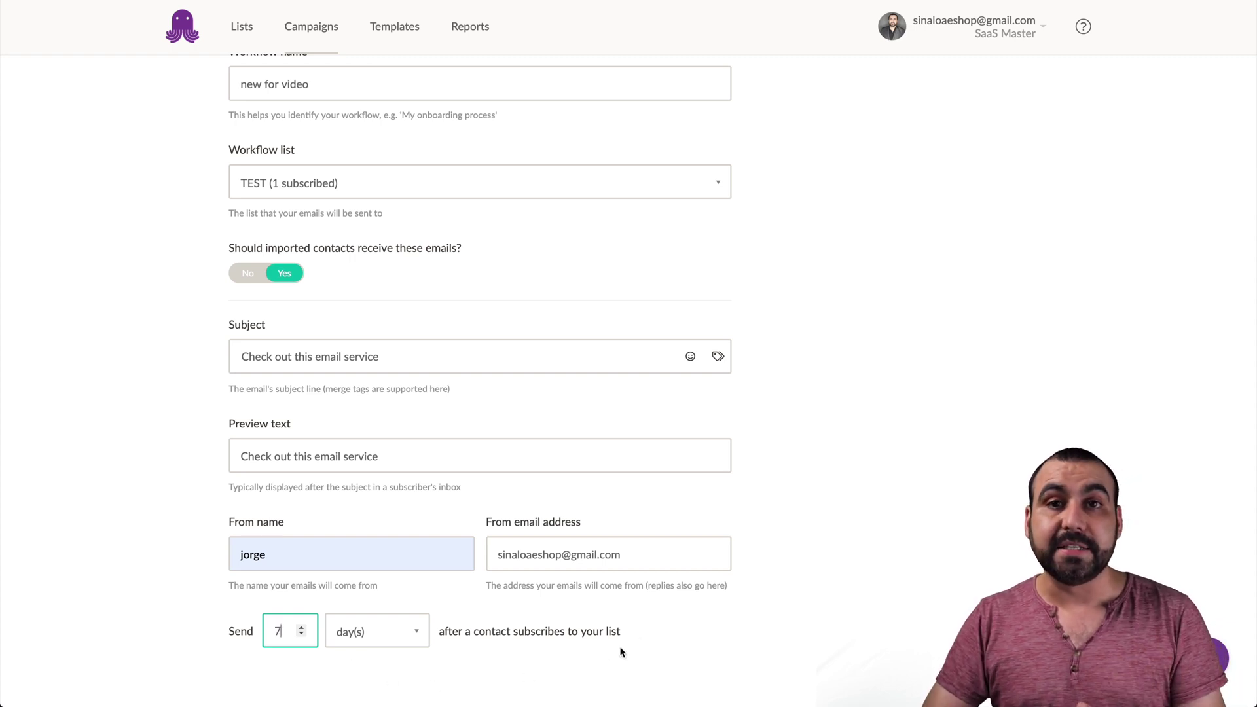
left_click(750, 607)
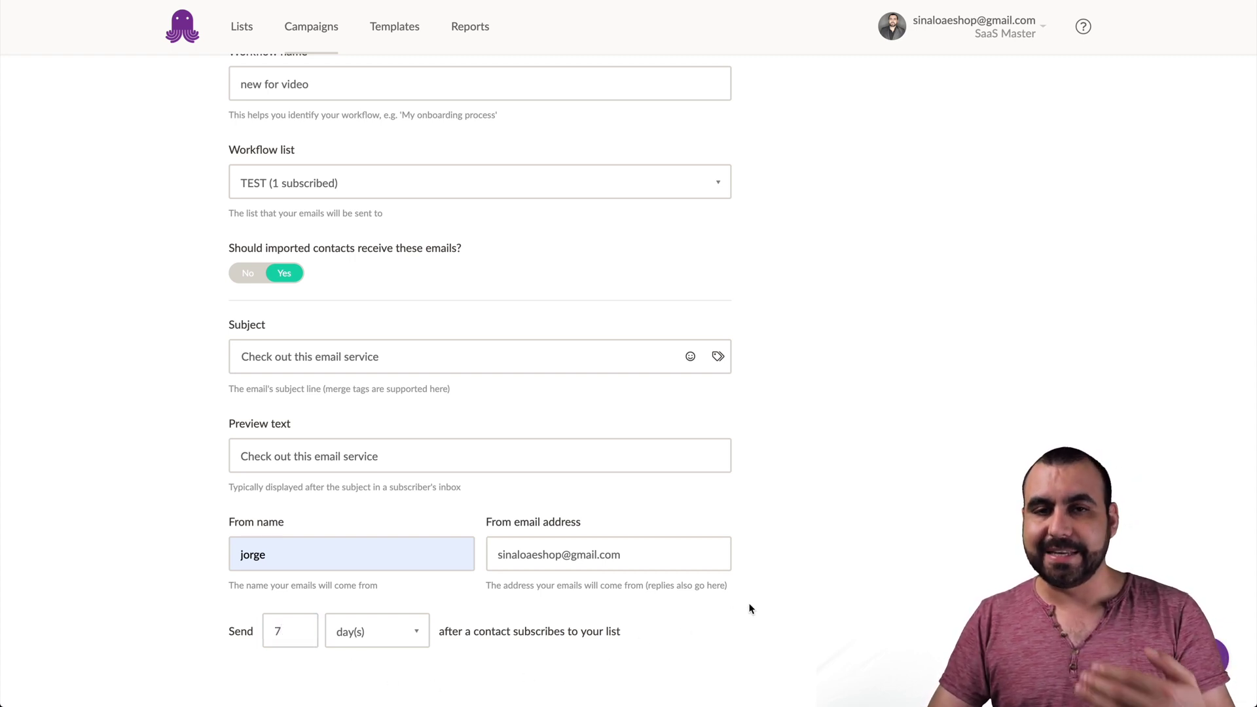
scroll(749, 608, "up", 3)
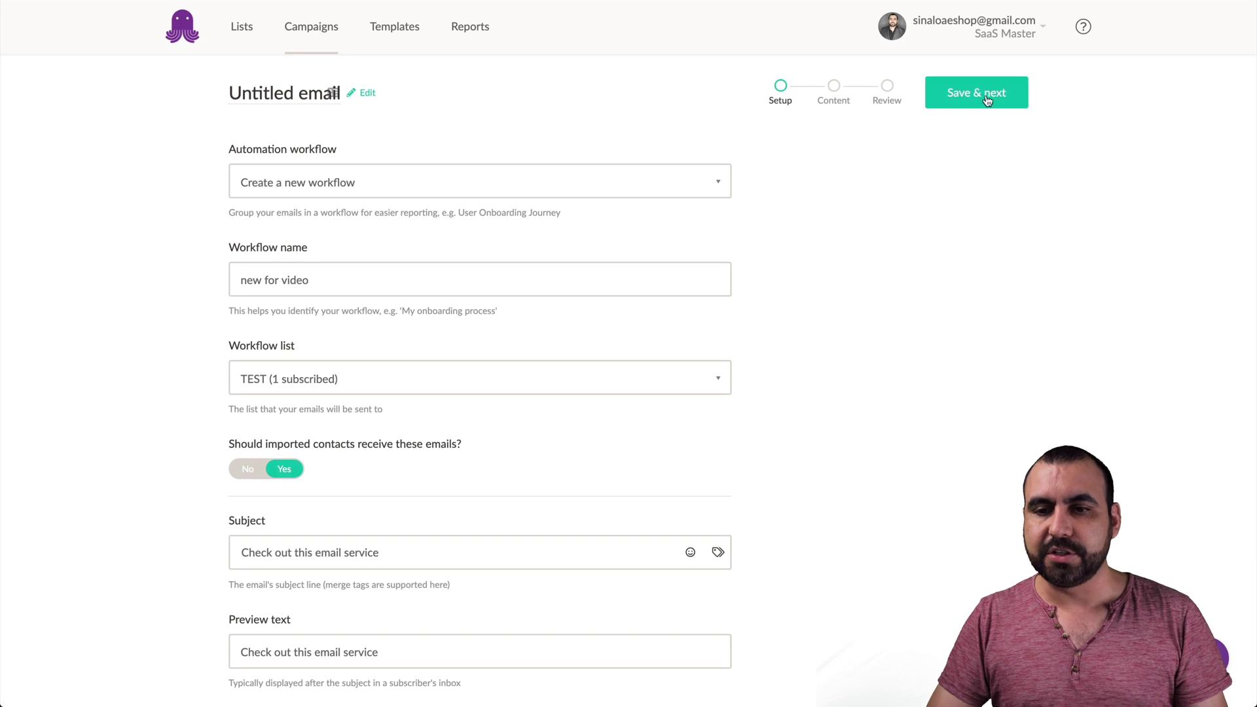
left_click(989, 95)
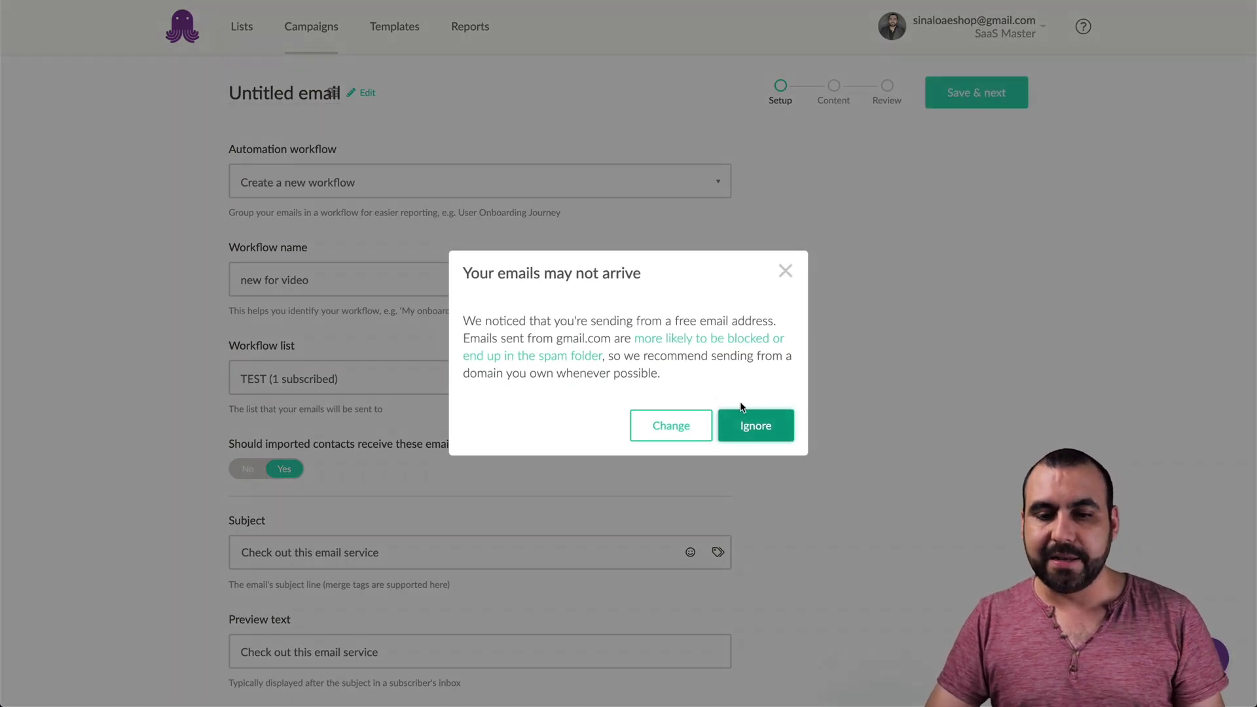
- Ignore the free-address warning and preview the Brava: Simple template
left_click(756, 426)
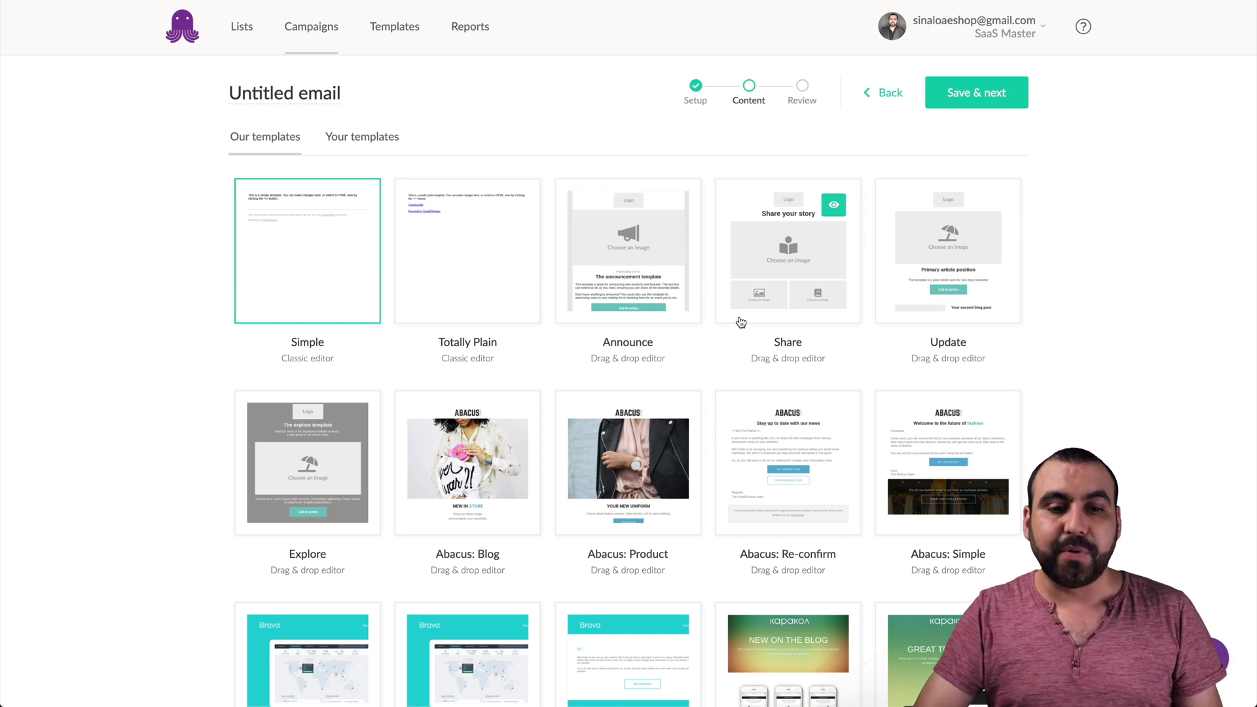
scroll(493, 244, "down", 1)
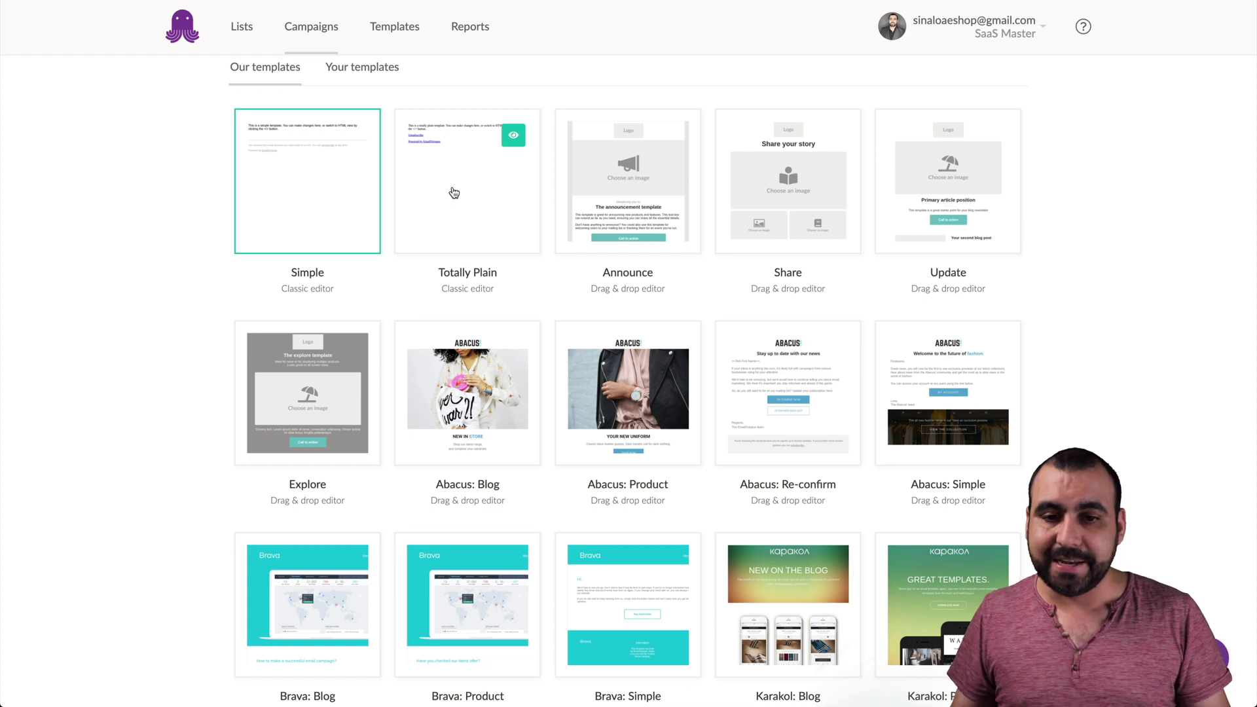
scroll(454, 193, "down", 1)
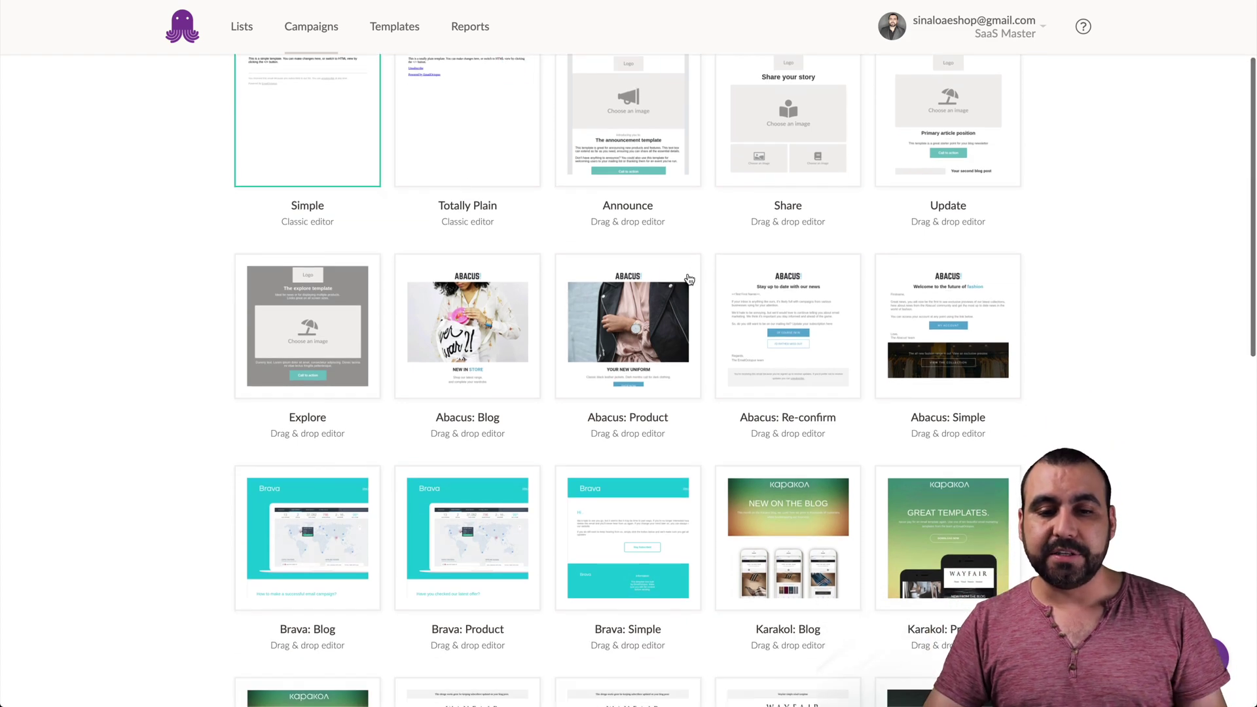
scroll(851, 314, "down", 2)
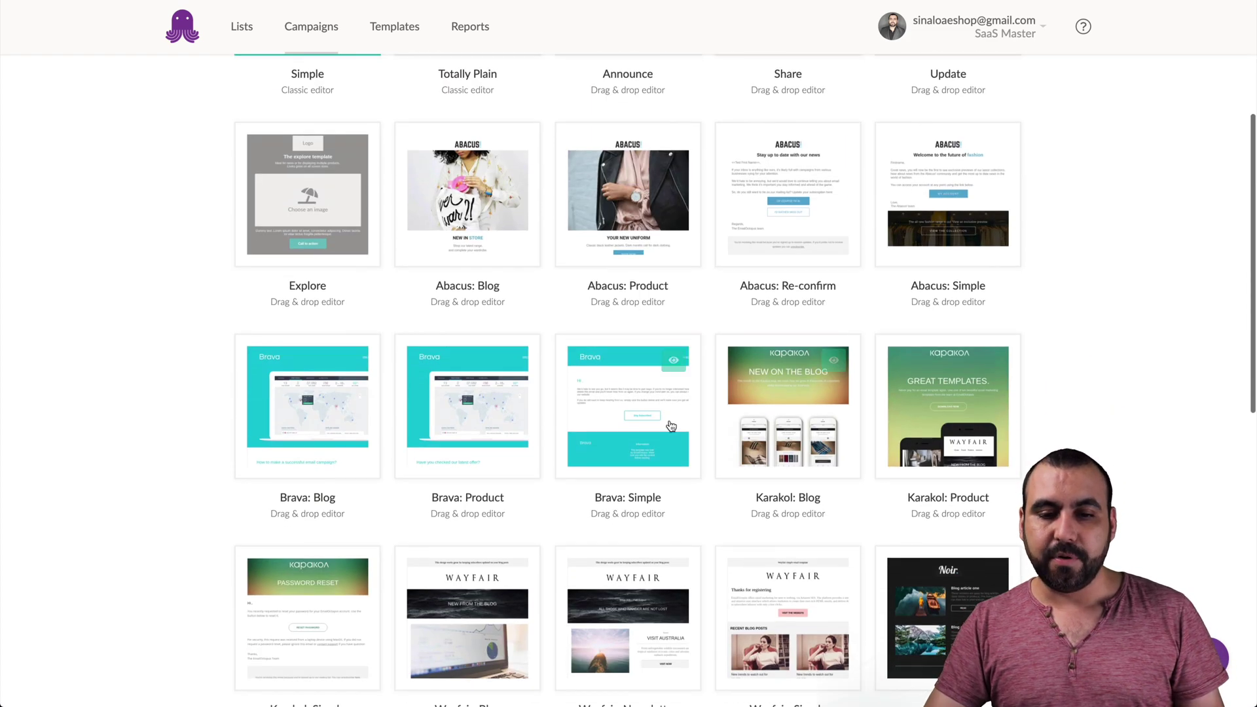
left_click(677, 362)
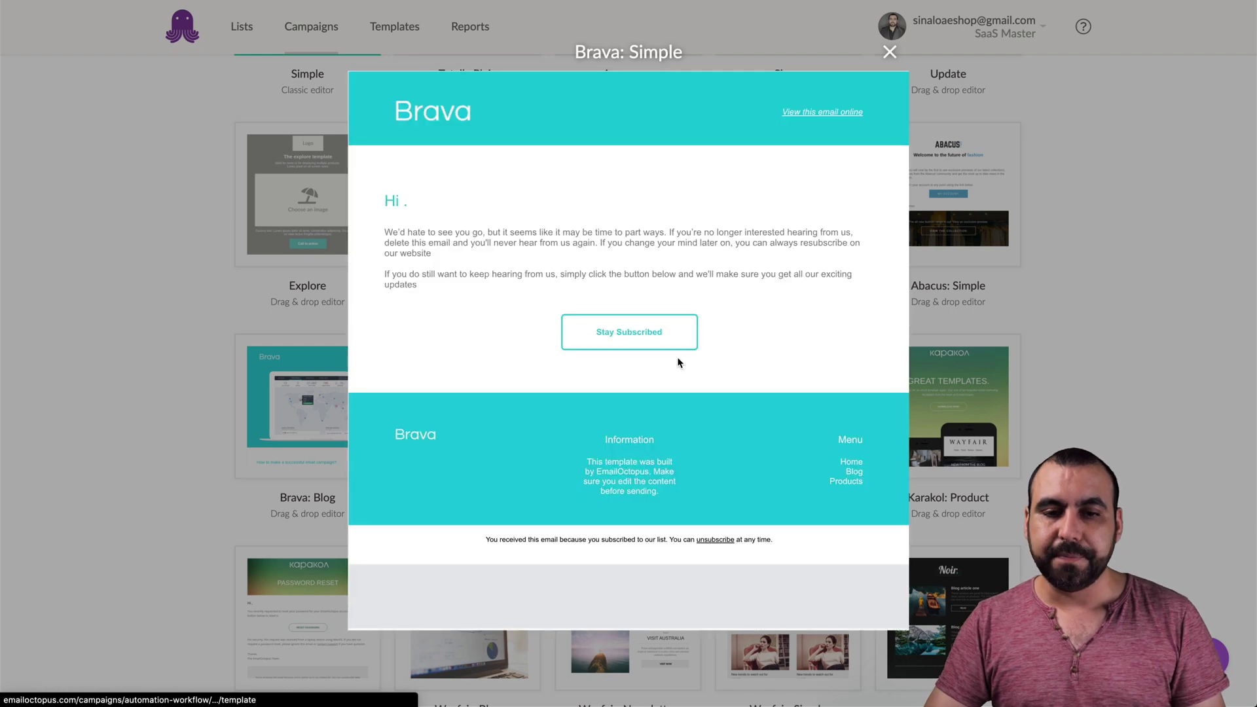
left_click(889, 52)
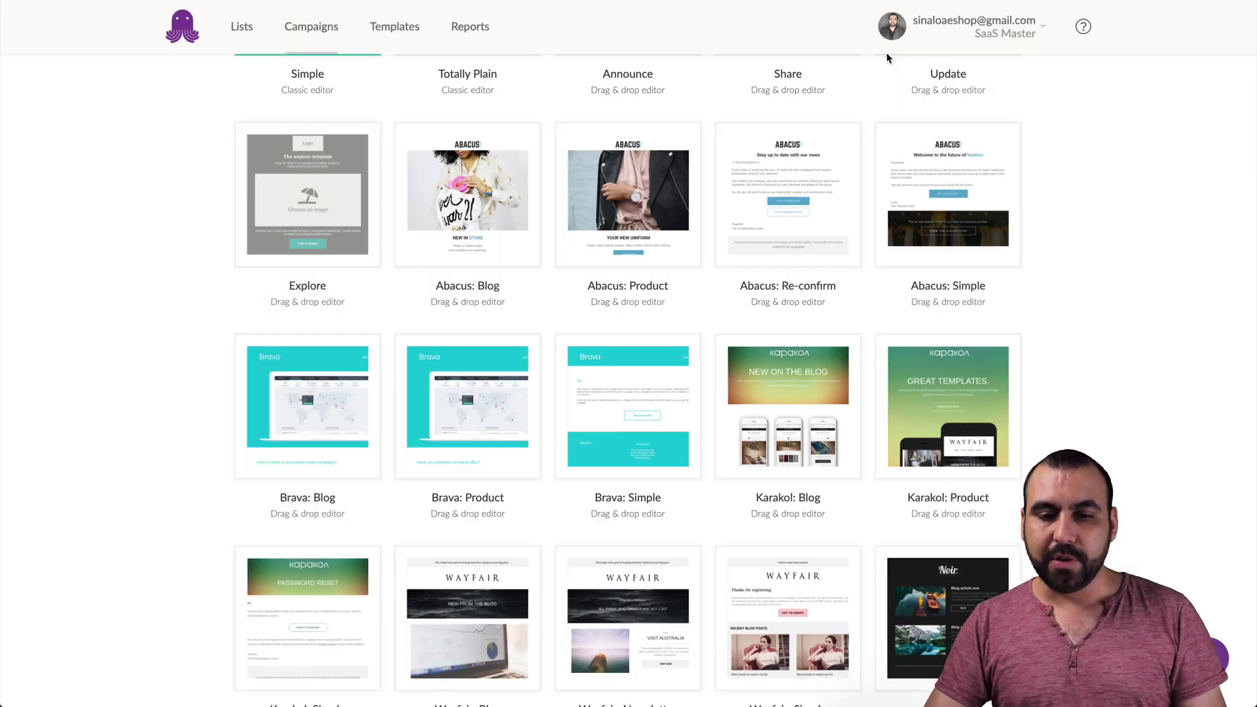
- Preview the Karakol: Product template and use it for the email
scroll(825, 445, "down", 1)
left_click(994, 324)
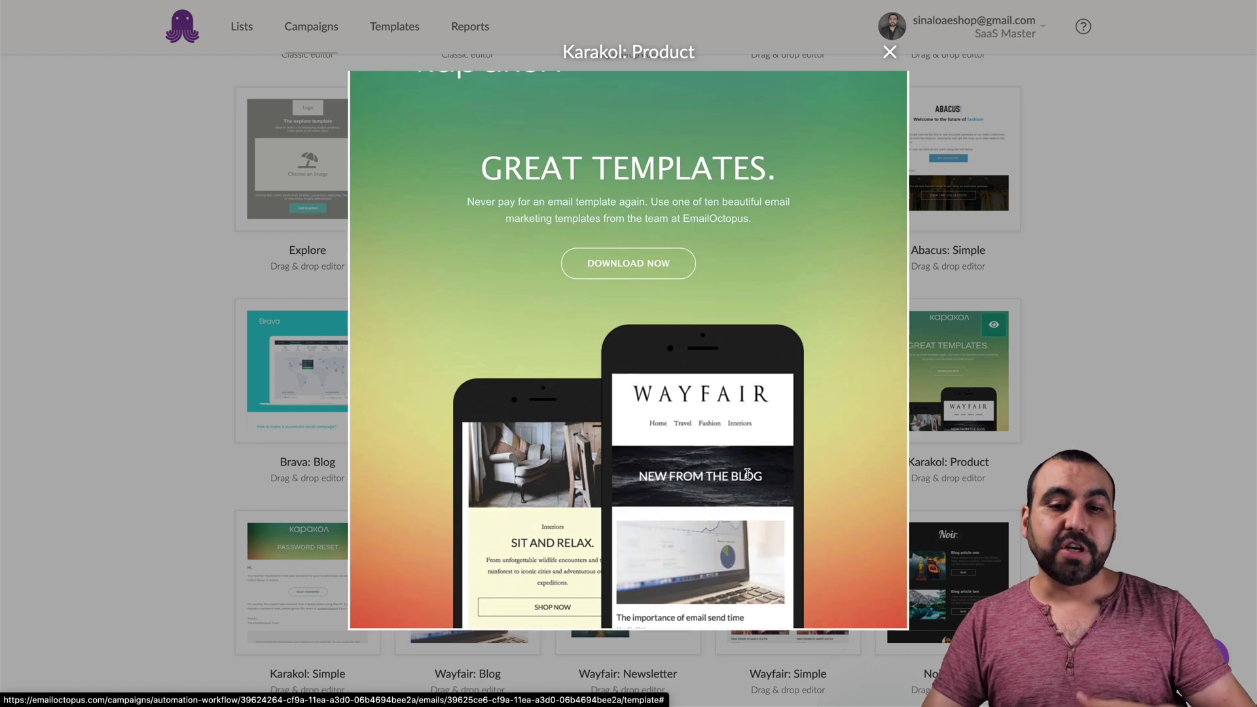
scroll(747, 474, "down", 5)
scroll(747, 474, "down", 4)
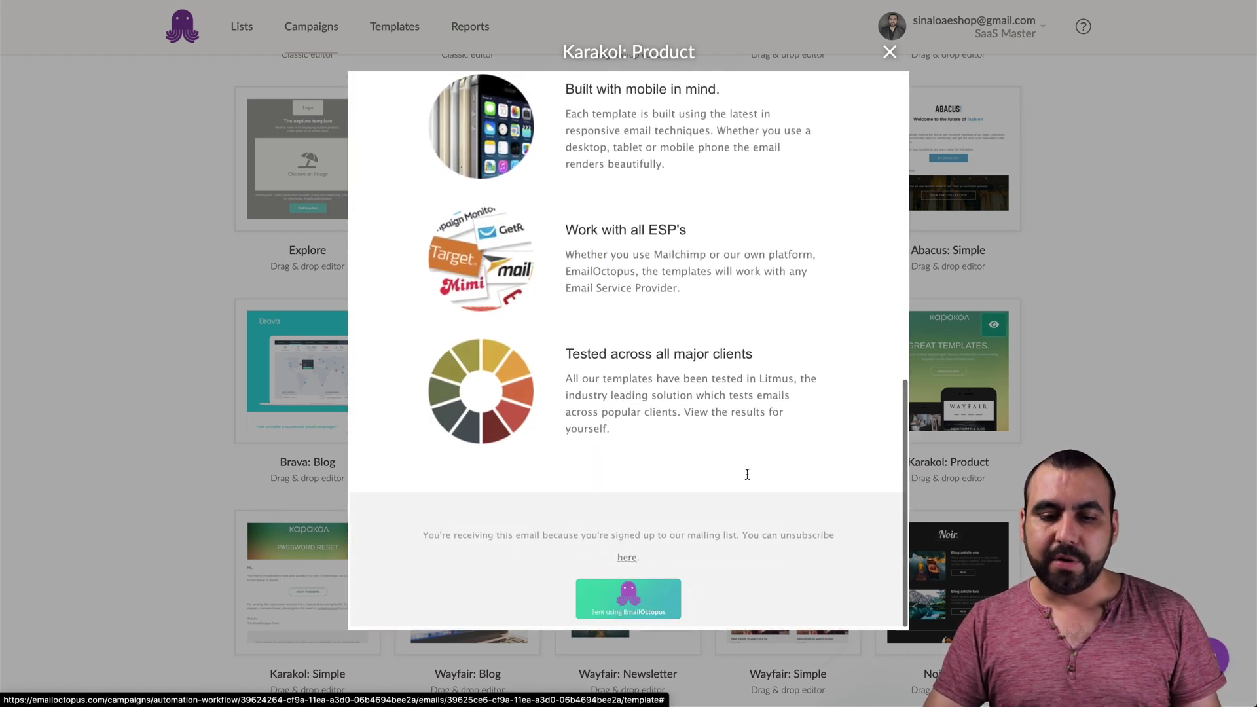
scroll(747, 474, "up", 10)
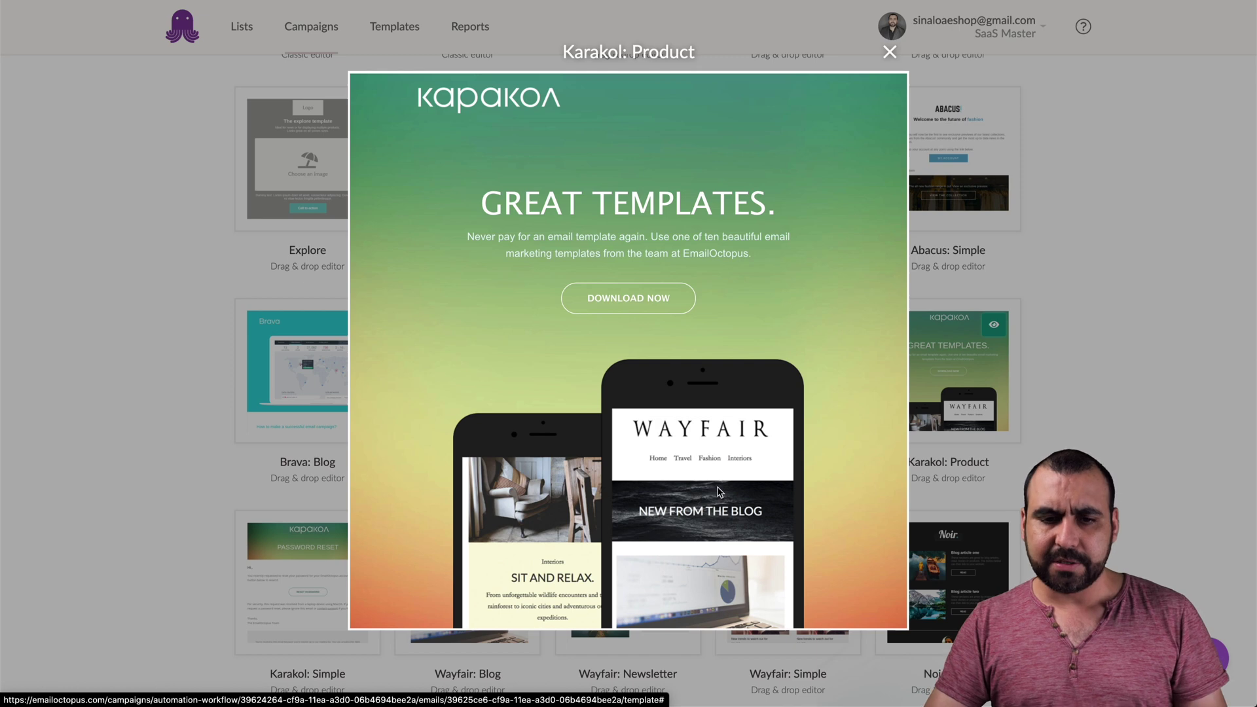
scroll(876, 194, "down", 3)
left_click(889, 51)
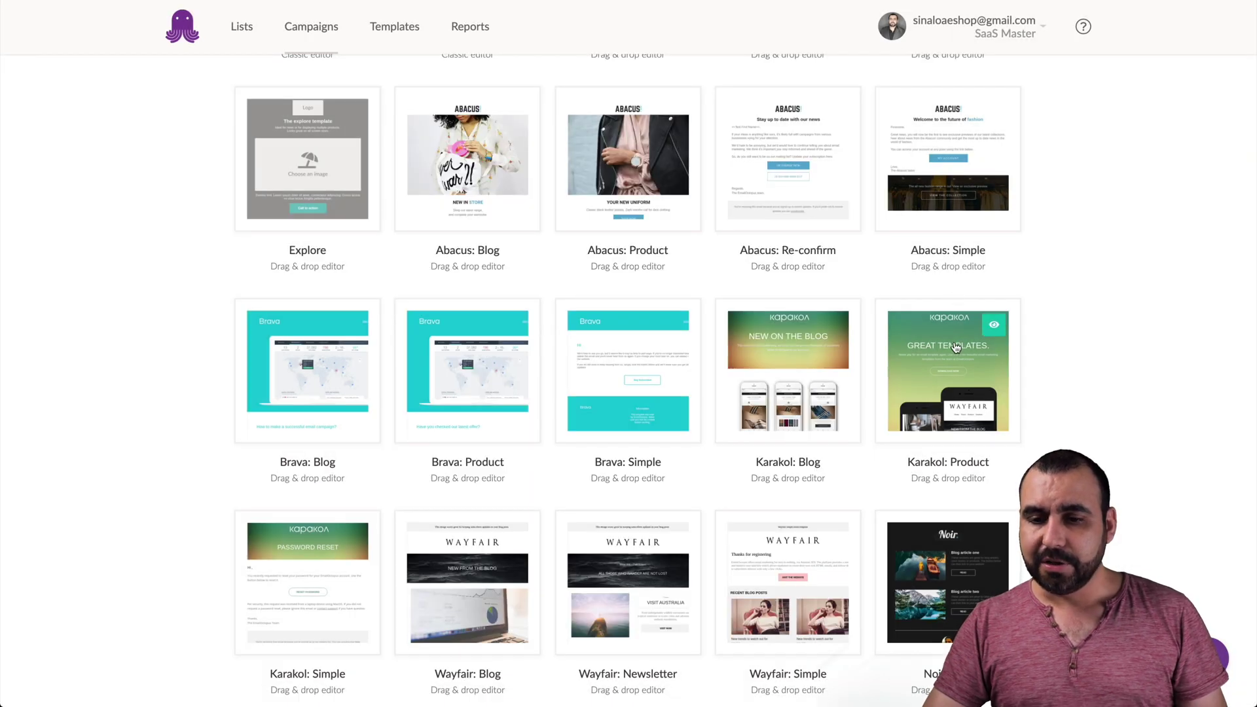
left_click(950, 371)
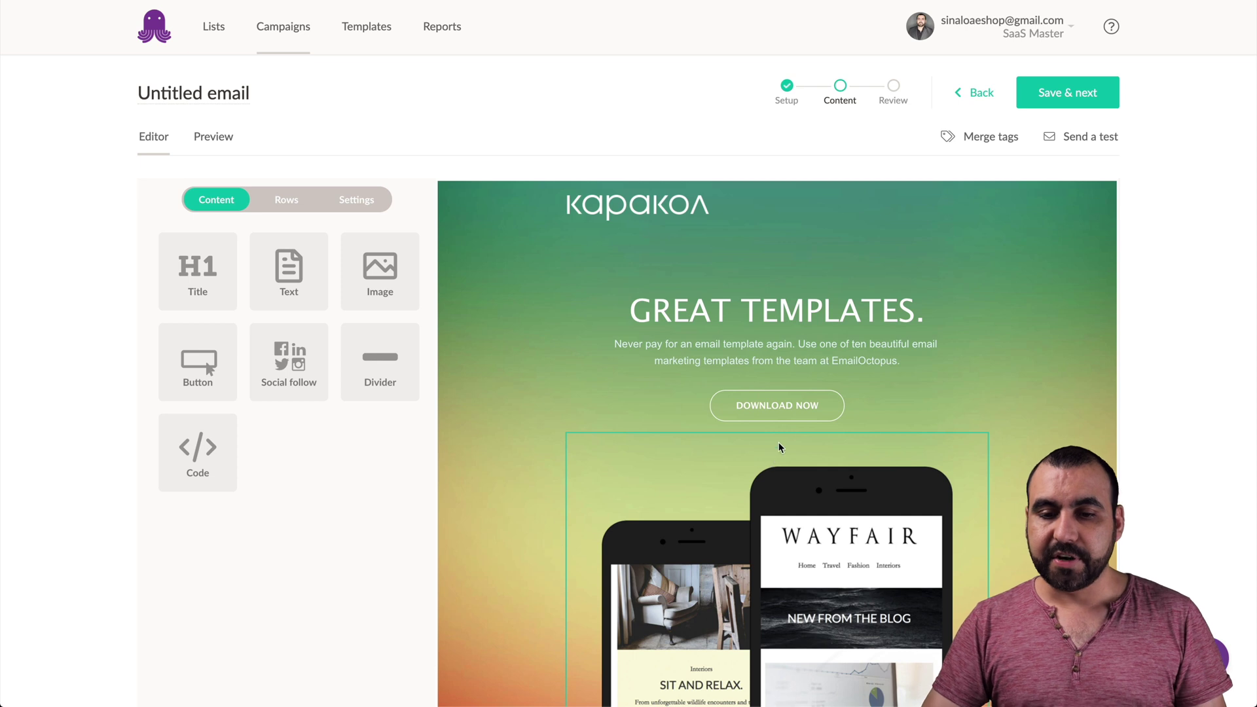
left_click(810, 408)
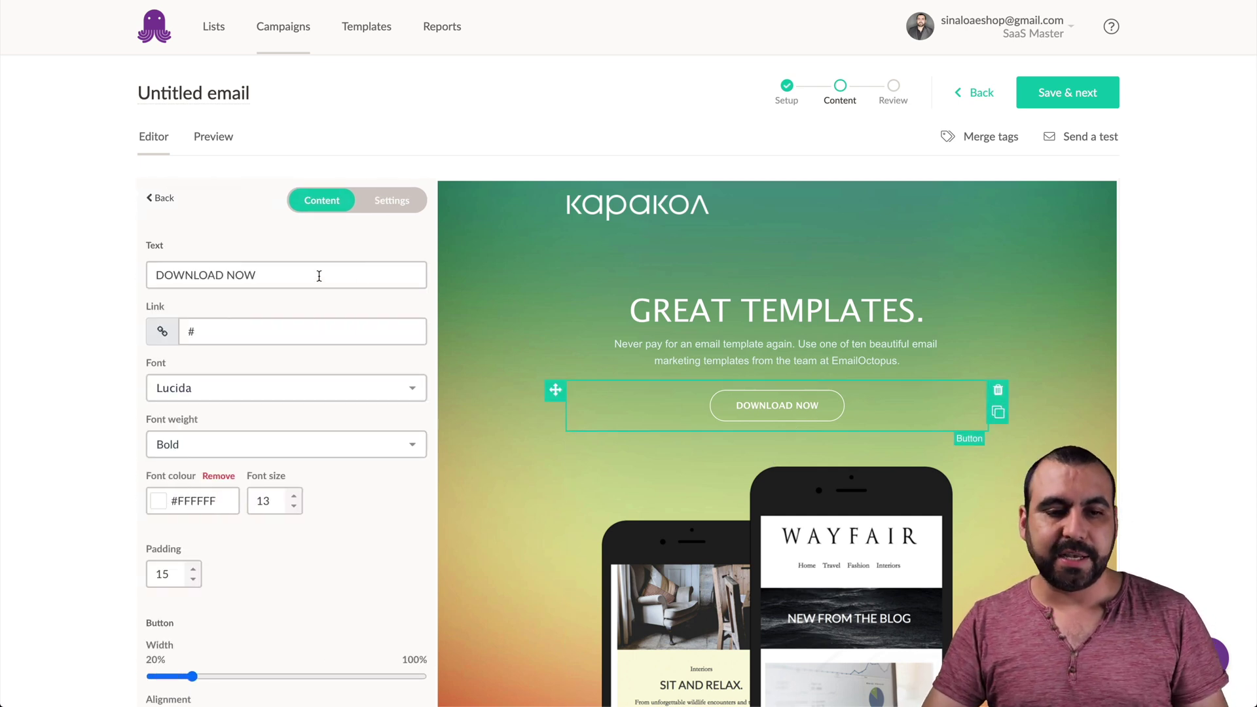
left_click(281, 275)
key("ctrl+a")
type("BUY NOW")
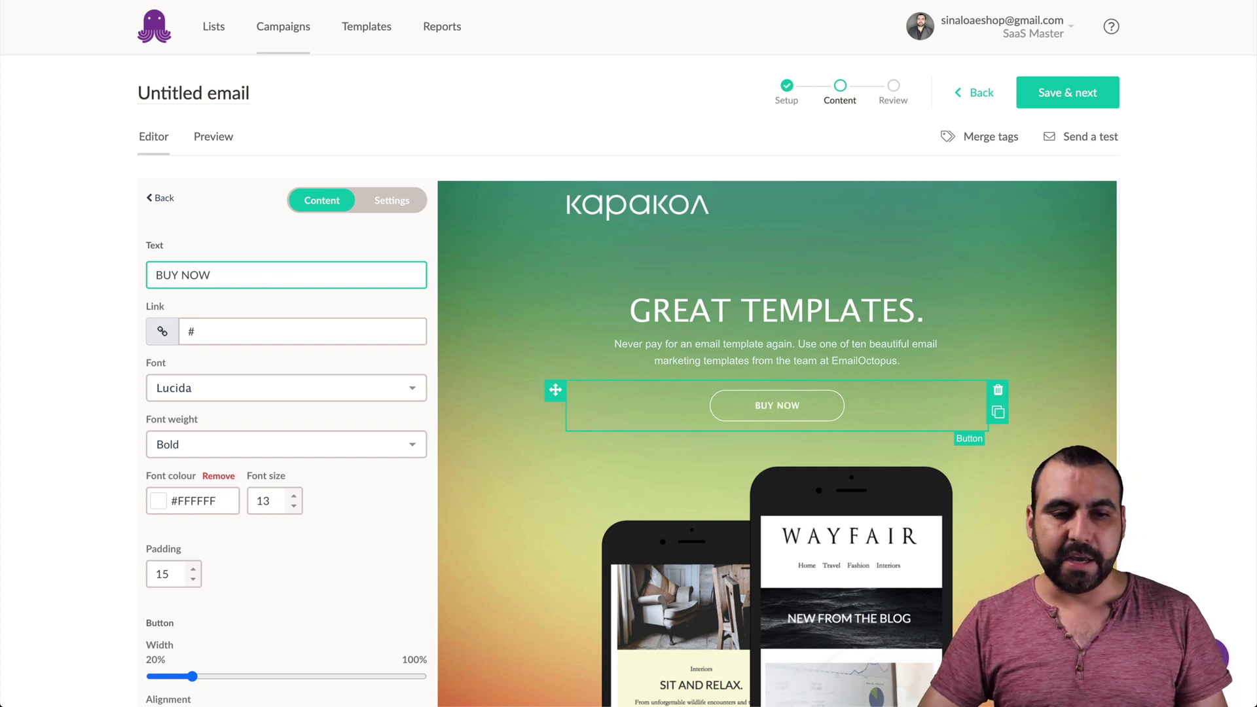
left_click(246, 329)
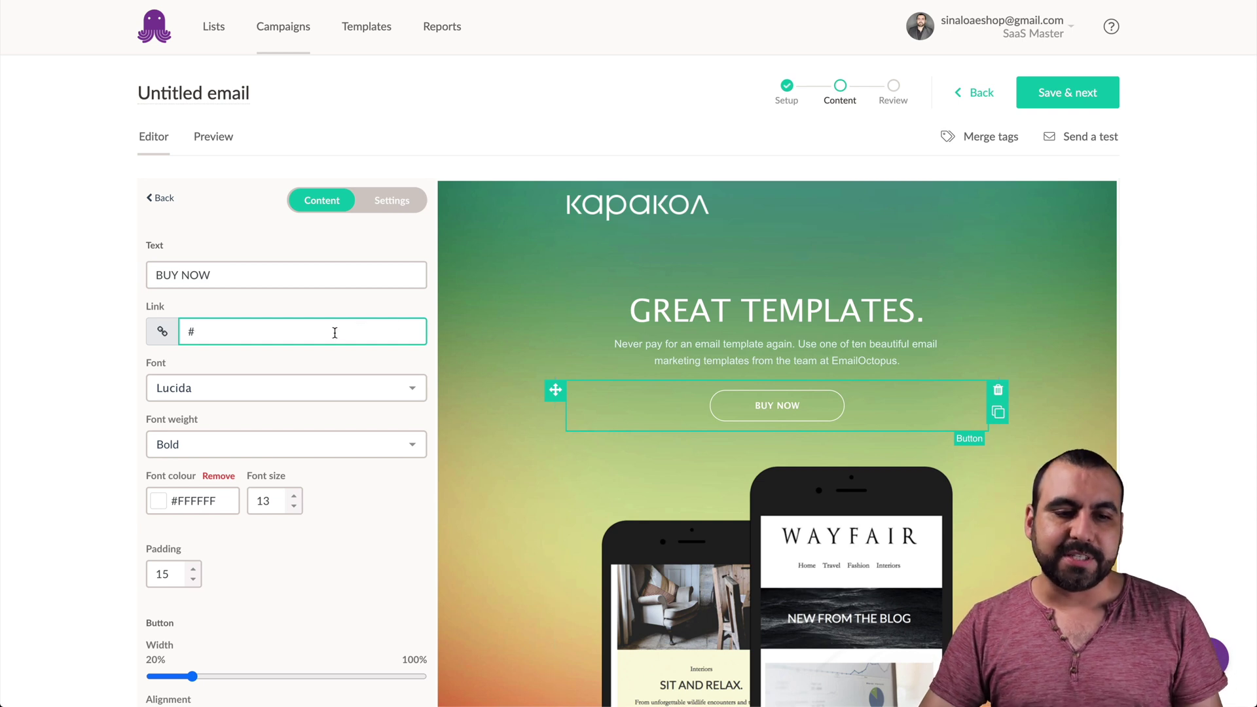
left_click_drag(197, 331, 182, 331)
type("https://")
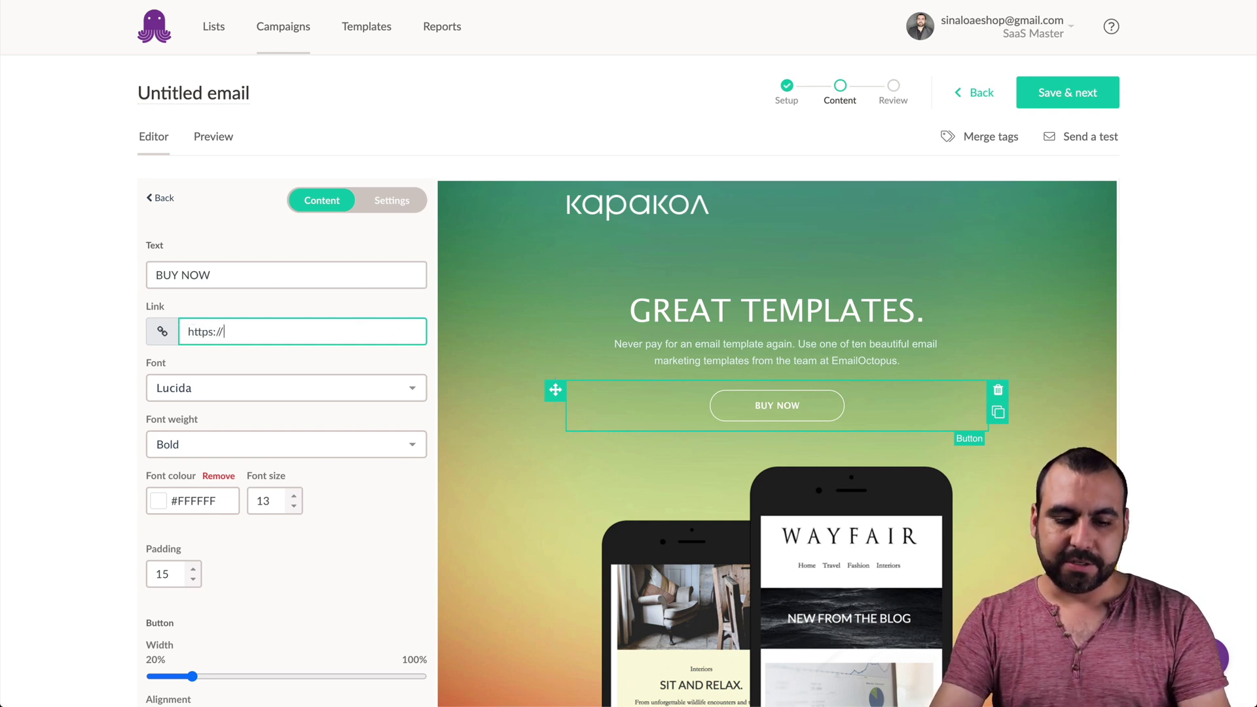
type("saasm.co")
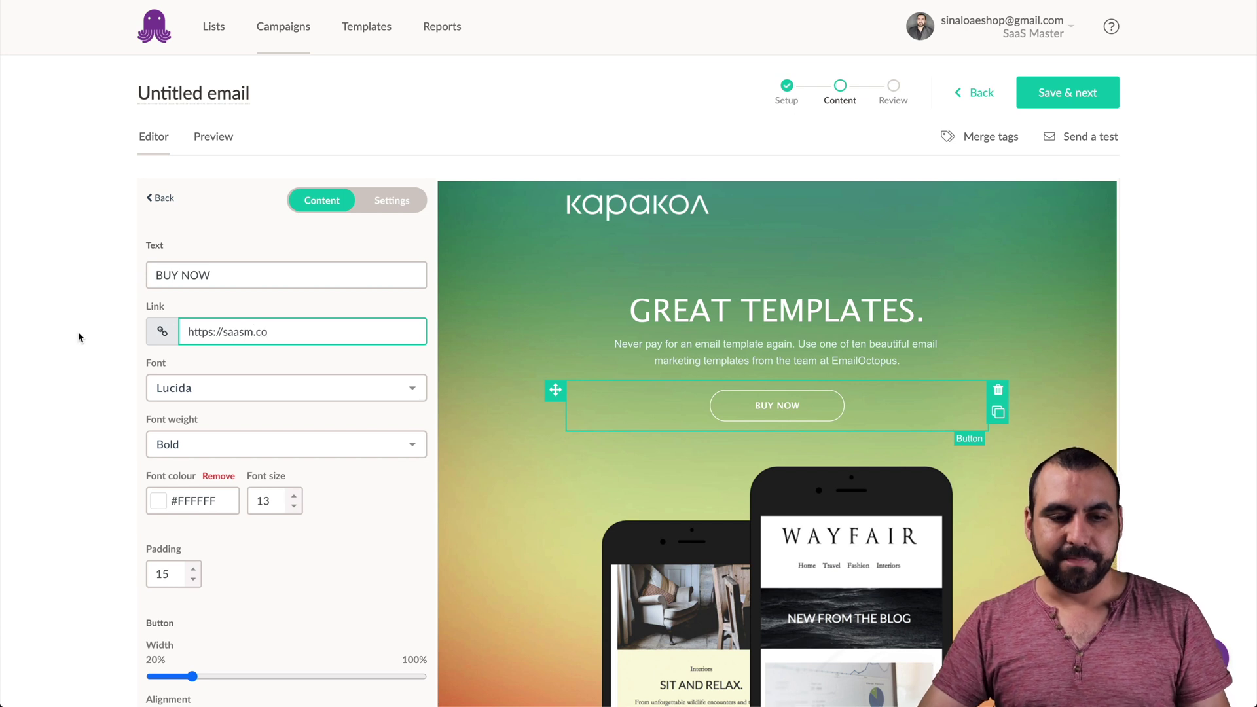
left_click(85, 365)
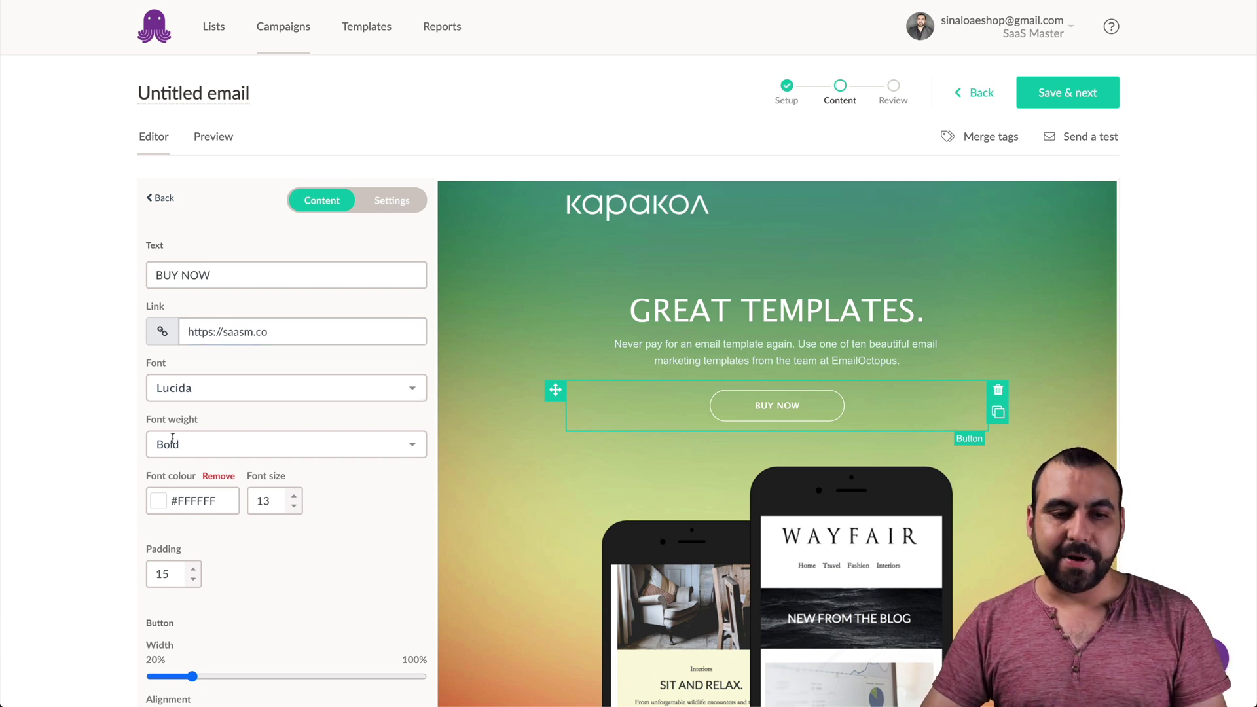
- Set the button text font to bold Lucida
scroll(194, 401, "down", 1)
left_click(223, 303)
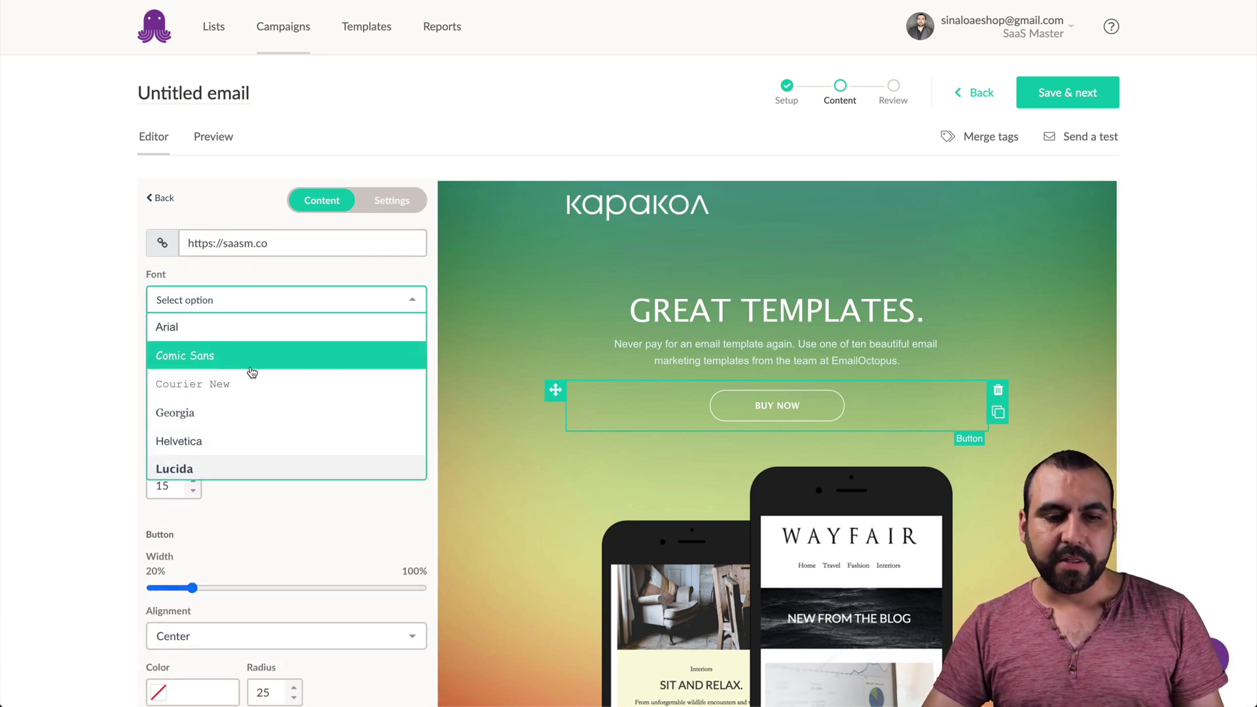
scroll(247, 371, "down", 3)
scroll(242, 364, "up", 2)
left_click(246, 409)
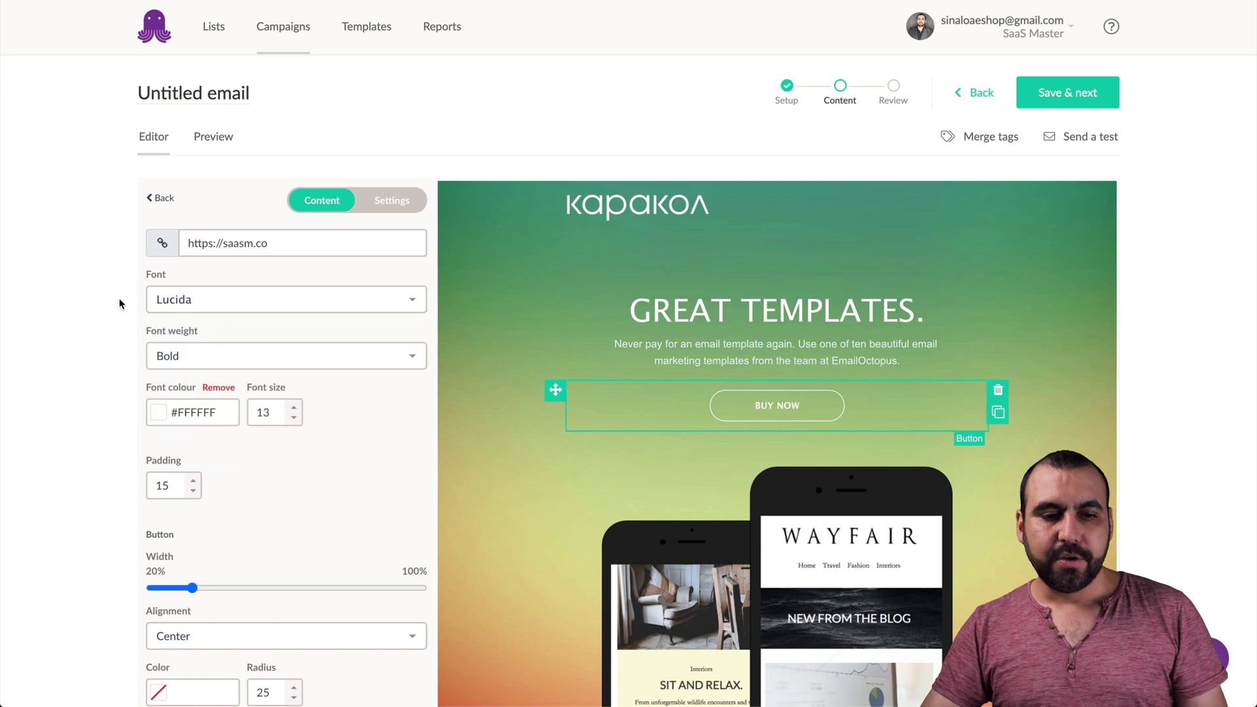
left_click(266, 356)
scroll(241, 430, "down", 1)
left_click(83, 400)
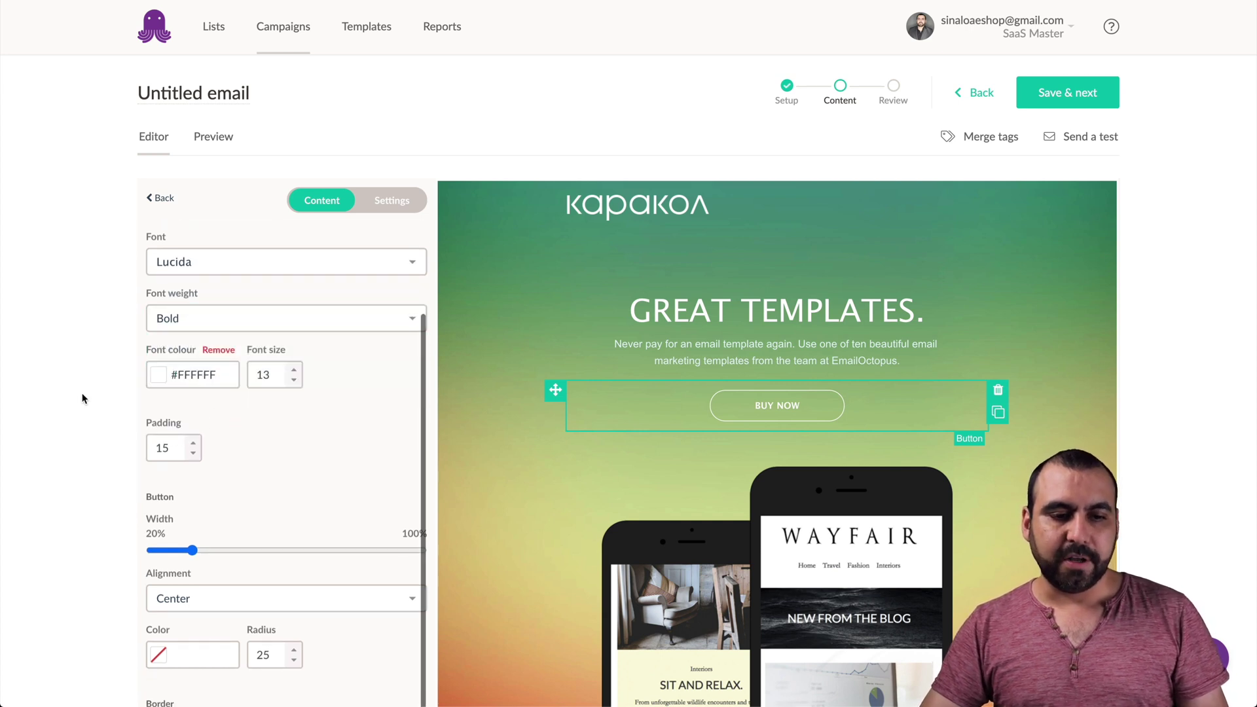
scroll(268, 414, "up", 1)
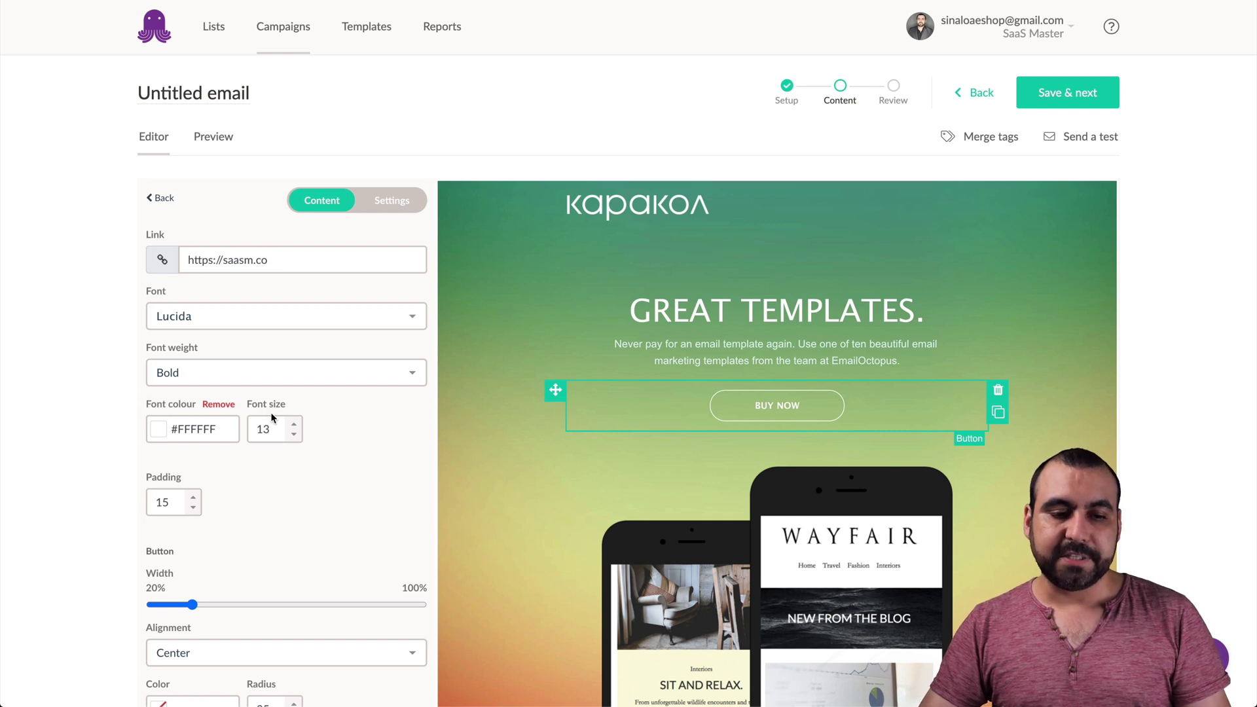
- Raise the button padding to 37 and stretch the button much wider
scroll(269, 484, "down", 5)
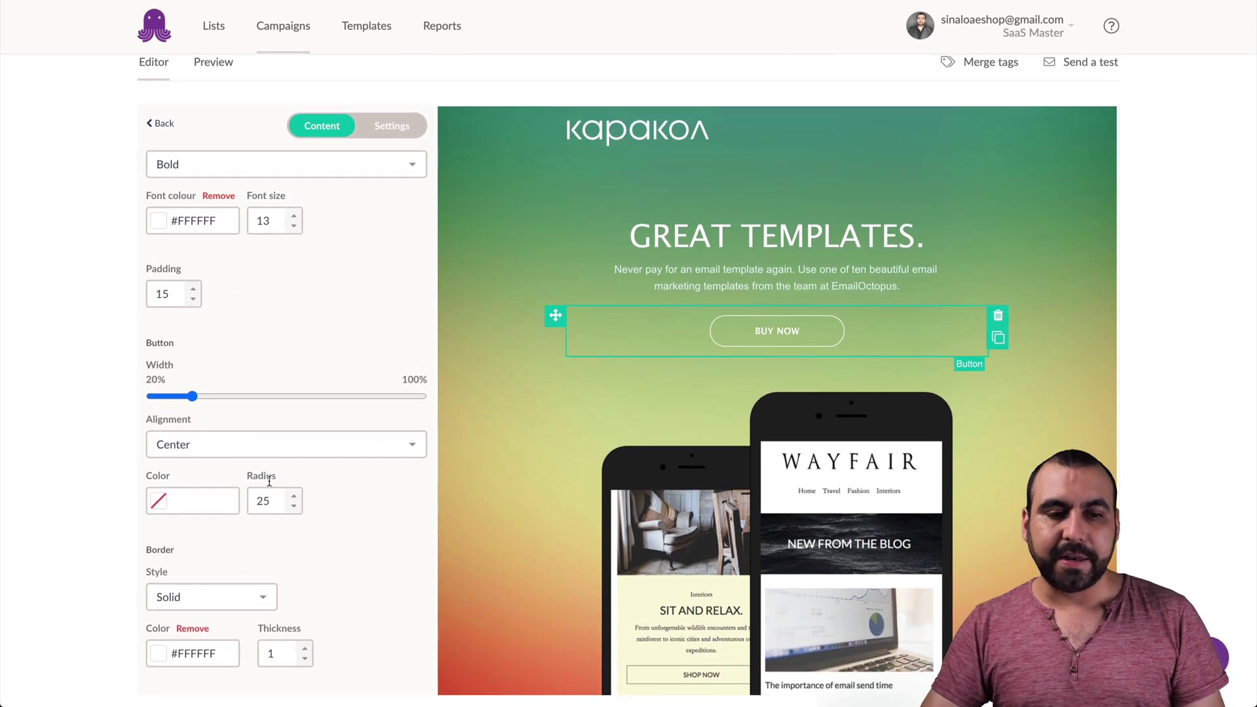
left_click(193, 289)
left_click(193, 290)
left_click(193, 289)
left_click(193, 290)
left_click(193, 290)
left_click(193, 290)
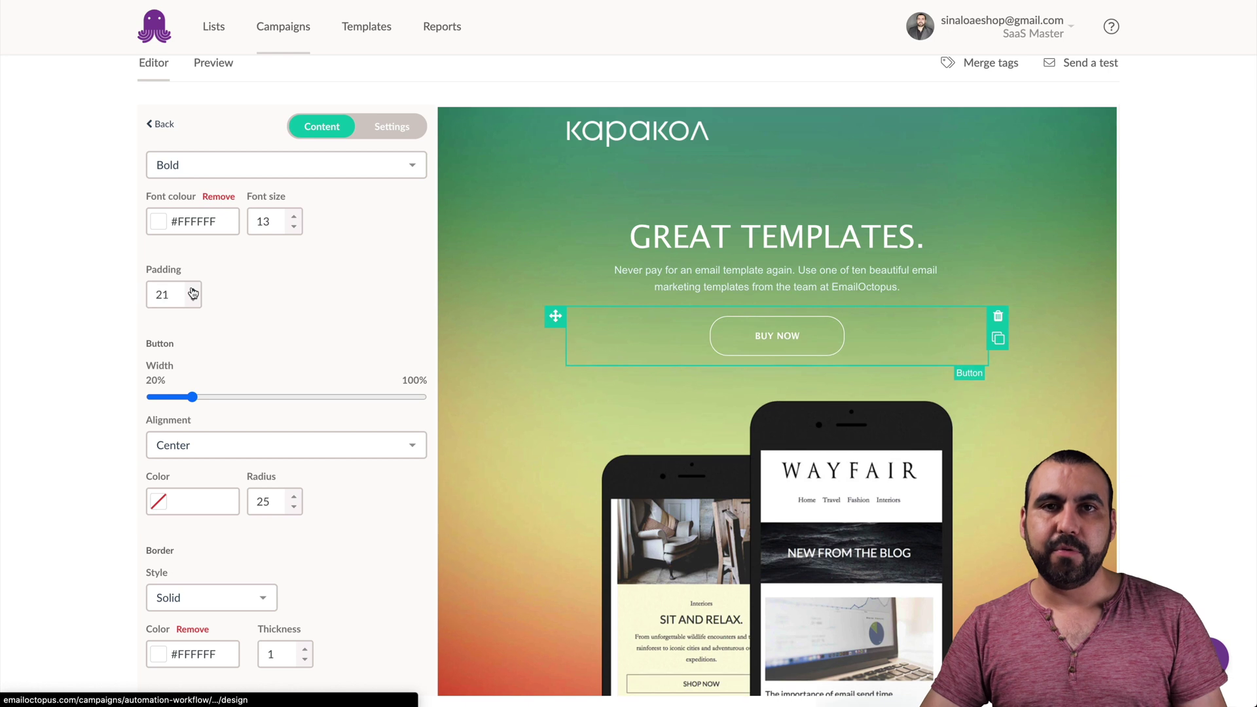
triple_click(194, 289)
triple_click(193, 290)
triple_click(193, 289)
triple_click(193, 289)
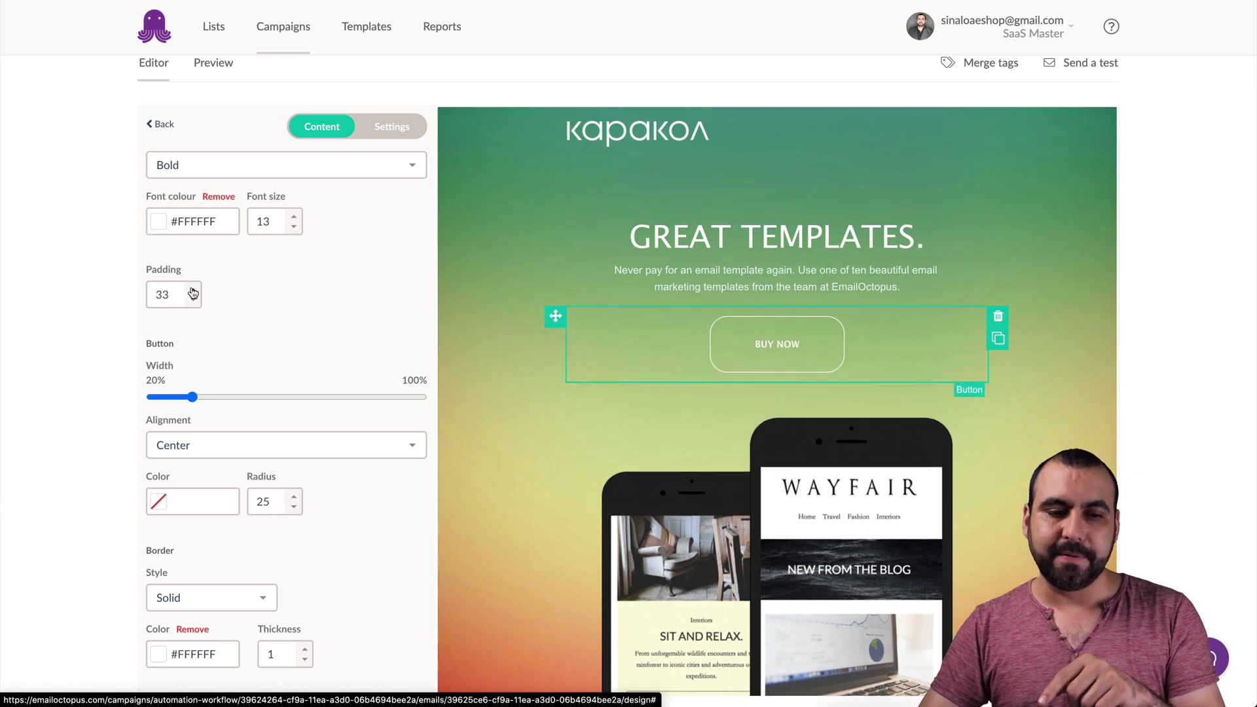
triple_click(193, 289)
left_click(193, 290)
left_click_drag(192, 397, 377, 419)
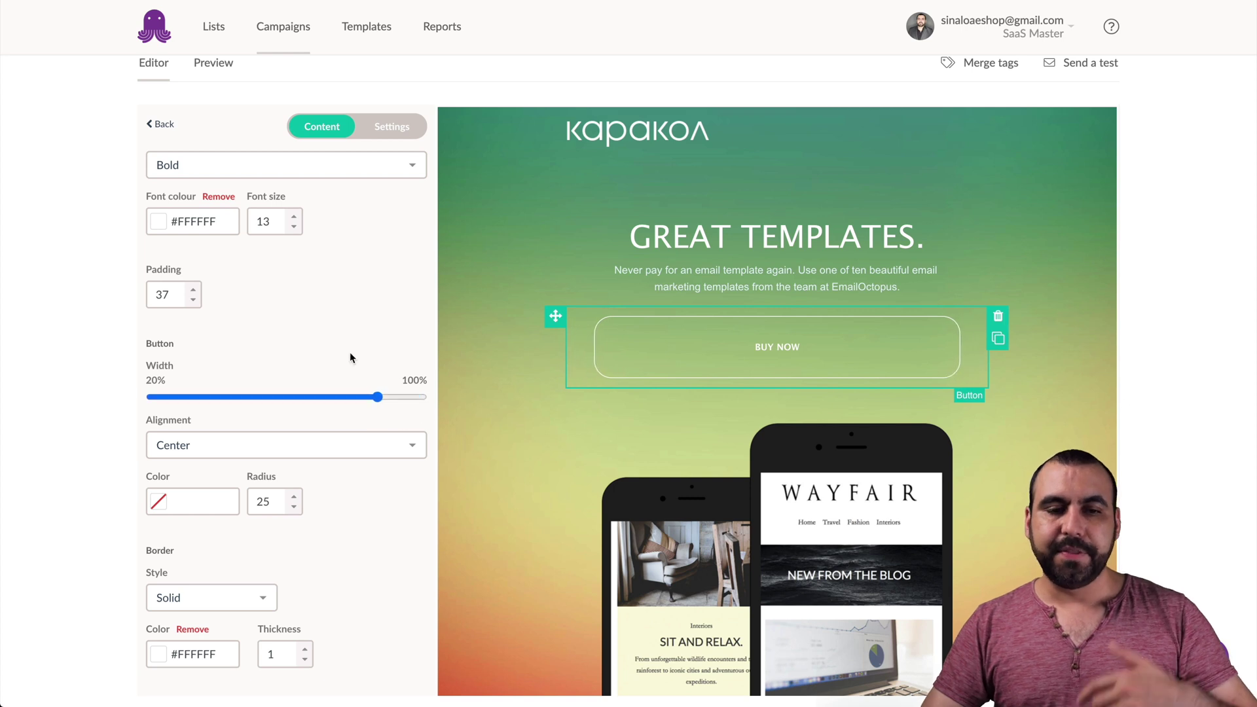
left_click(160, 124)
- Add a divider below the BUY NOW button, coloured #101010 with thickness 9
left_click_drag(390, 265, 750, 371)
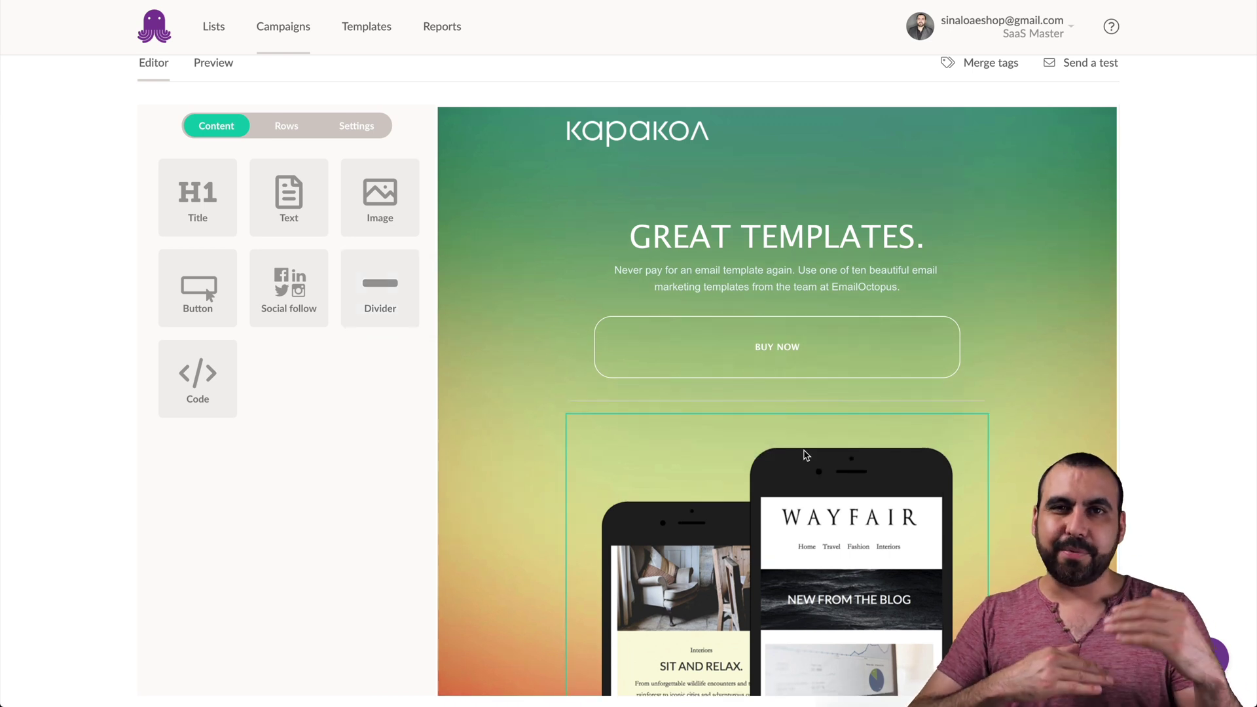
left_click(793, 402)
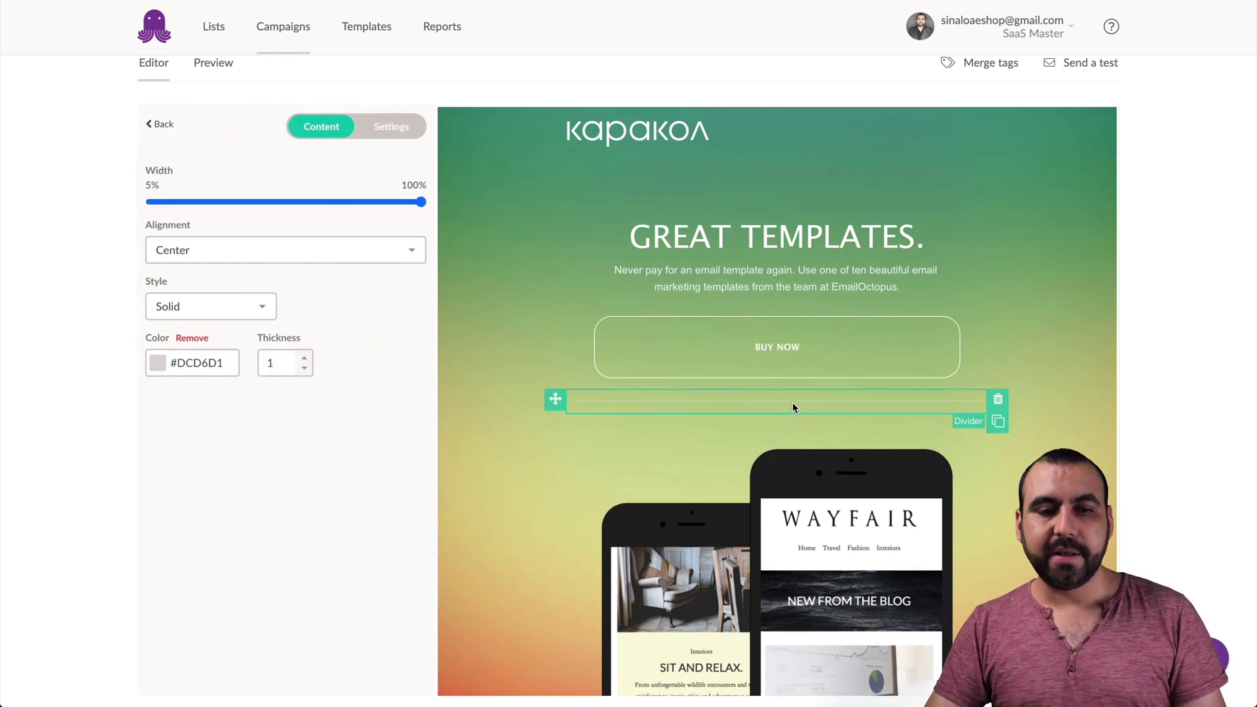
left_click(158, 362)
left_click_drag(205, 421, 124, 434)
left_click(342, 351)
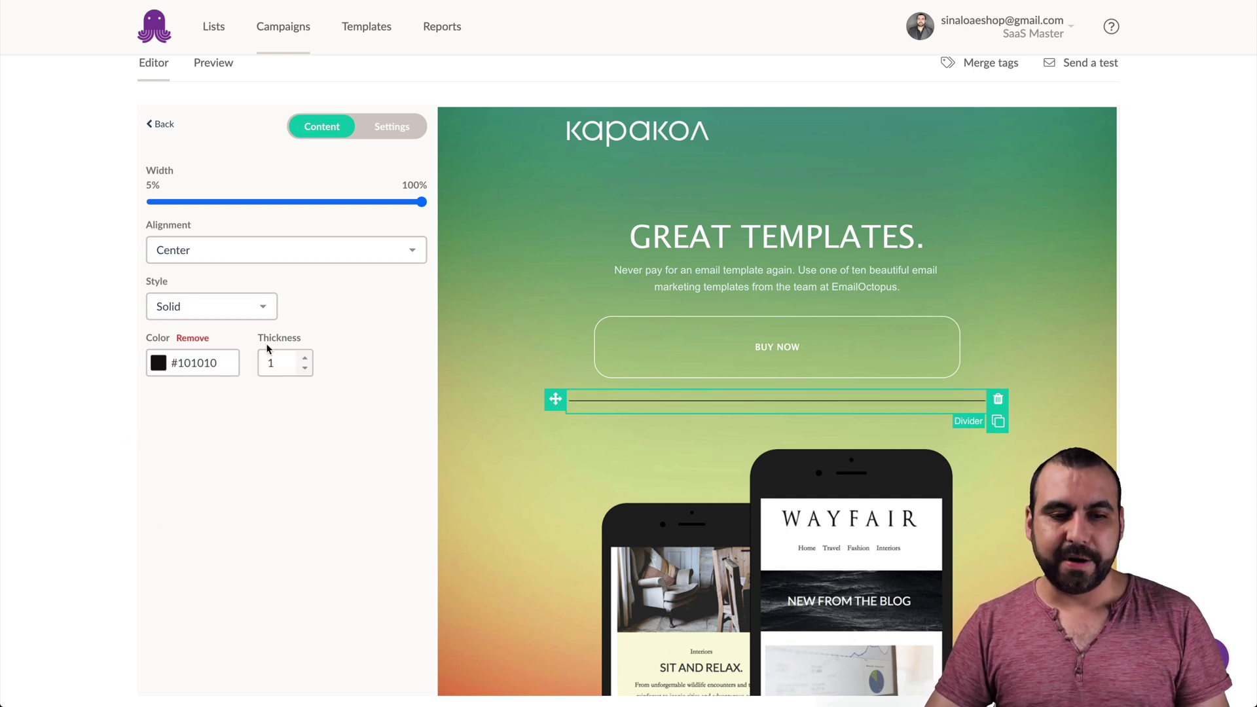
left_click(305, 358)
left_click(305, 357)
left_click(305, 358)
left_click(305, 357)
left_click(306, 358)
left_click(305, 358)
left_click(305, 357)
left_click(305, 357)
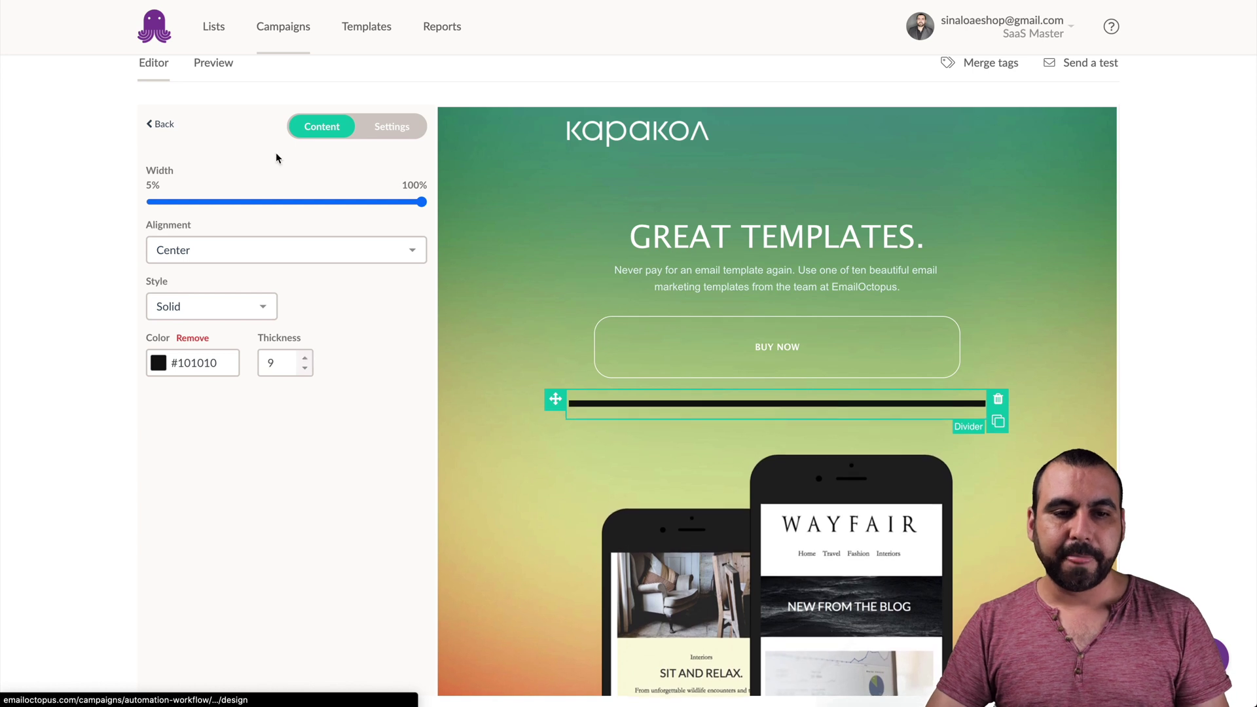
left_click(152, 126)
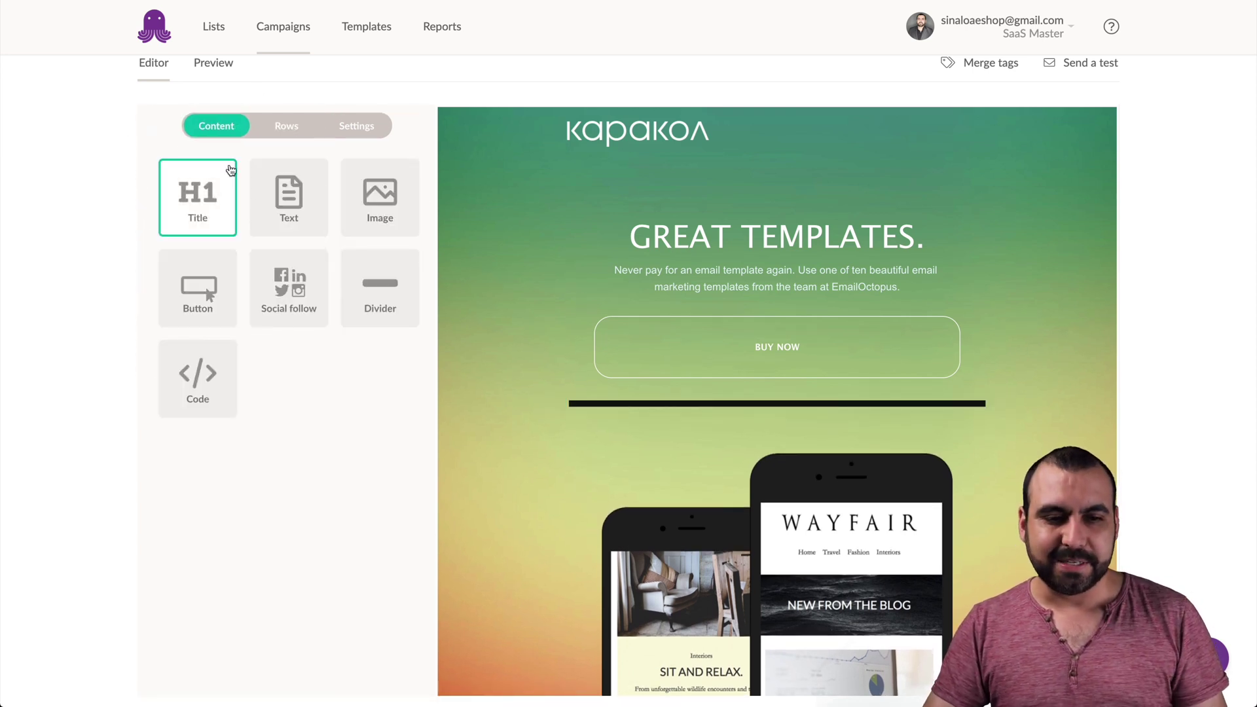
- Add a Social follow block below the divider with YouTube added to its networks
left_click_drag(313, 315, 743, 417)
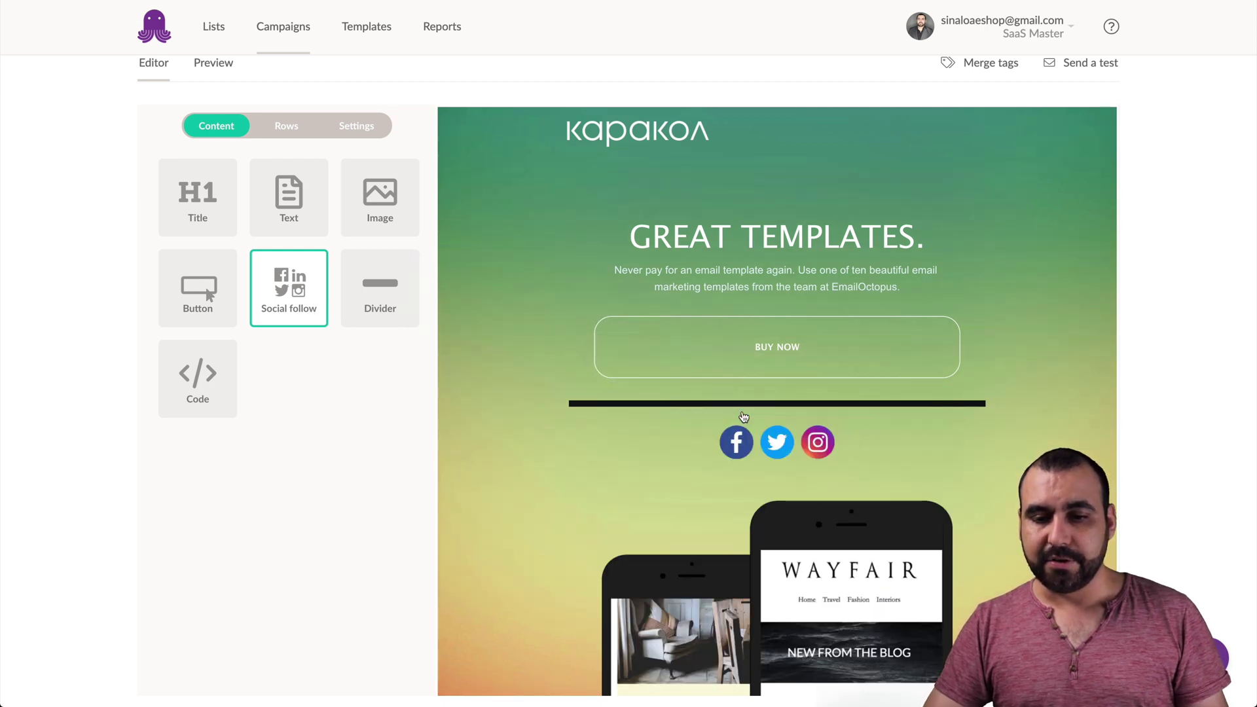
left_click(760, 427)
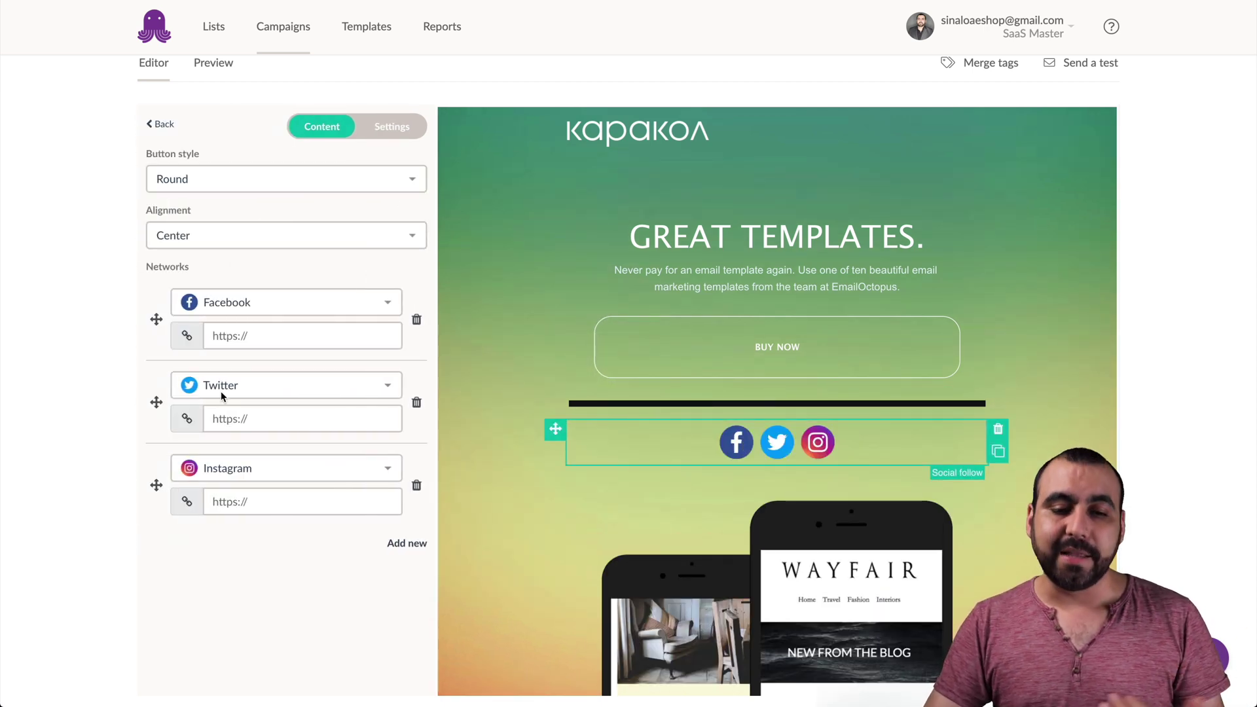
left_click(413, 545)
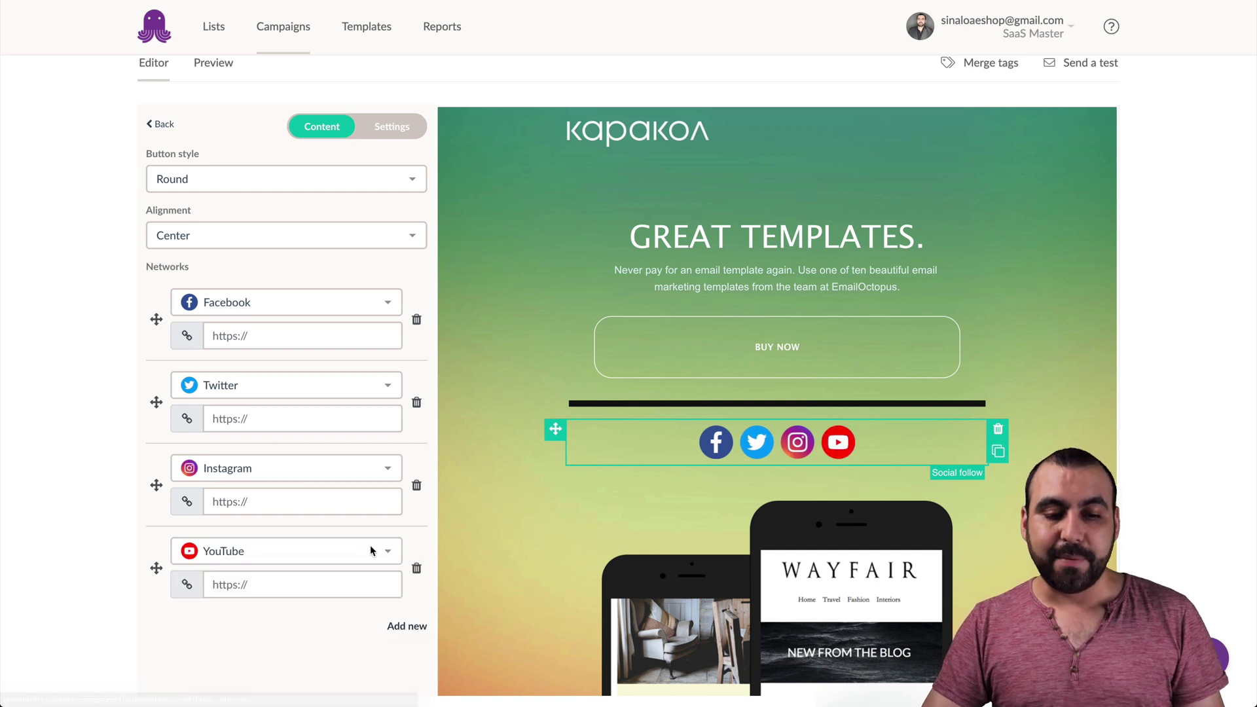
left_click(370, 550)
left_click(358, 488)
left_click(358, 492)
left_click(384, 550)
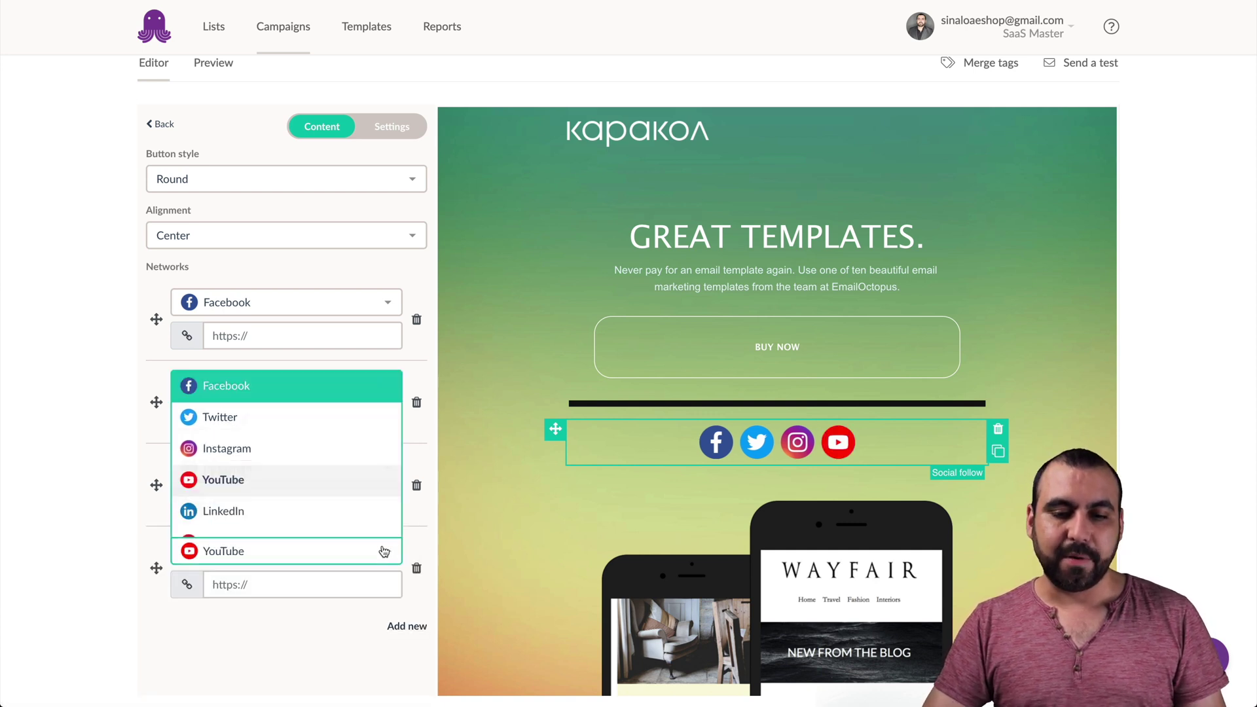
scroll(362, 471, "down", 3)
scroll(365, 474, "up", 1)
scroll(362, 474, "down", 3)
scroll(359, 475, "up", 5)
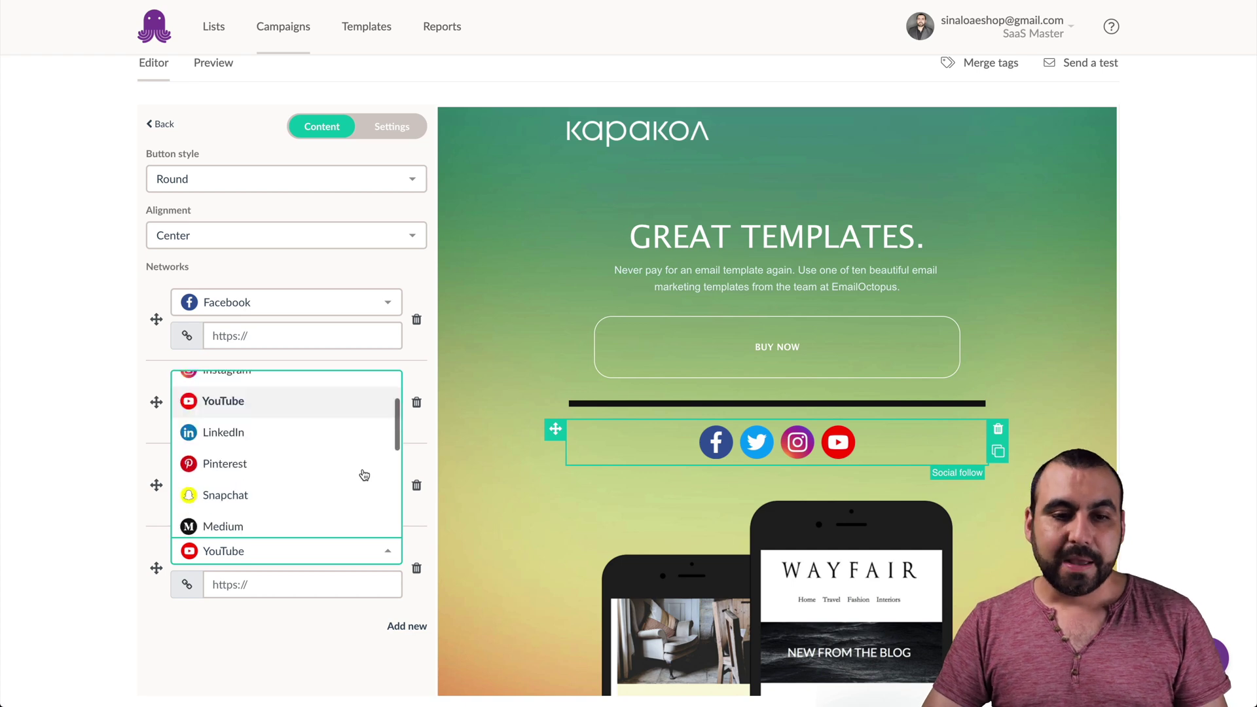
left_click(91, 299)
scroll(222, 226, "up", 2)
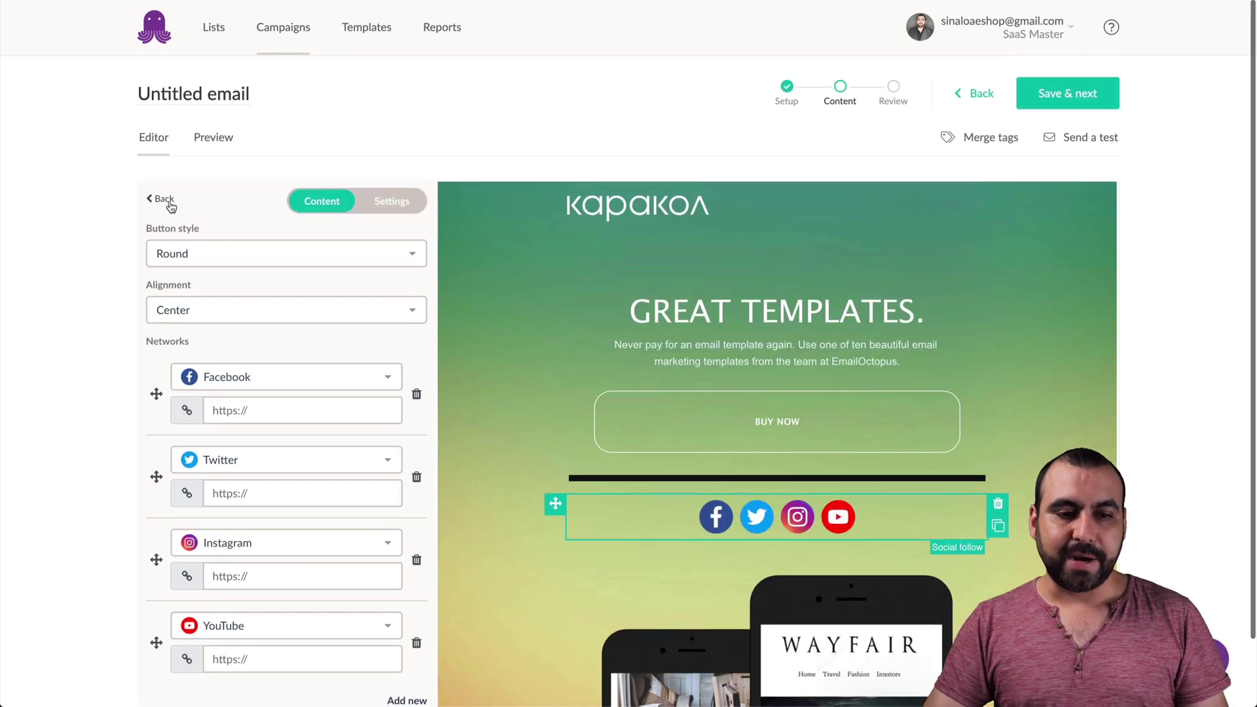
left_click(157, 195)
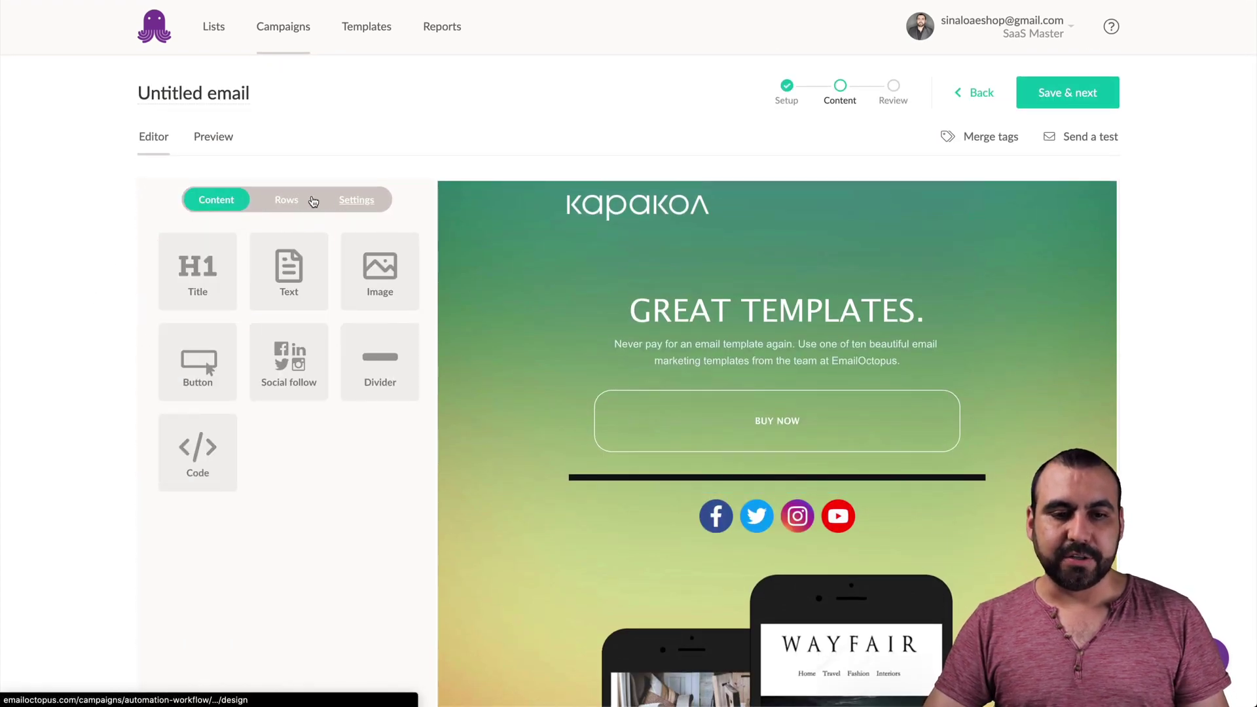
- Stretch the phone-mockup image to full width, centre-align it, and save the content
left_click(292, 200)
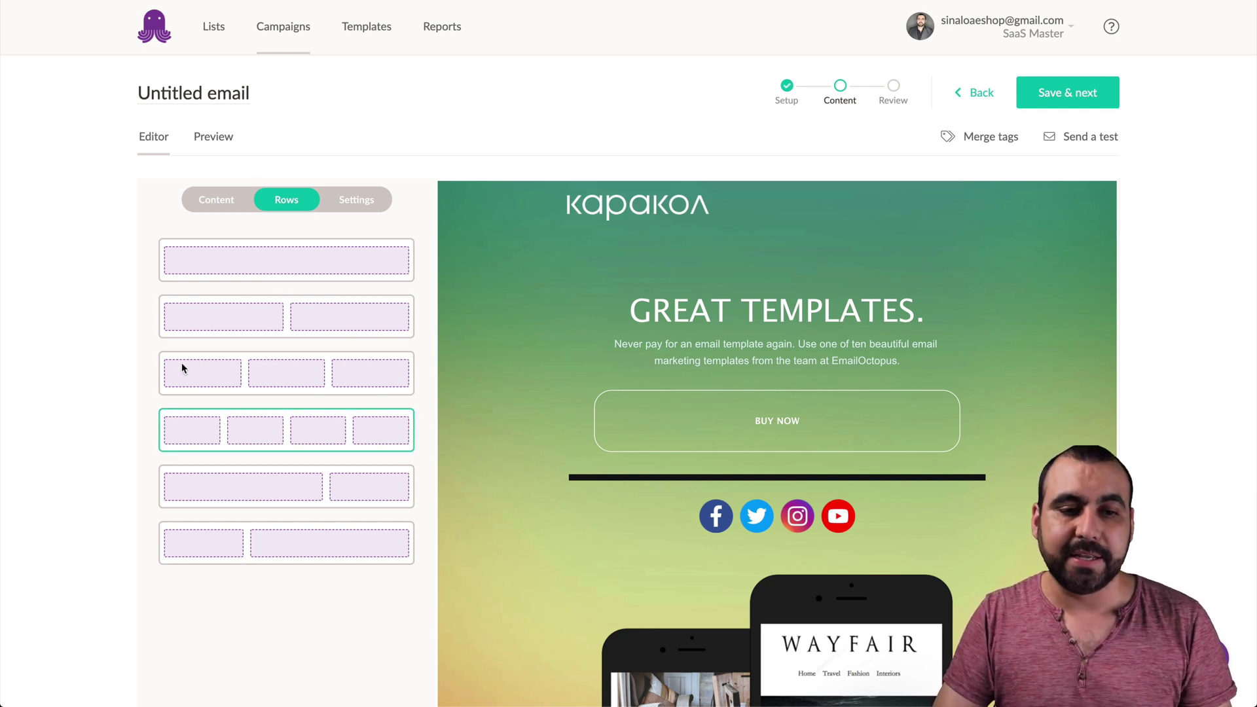
left_click(203, 201)
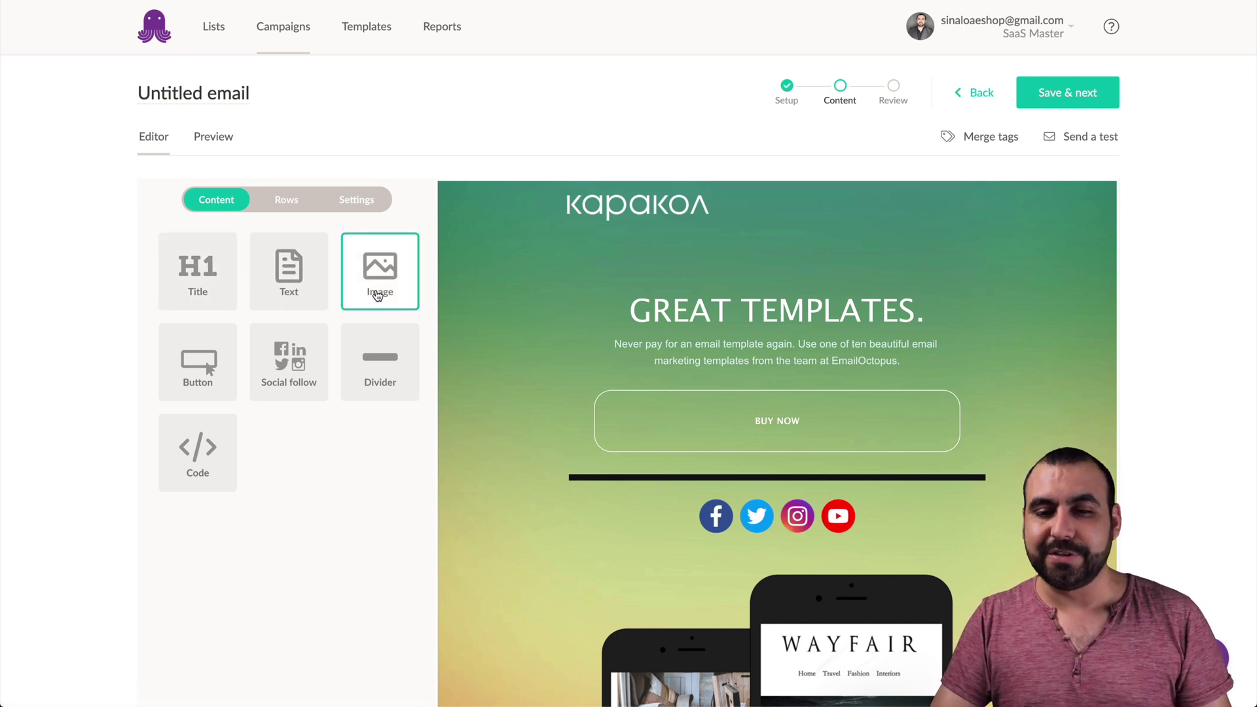
scroll(681, 458, "down", 5)
left_click(589, 327)
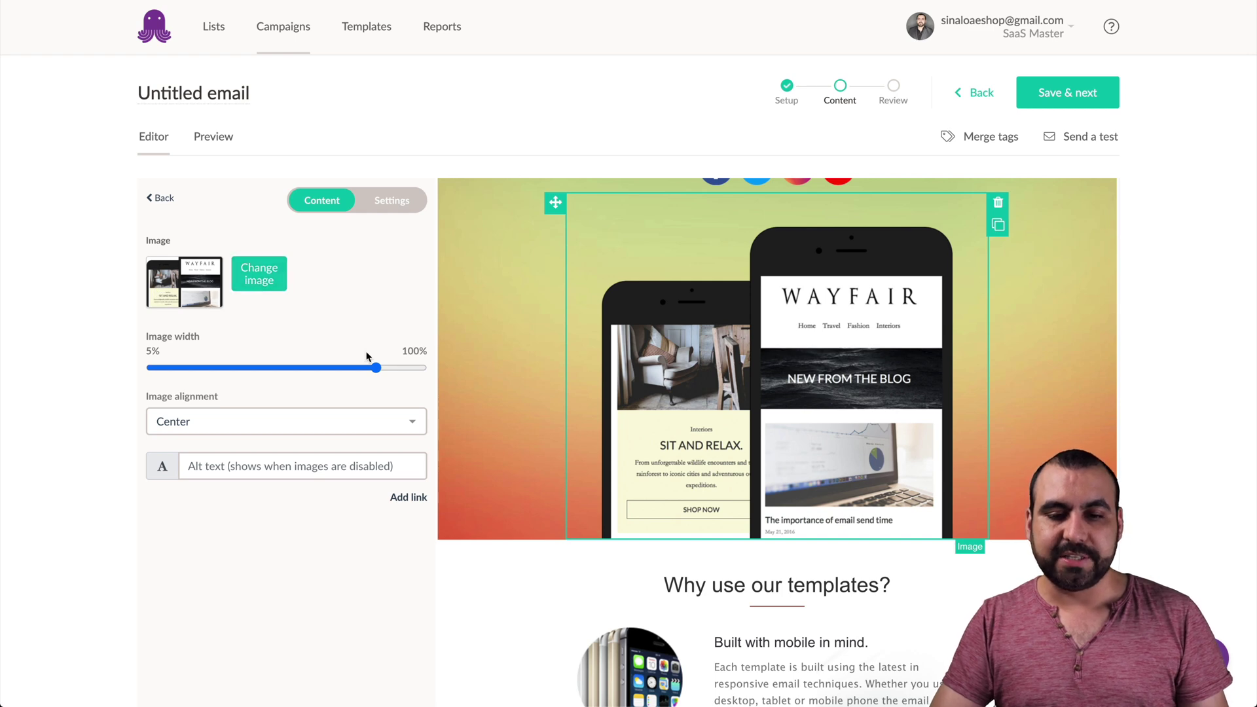
left_click_drag(375, 367, 426, 361)
left_click(376, 419)
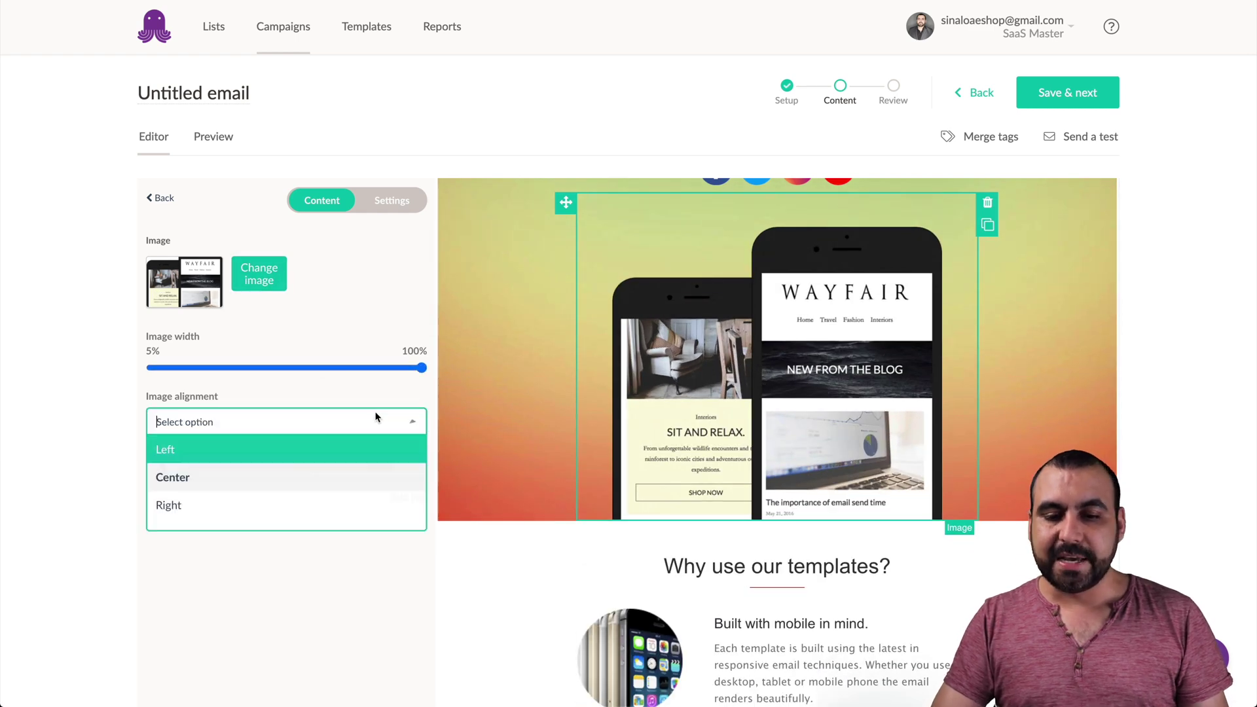
left_click(378, 479)
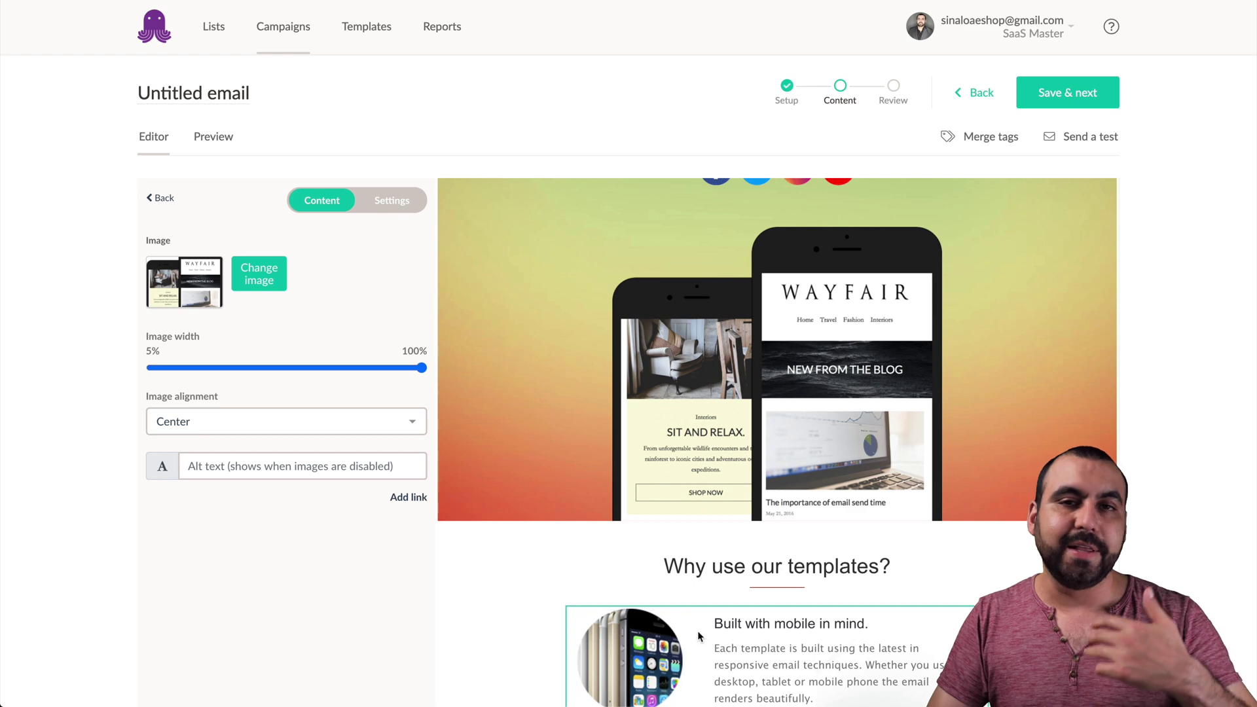
scroll(691, 335, "up", 5)
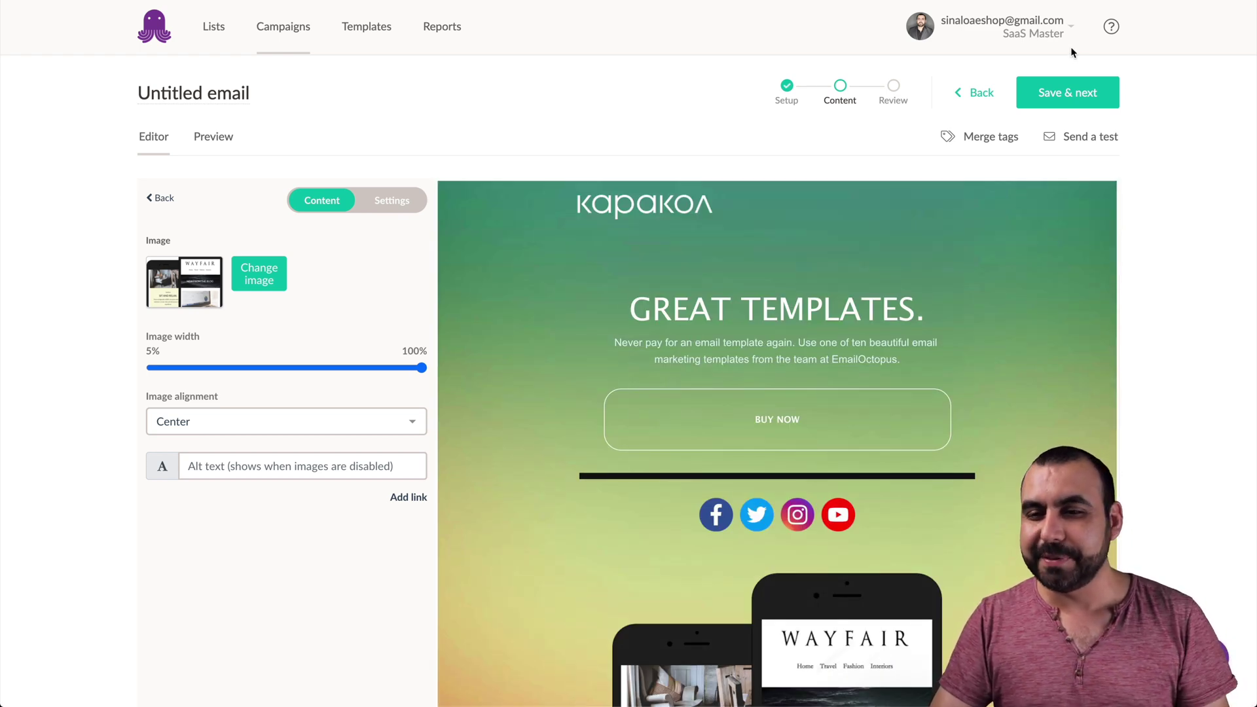
left_click(1084, 91)
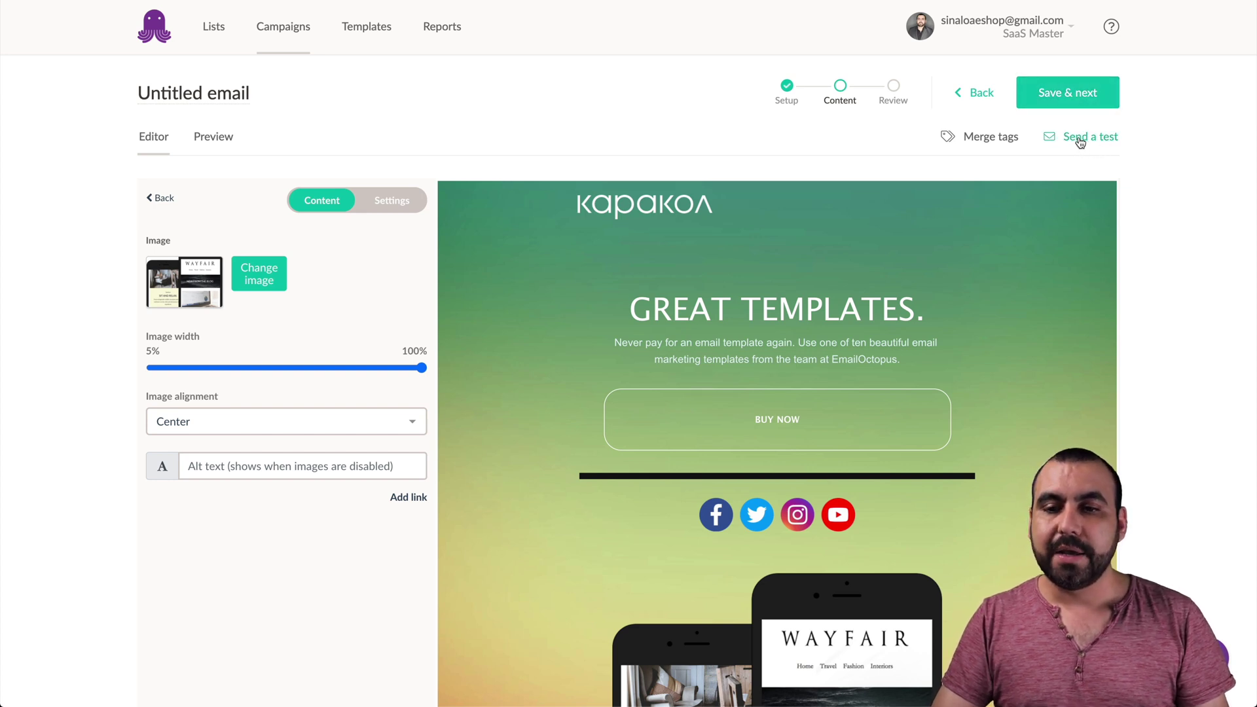
left_click(1068, 101)
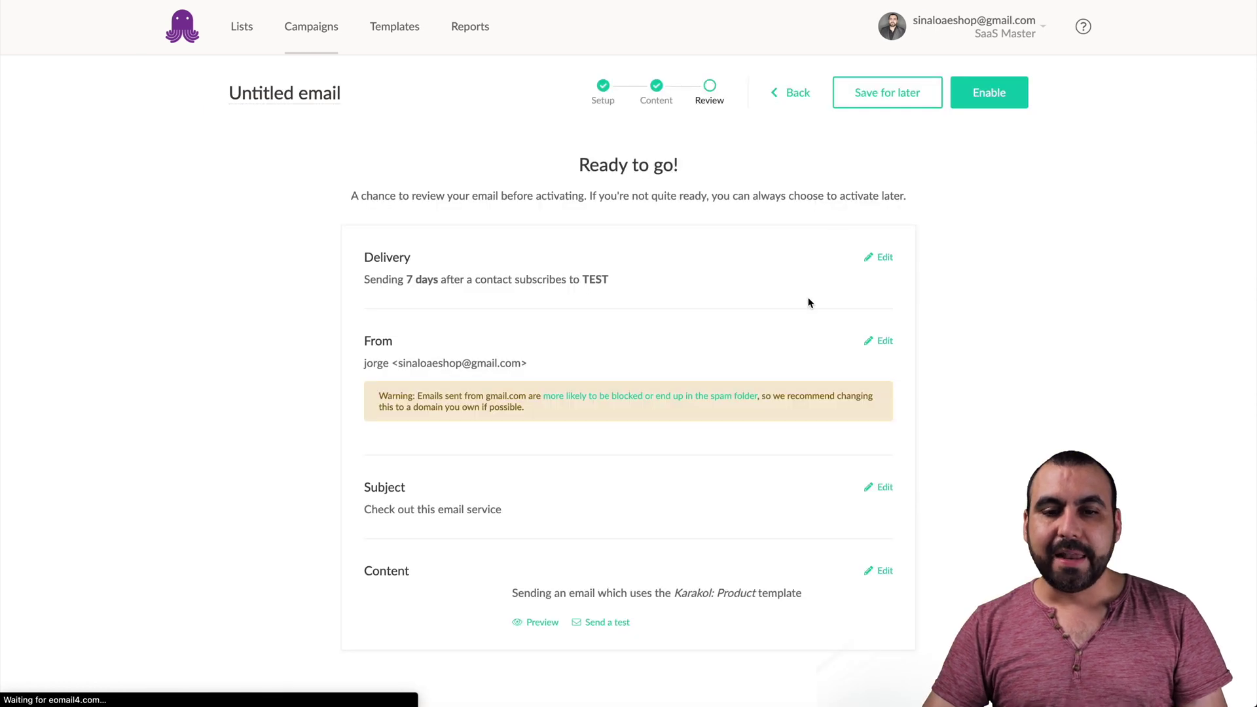
- From the Ready to go! review page, send a test copy of the email
left_click_drag(568, 165, 699, 165)
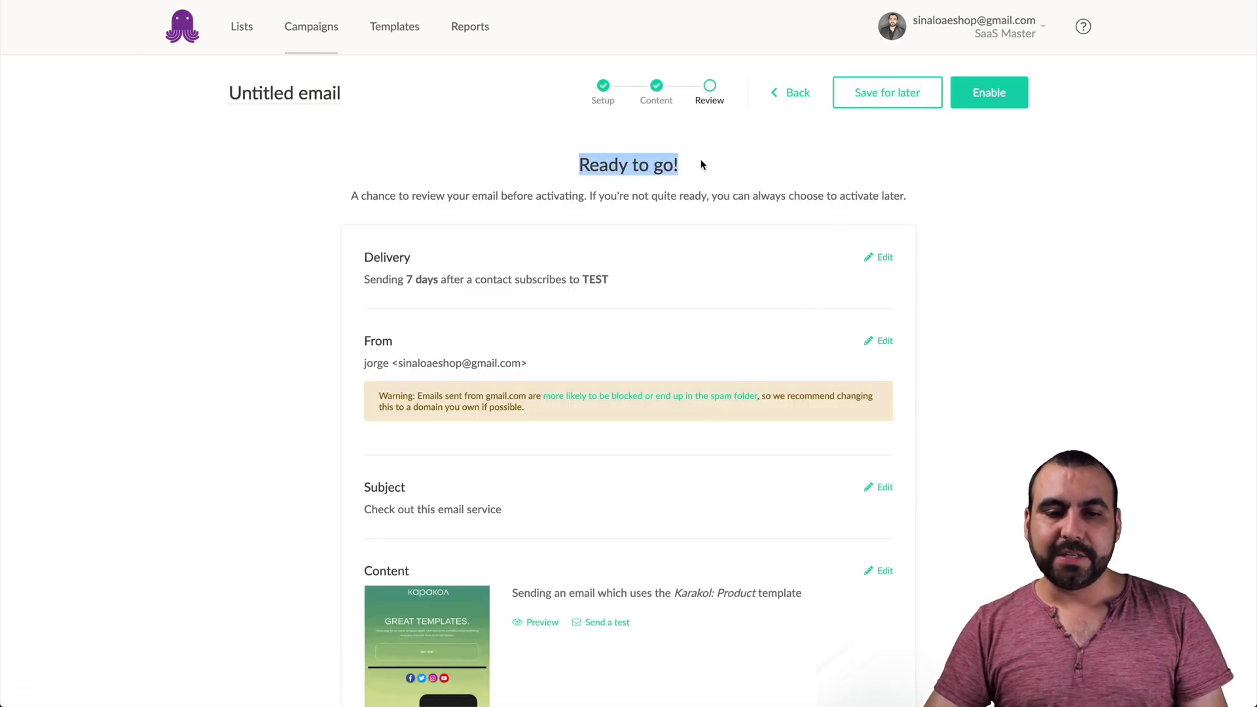
left_click(702, 166)
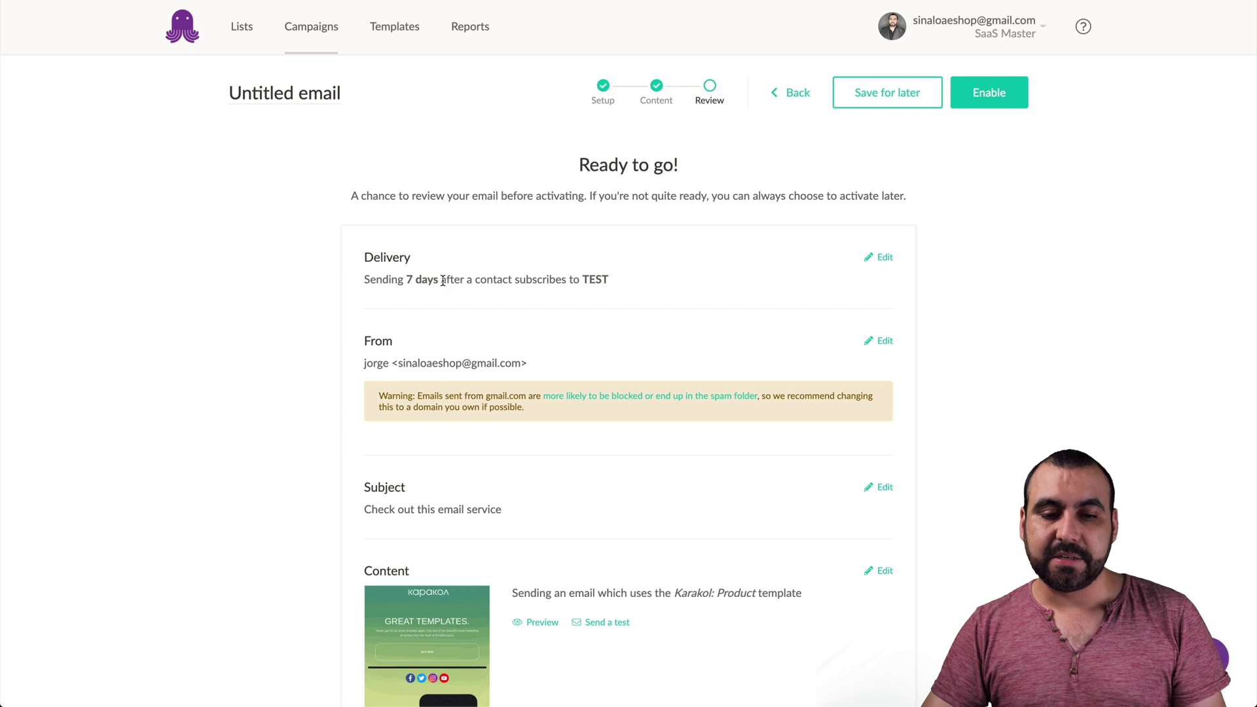
scroll(521, 308, "down", 1)
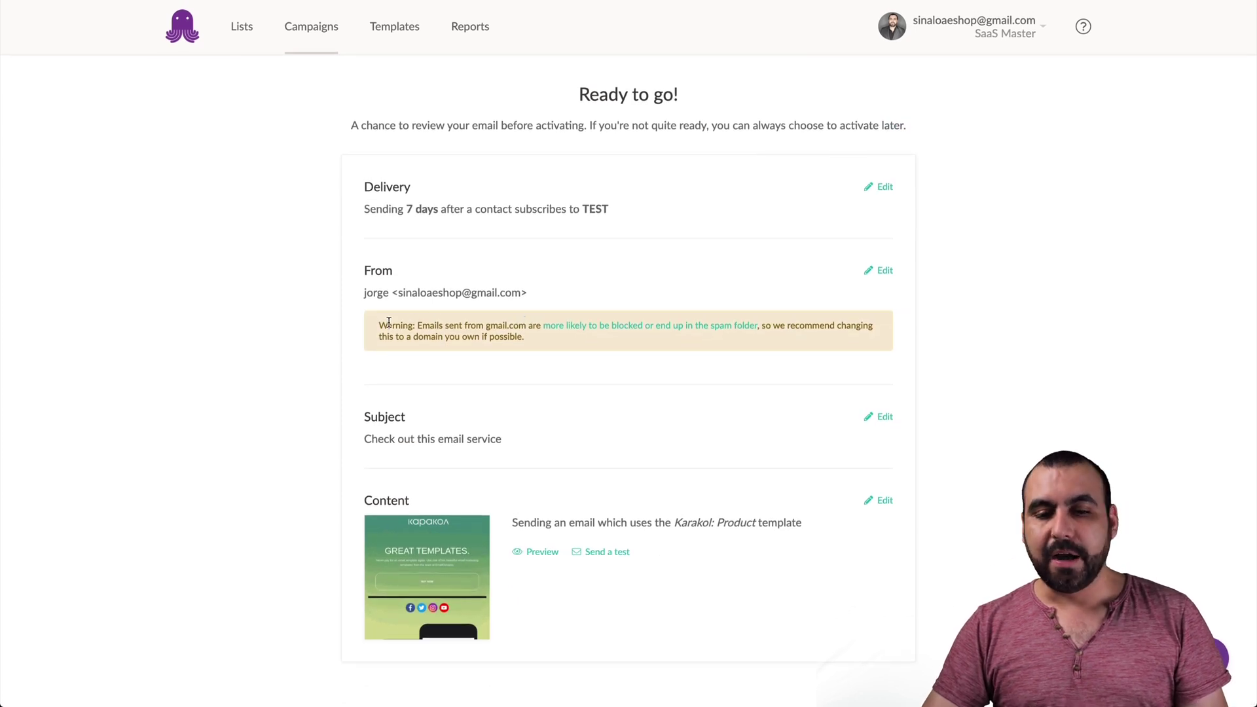
left_click_drag(389, 322, 600, 361)
left_click(603, 365)
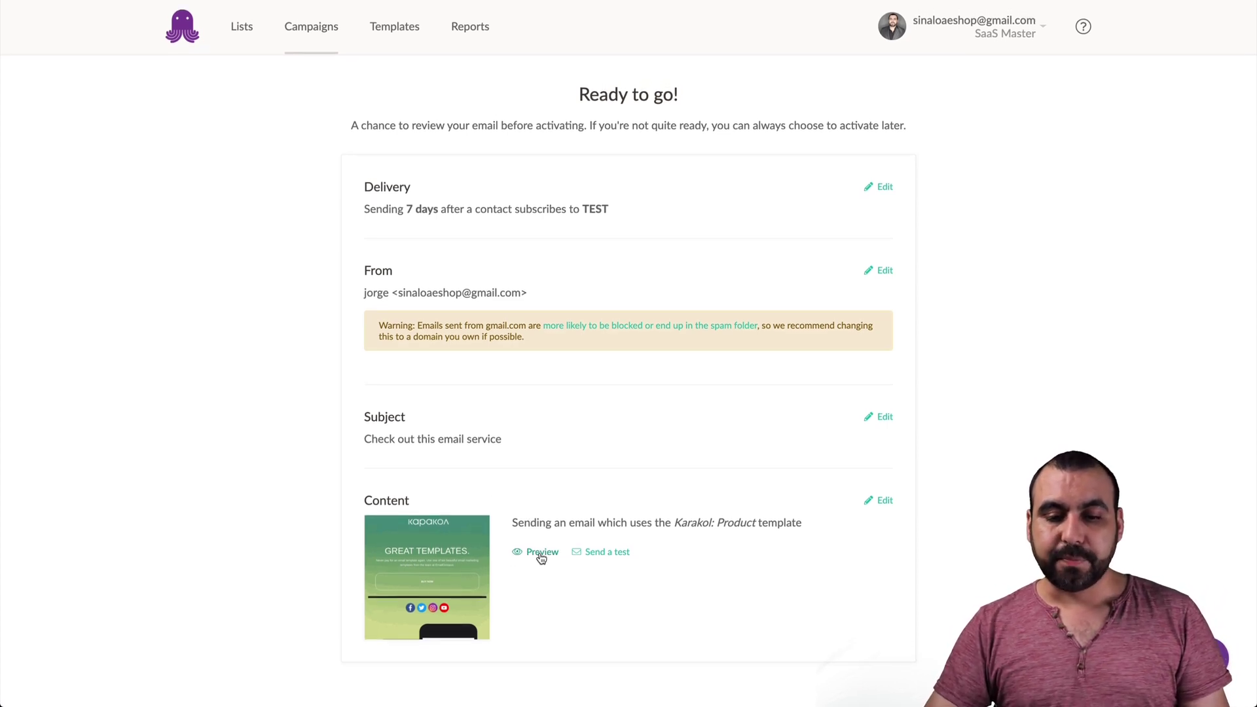
left_click(604, 552)
left_click(760, 499)
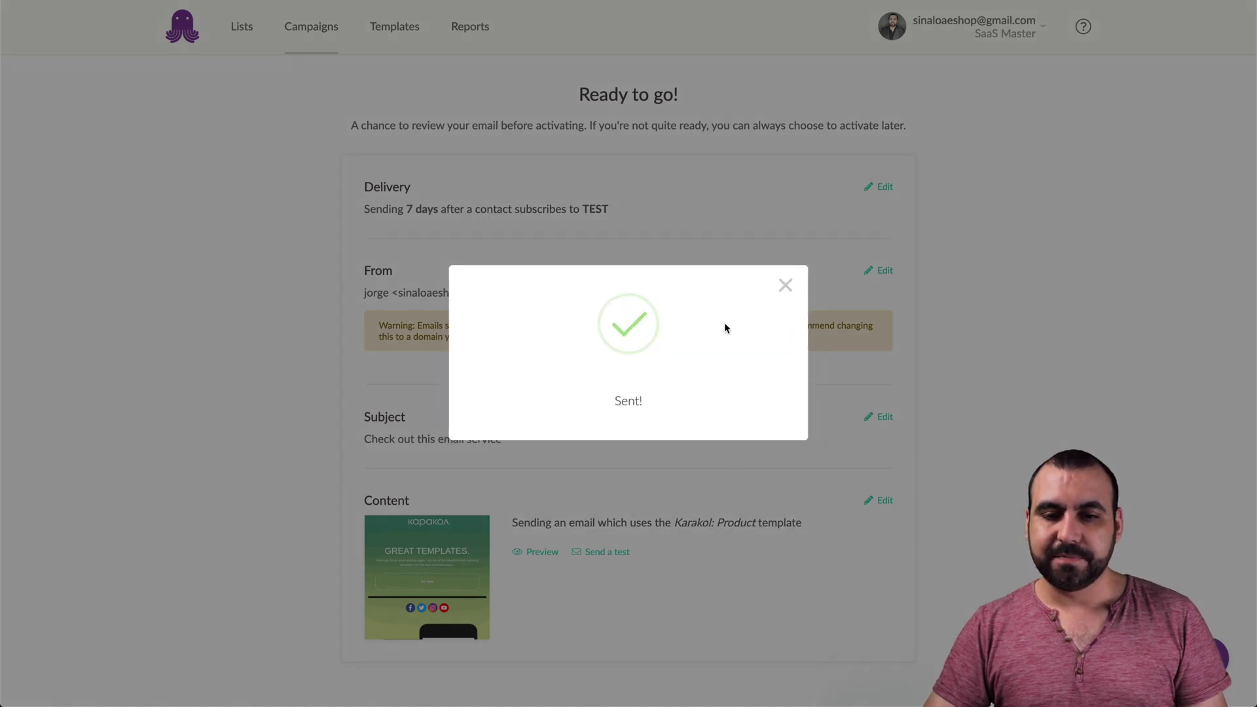
left_click(785, 286)
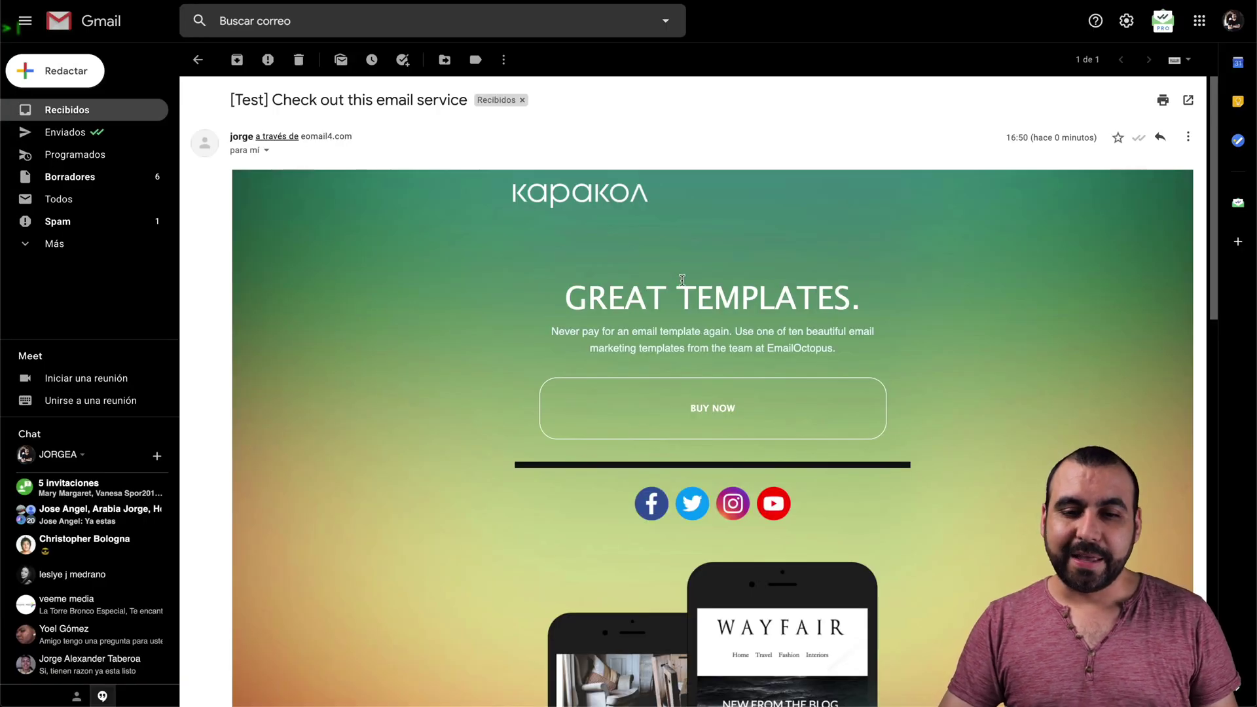
scroll(850, 348, "down", 2)
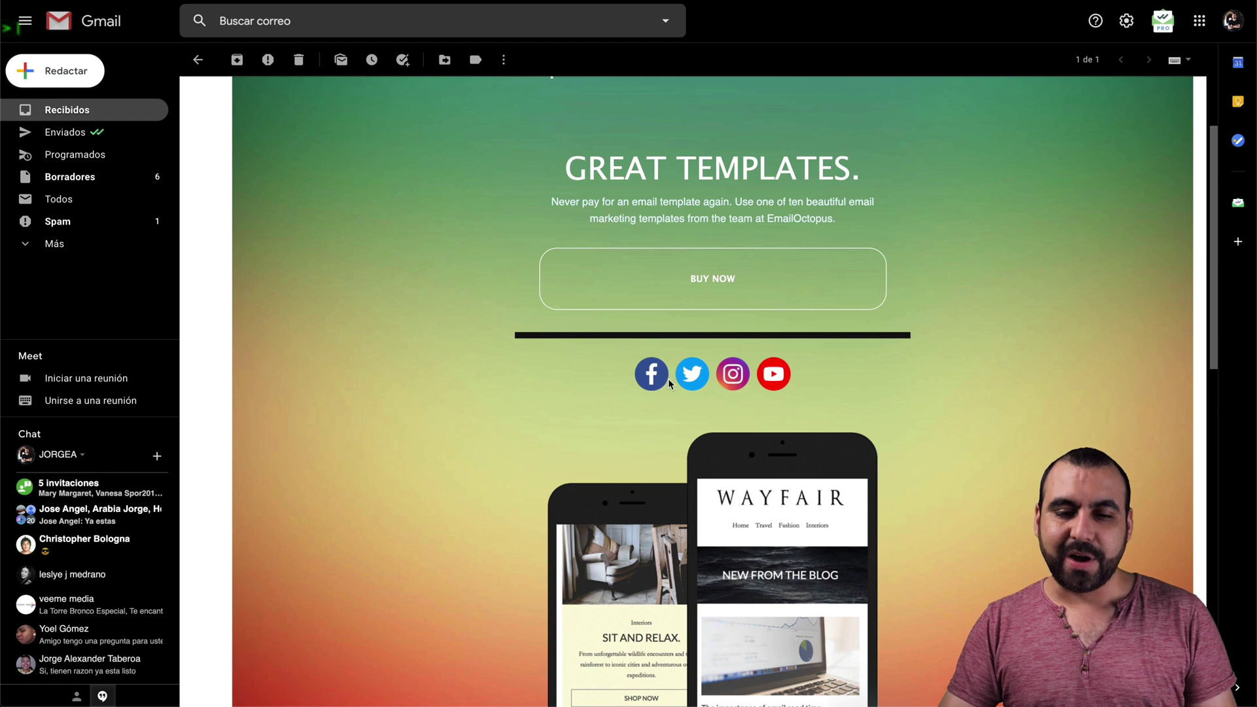
scroll(753, 371, "down", 10)
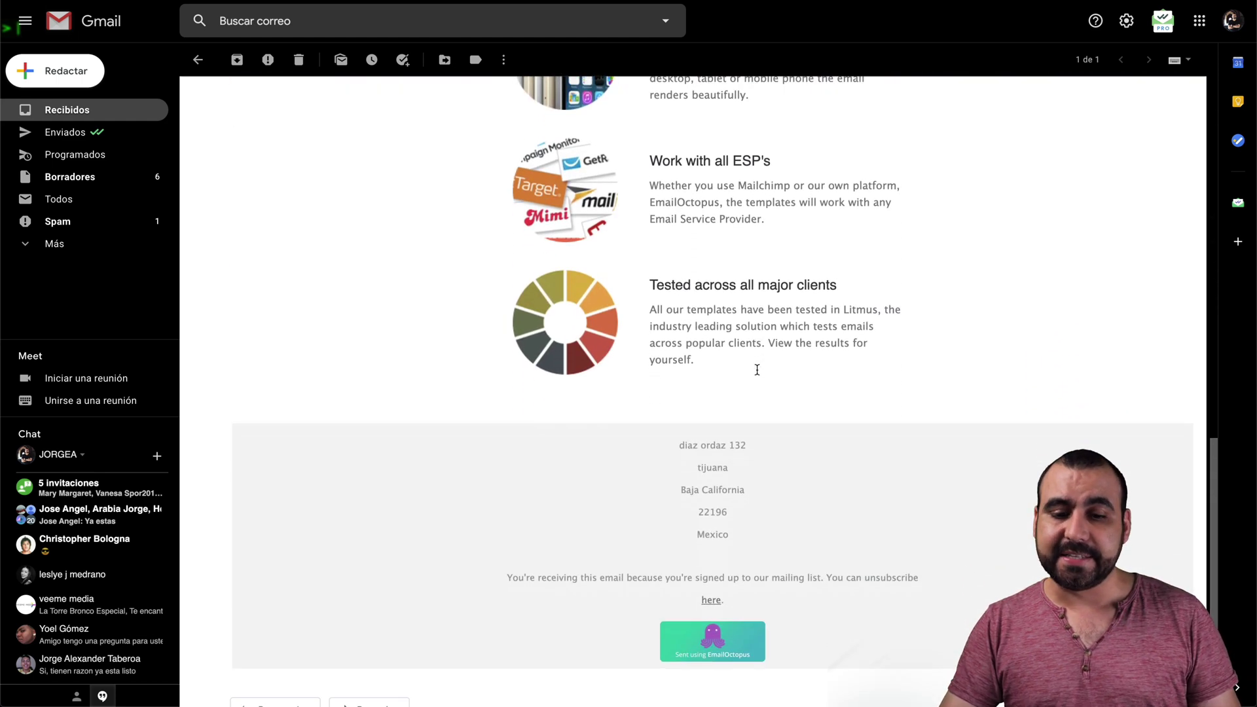
scroll(757, 370, "down", 1)
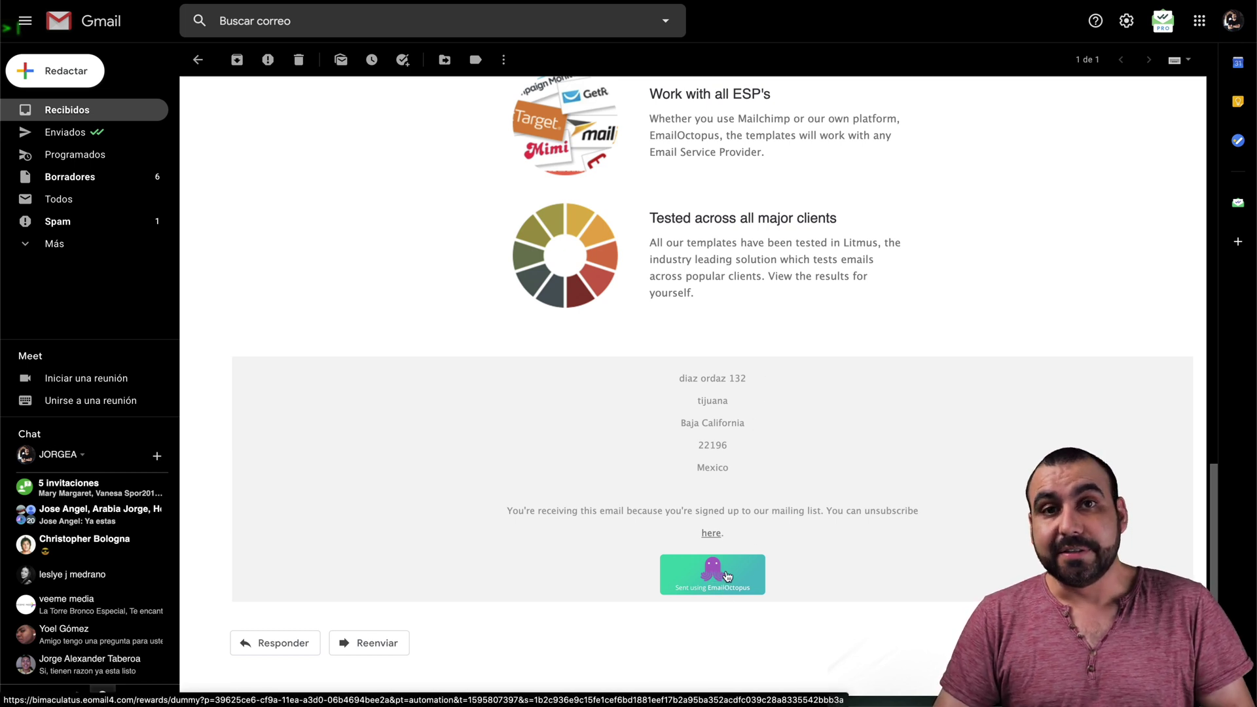
scroll(853, 589, "up", 15)
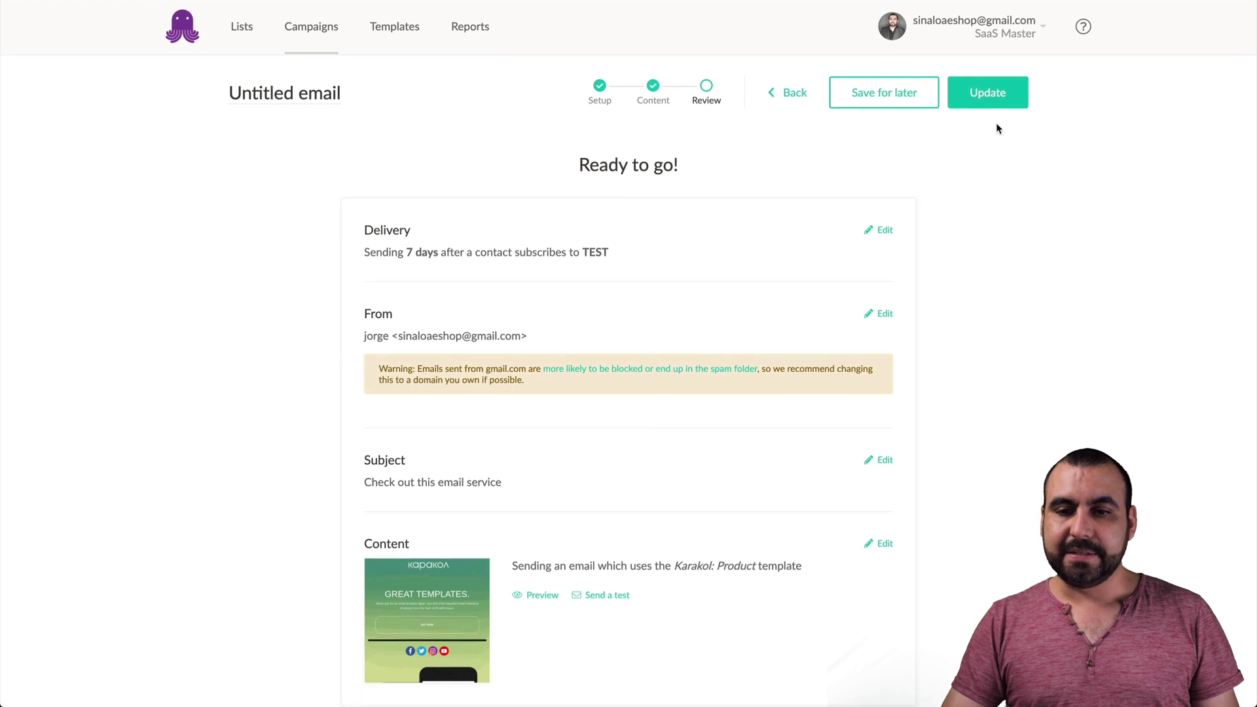
- Update the enabled email, add a follow-up sent after 14 days, then go to Templates
left_click(998, 99)
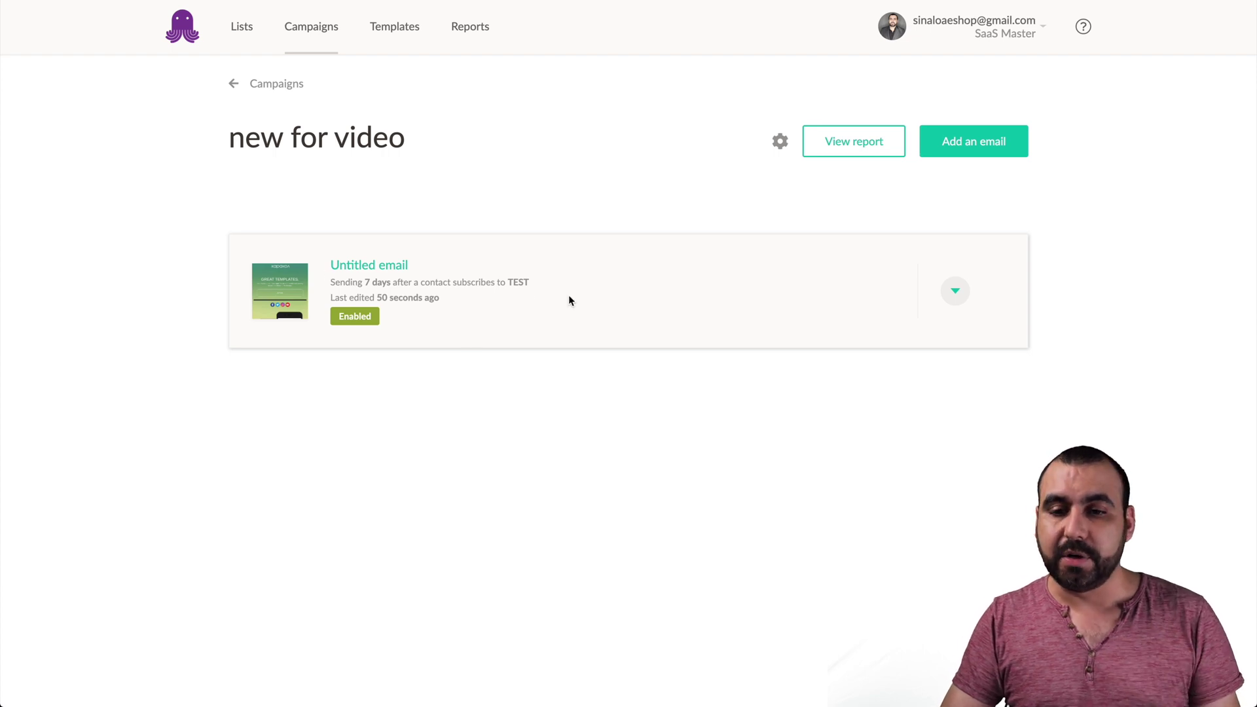
left_click(987, 151)
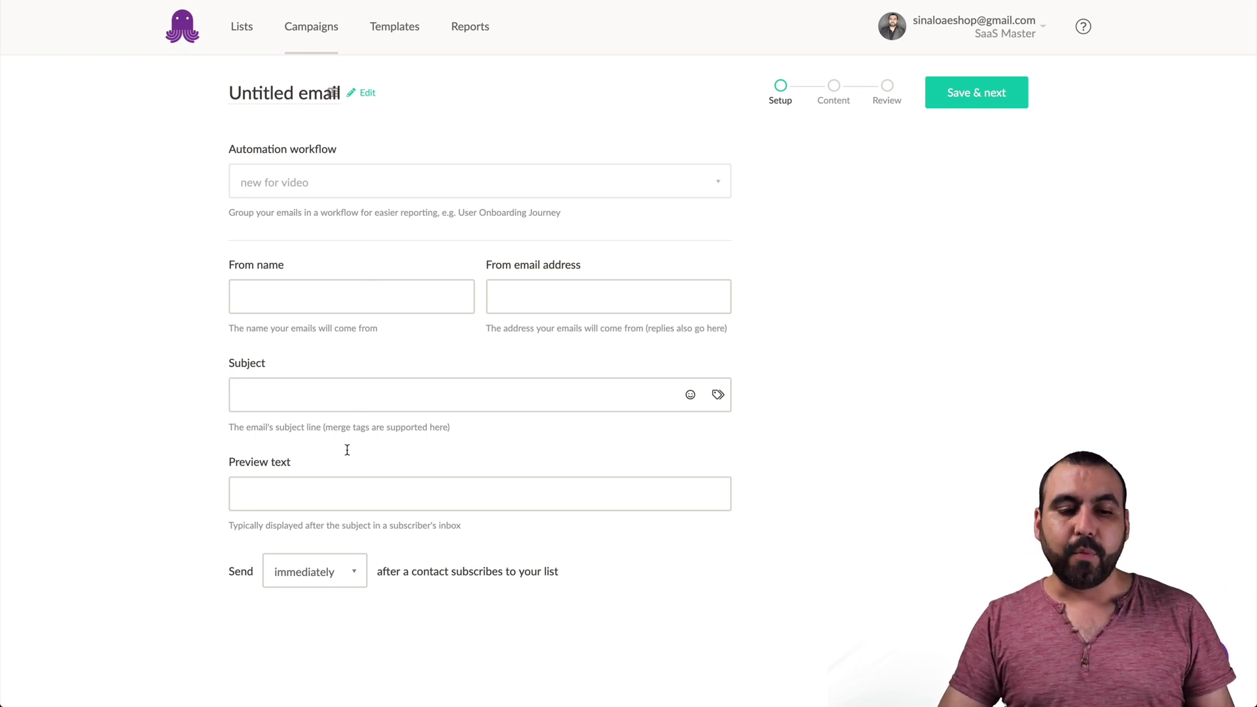
left_click(315, 575)
left_click(312, 635)
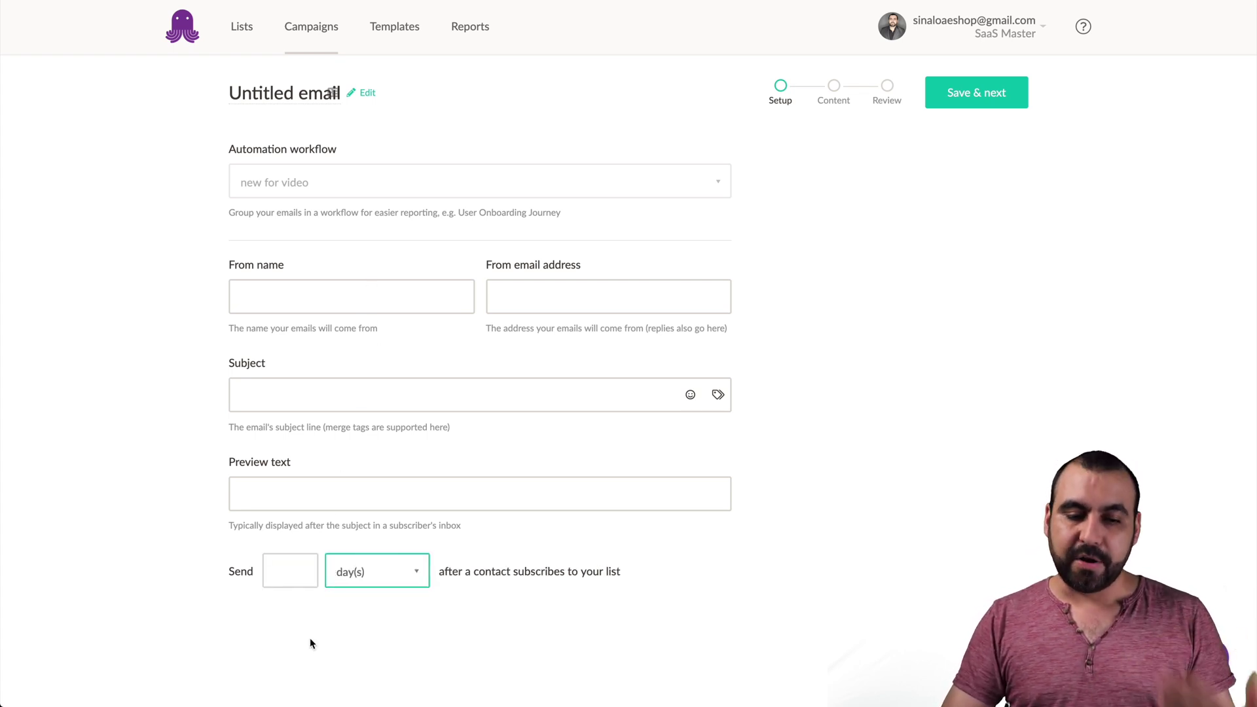
left_click(278, 569)
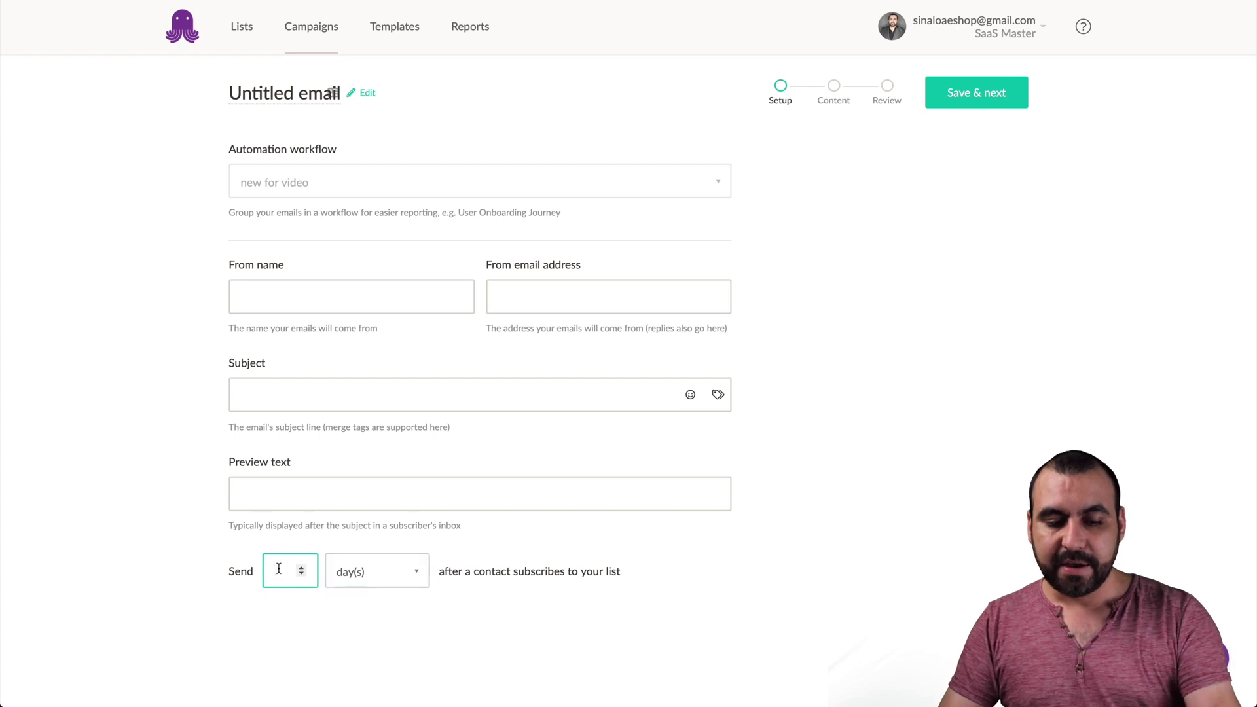
type("14")
left_click(487, 615)
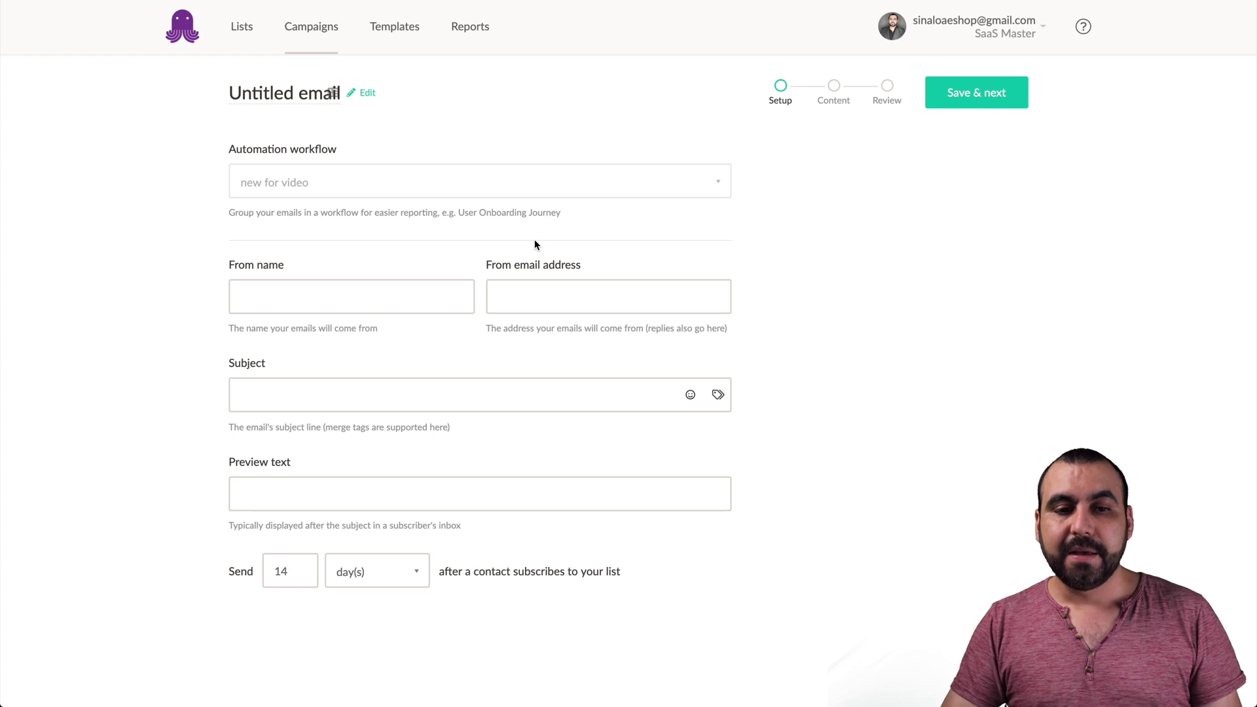
left_click(400, 29)
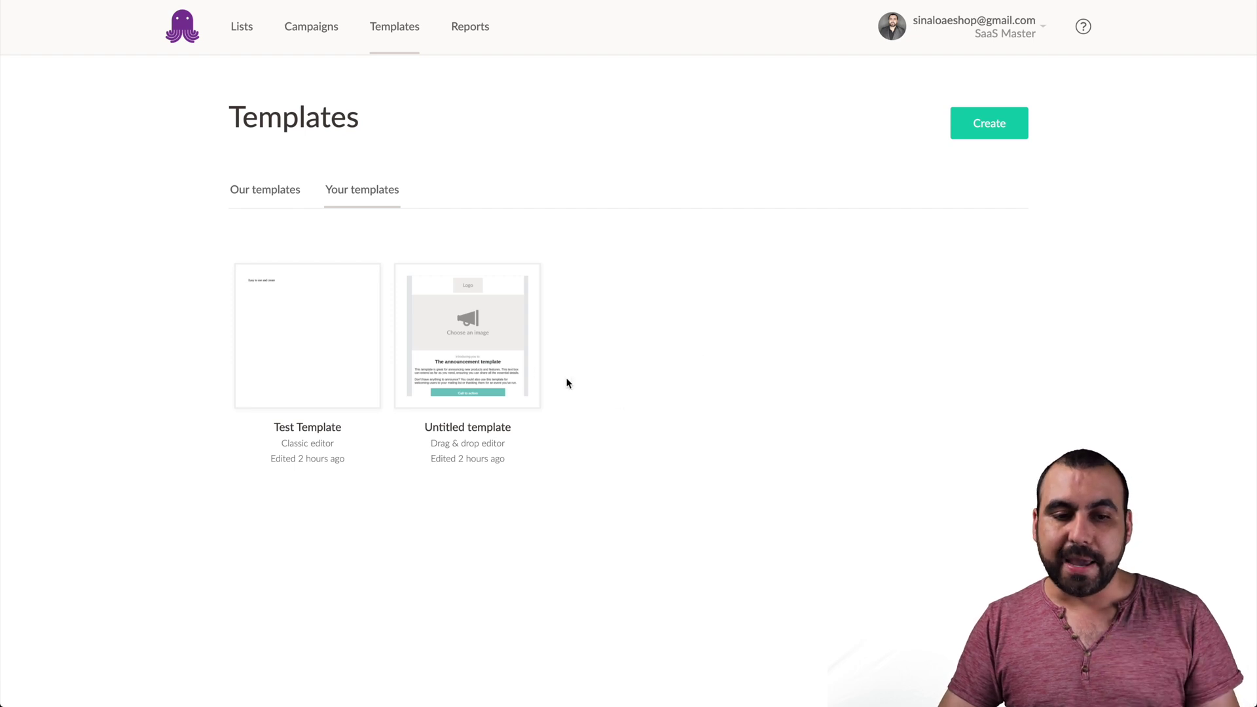
- Browse the Our templates gallery, then open Reports listing new for video, new2 and new
mouse_move(359, 354)
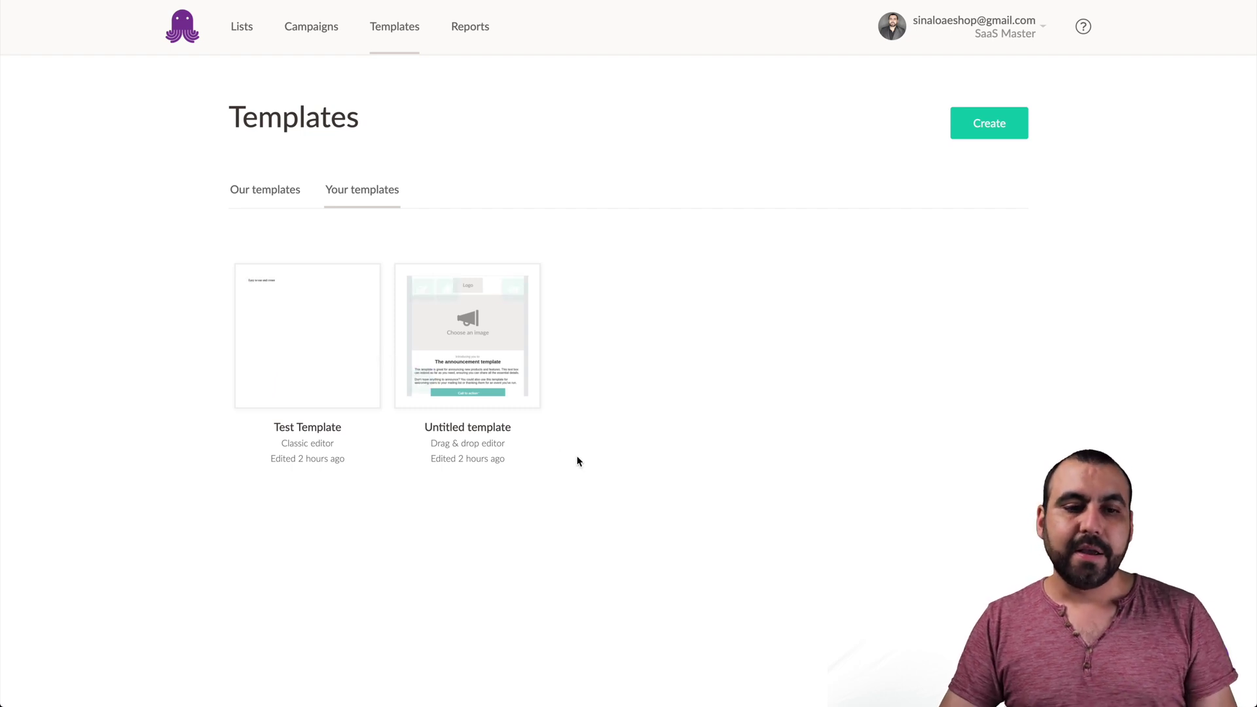
left_click(298, 189)
scroll(541, 468, "down", 4)
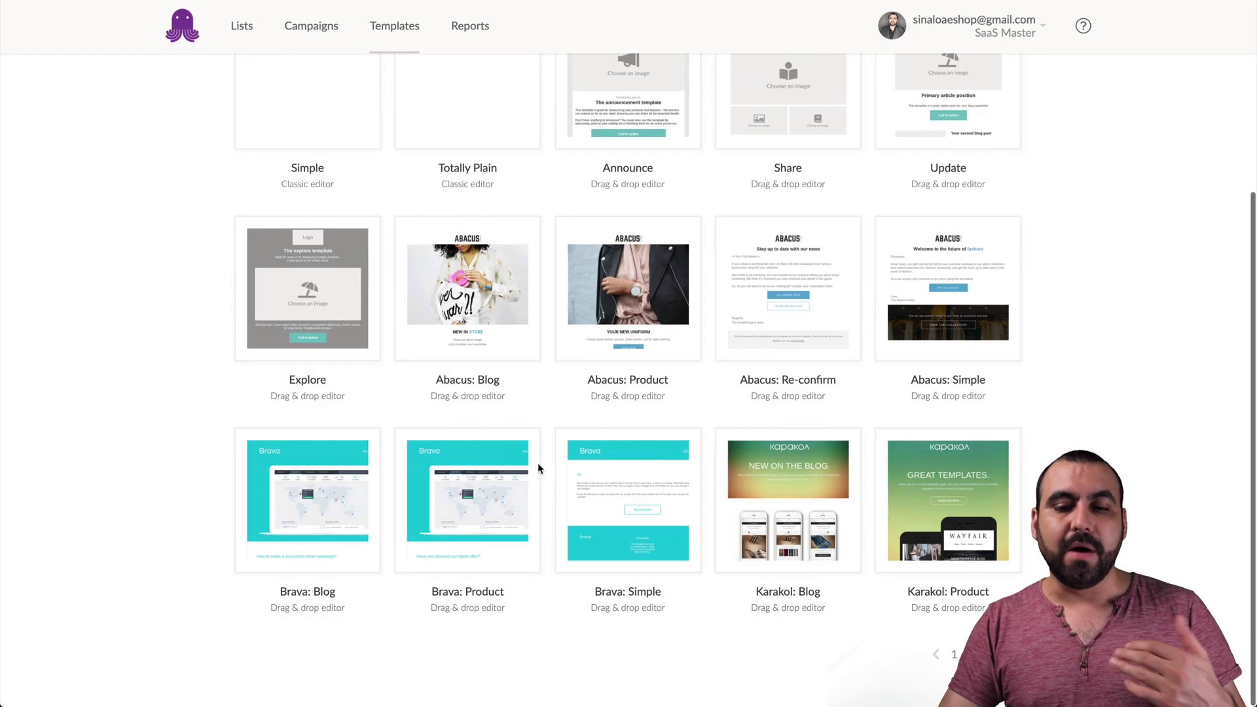
scroll(541, 469, "up", 4)
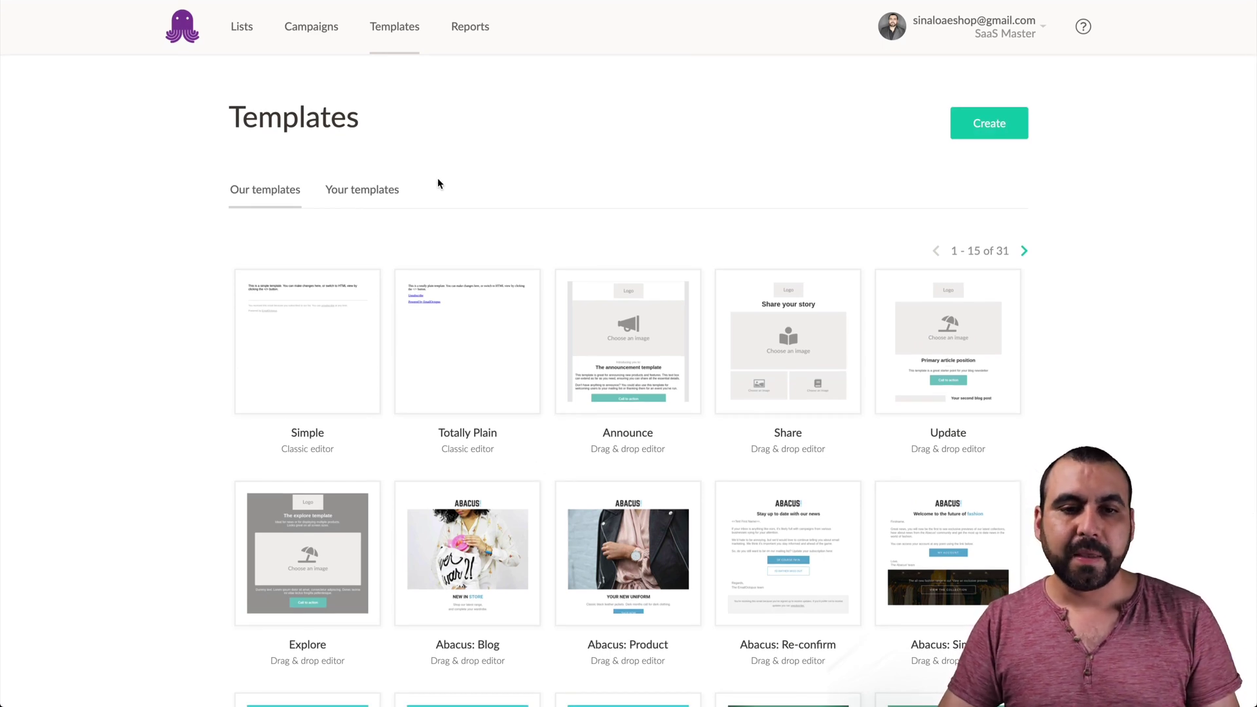
left_click(472, 28)
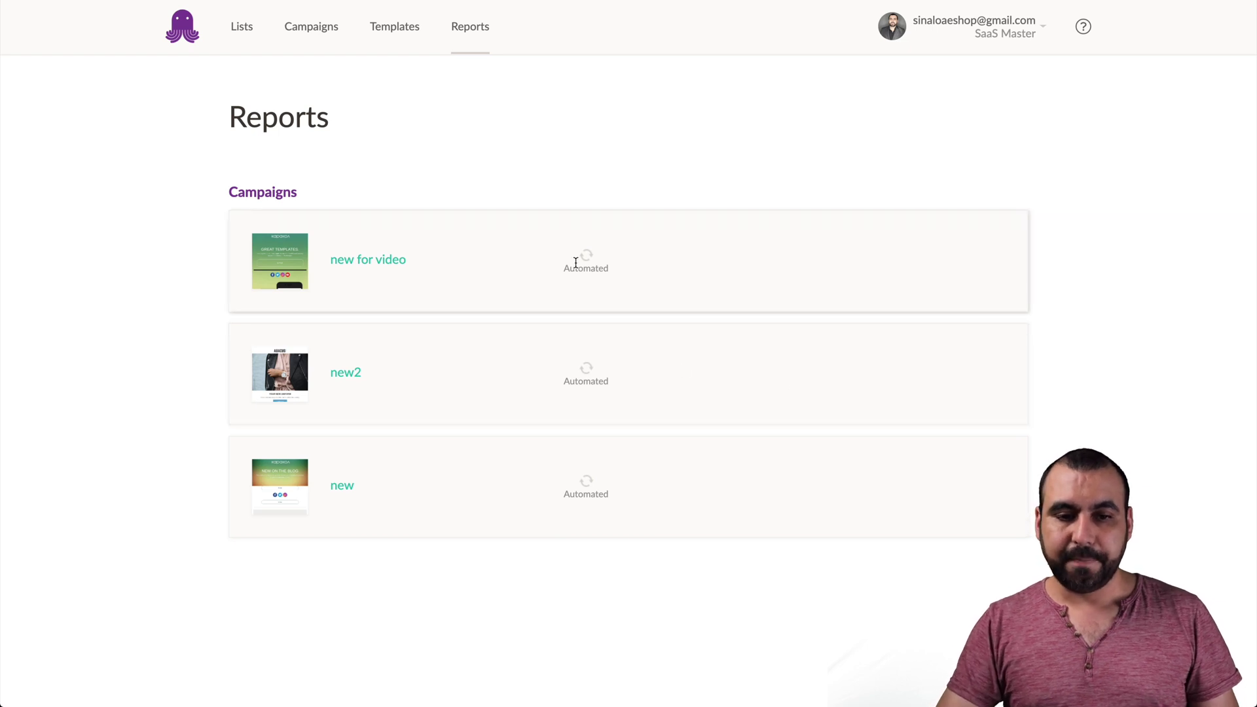
- View the new for video campaign's Untitled email report and check its Last 30 days stats
left_click(402, 262)
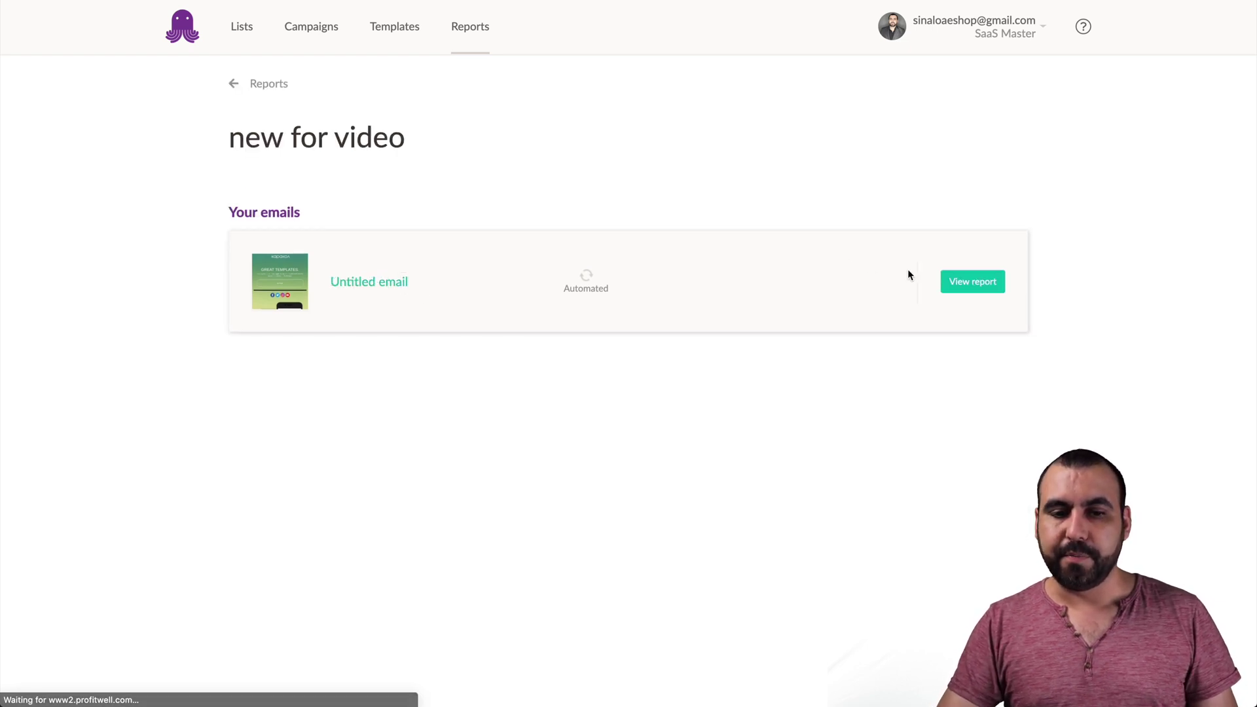
left_click(986, 282)
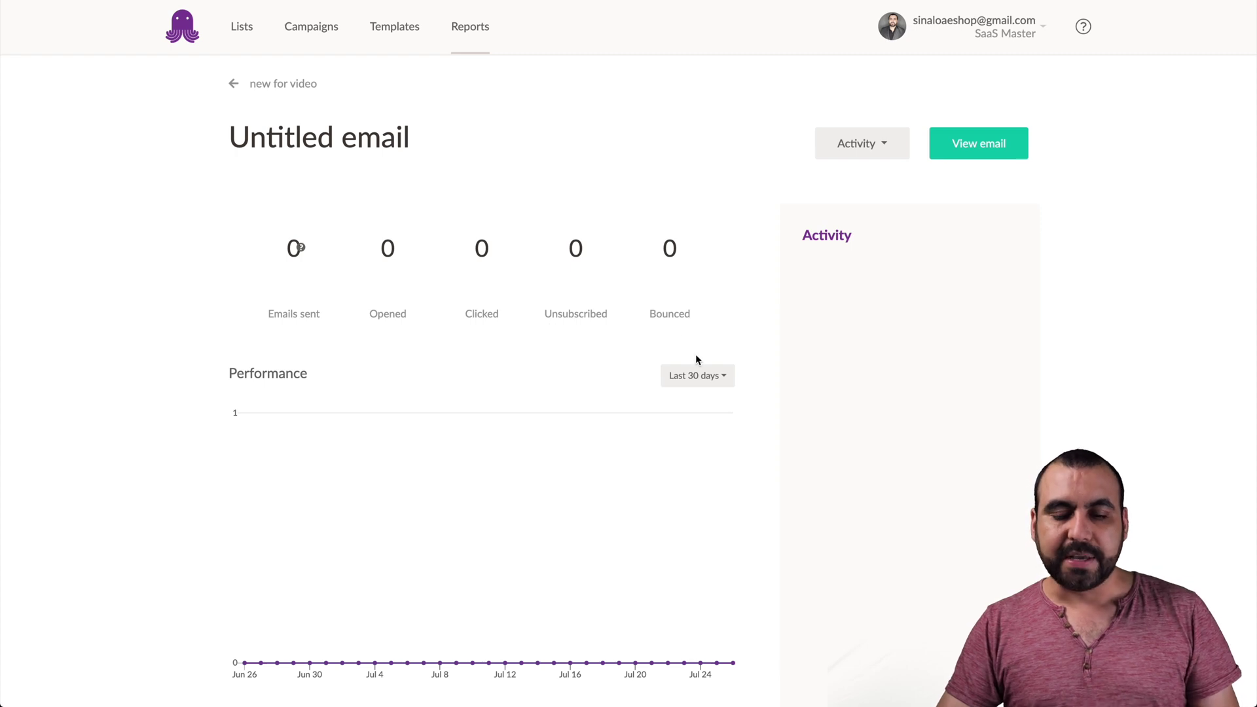
left_click(712, 378)
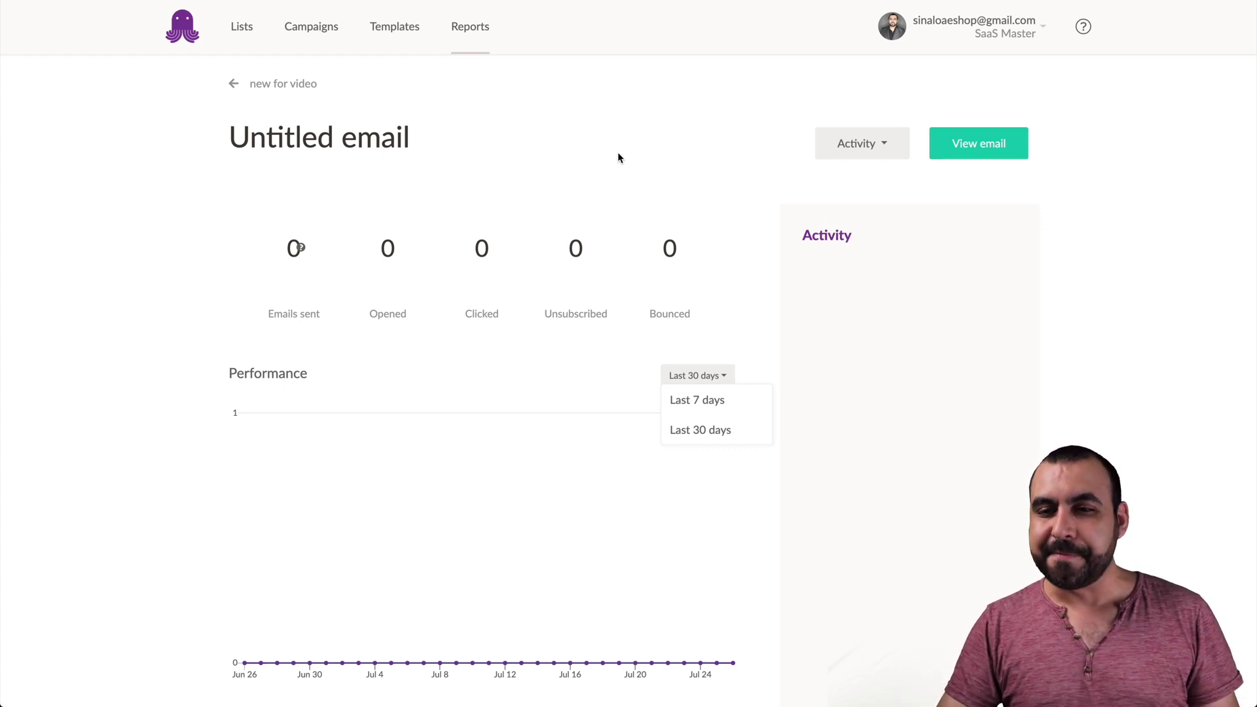
- Look over Integrations & API from the account menu, then switch to WordPress's EmailOctopus Forms list
mouse_move(1028, 36)
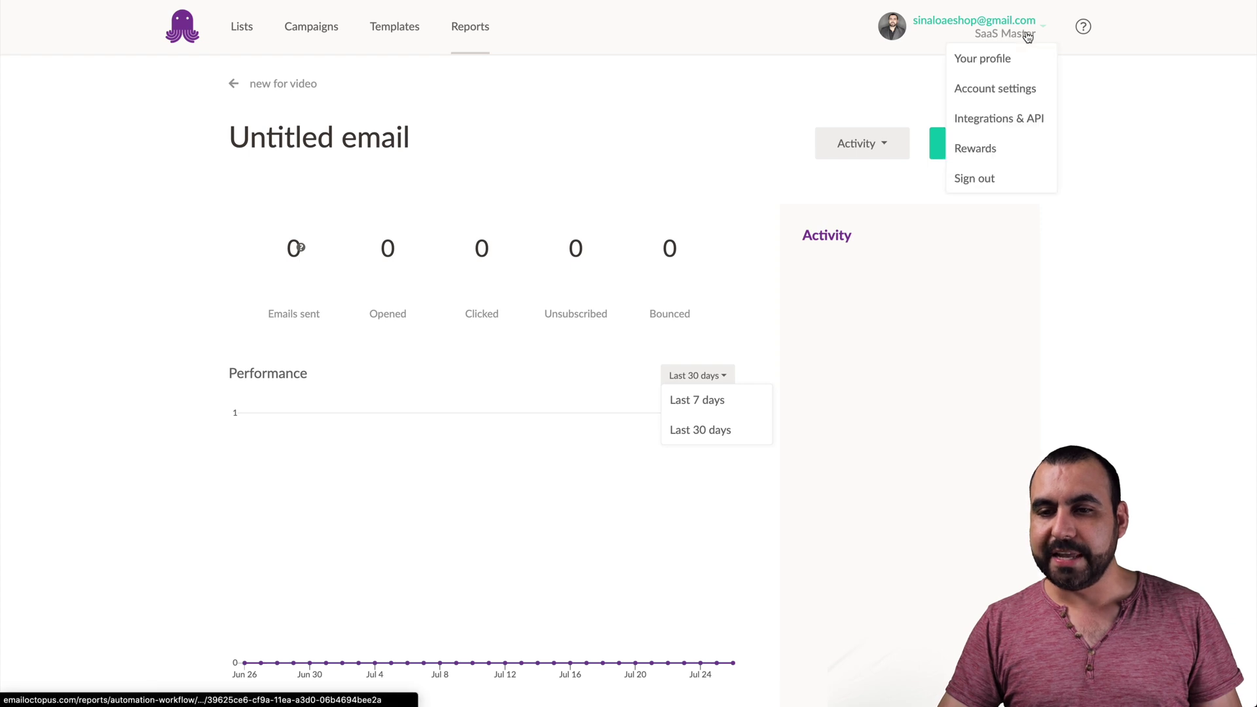
left_click(999, 121)
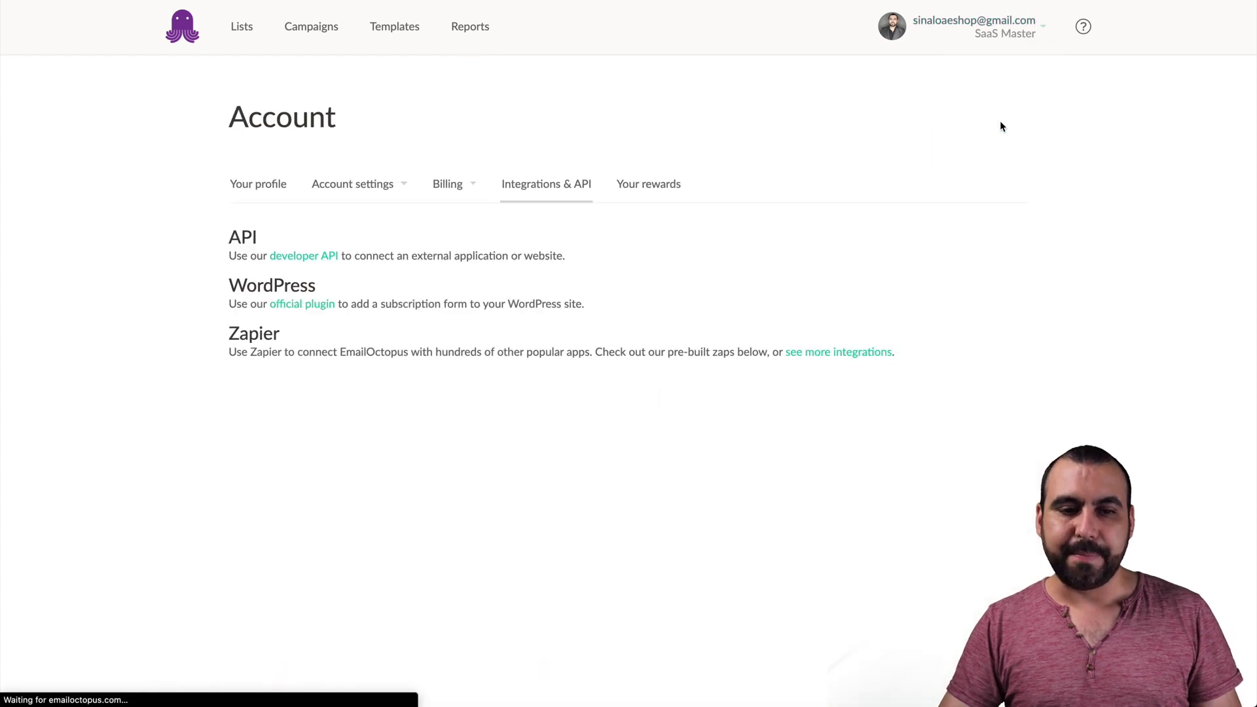
scroll(579, 293, "down", 1)
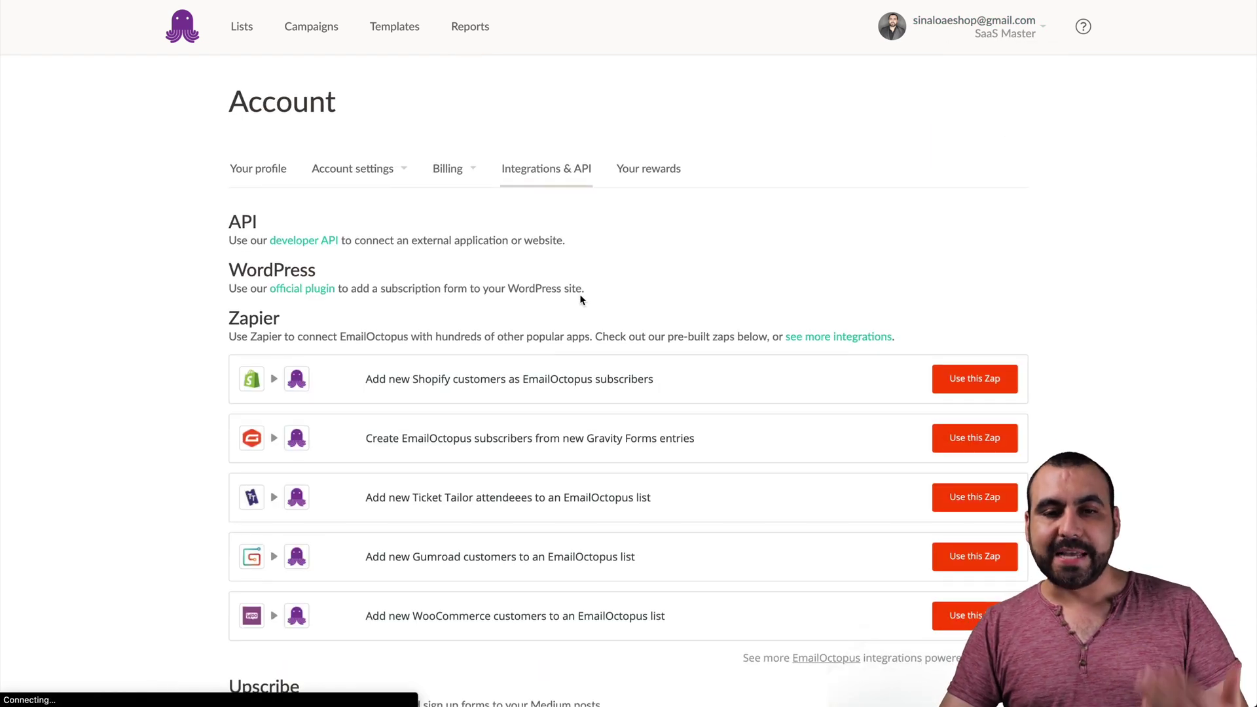
scroll(580, 297, "up", 1)
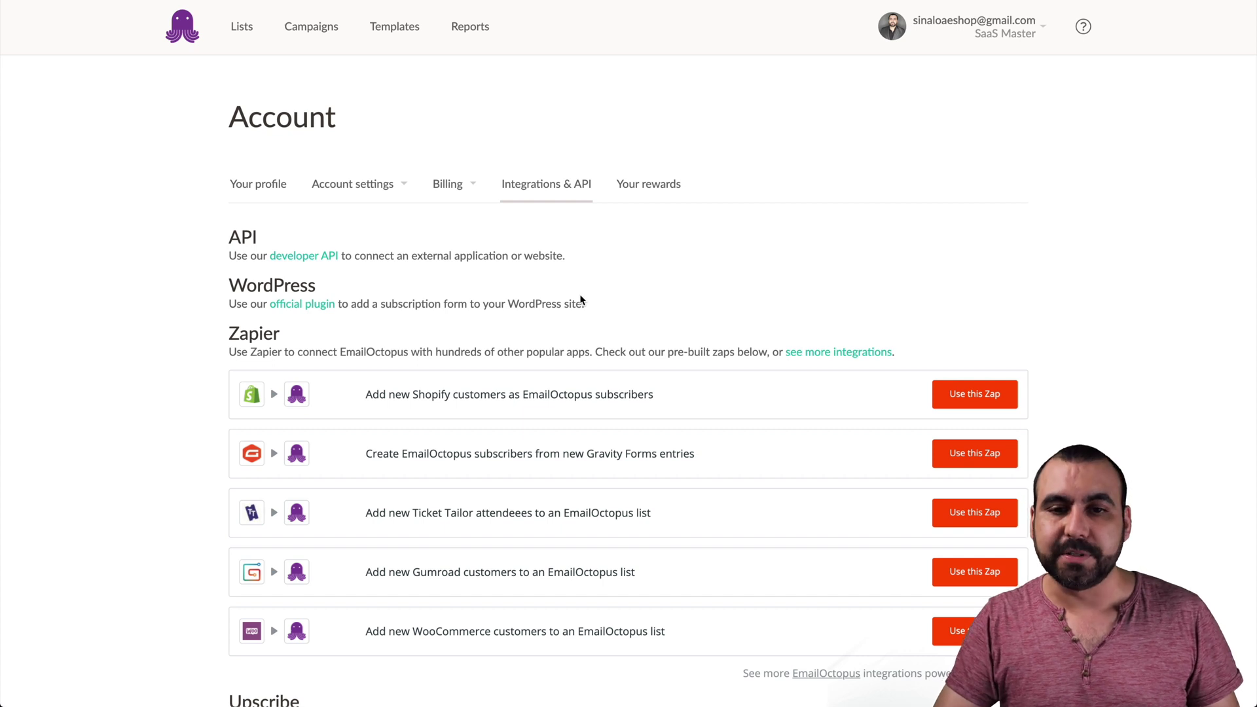
left_click(662, 3)
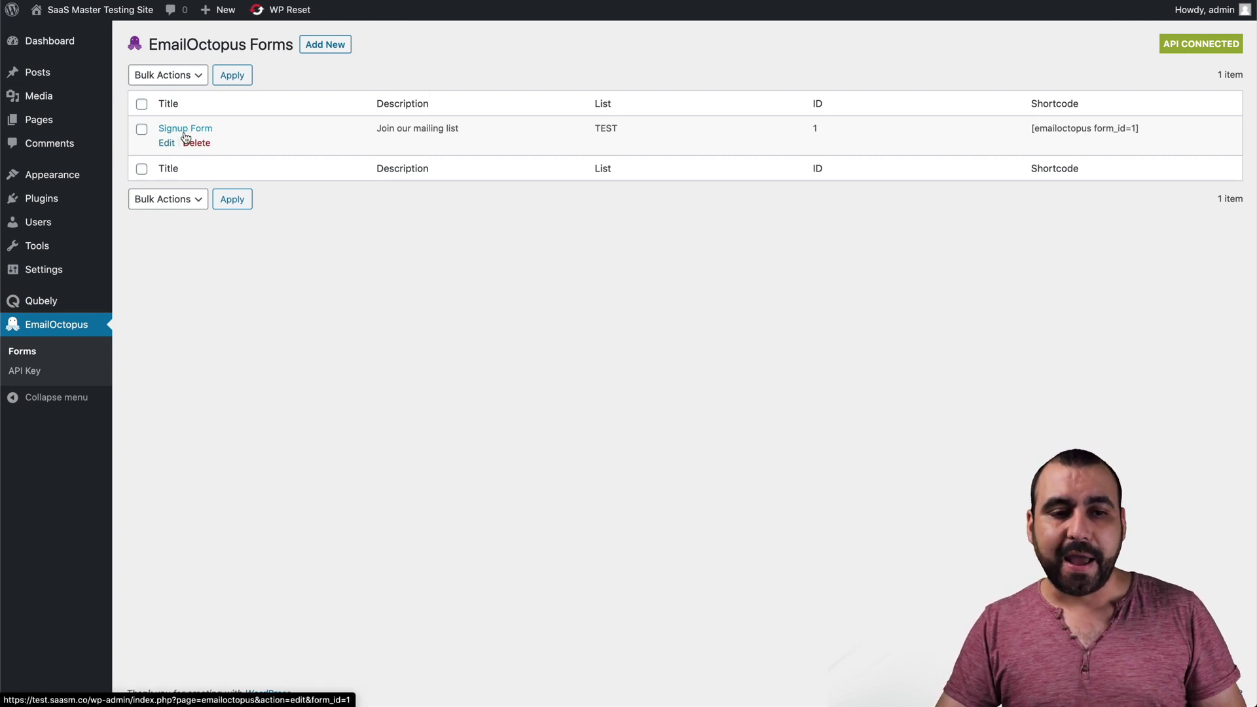
- Edit the Signup Form to preview its name, email, consent and Subscribe fields
left_click(167, 144)
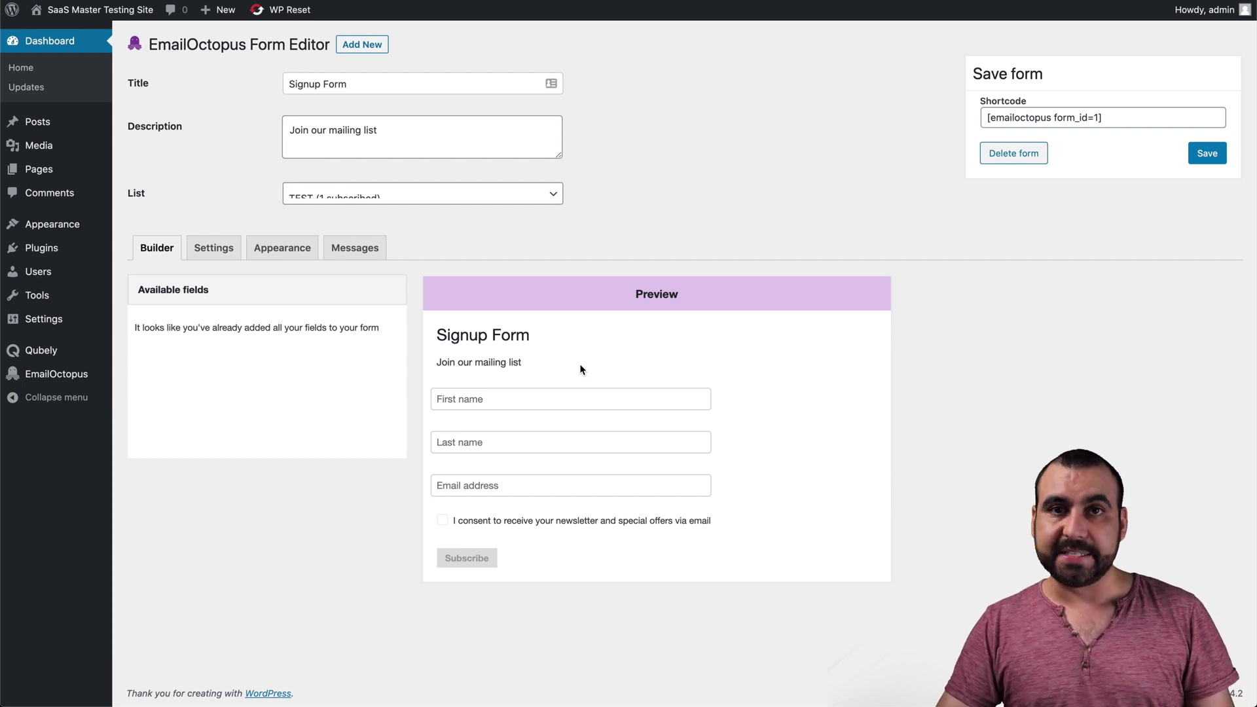
mouse_move(592, 407)
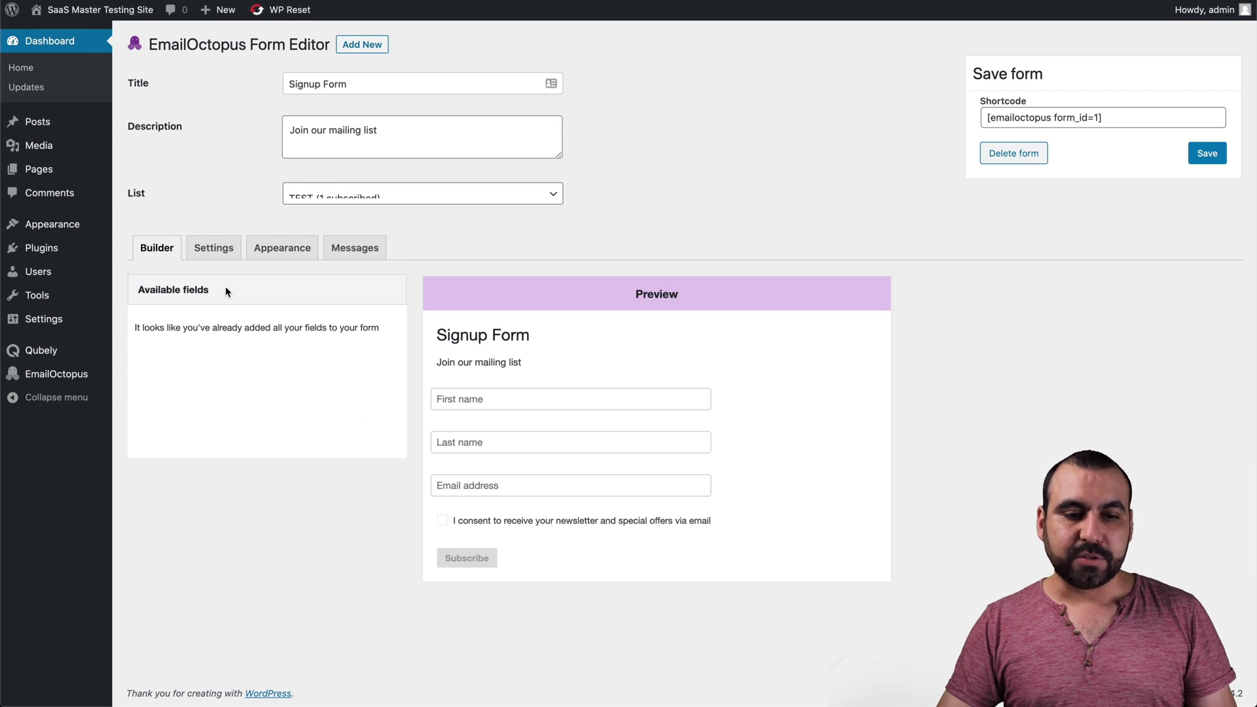
- In the Signup Form settings, turn EmailOctopus branding on and back off, and review the consent text
left_click(213, 249)
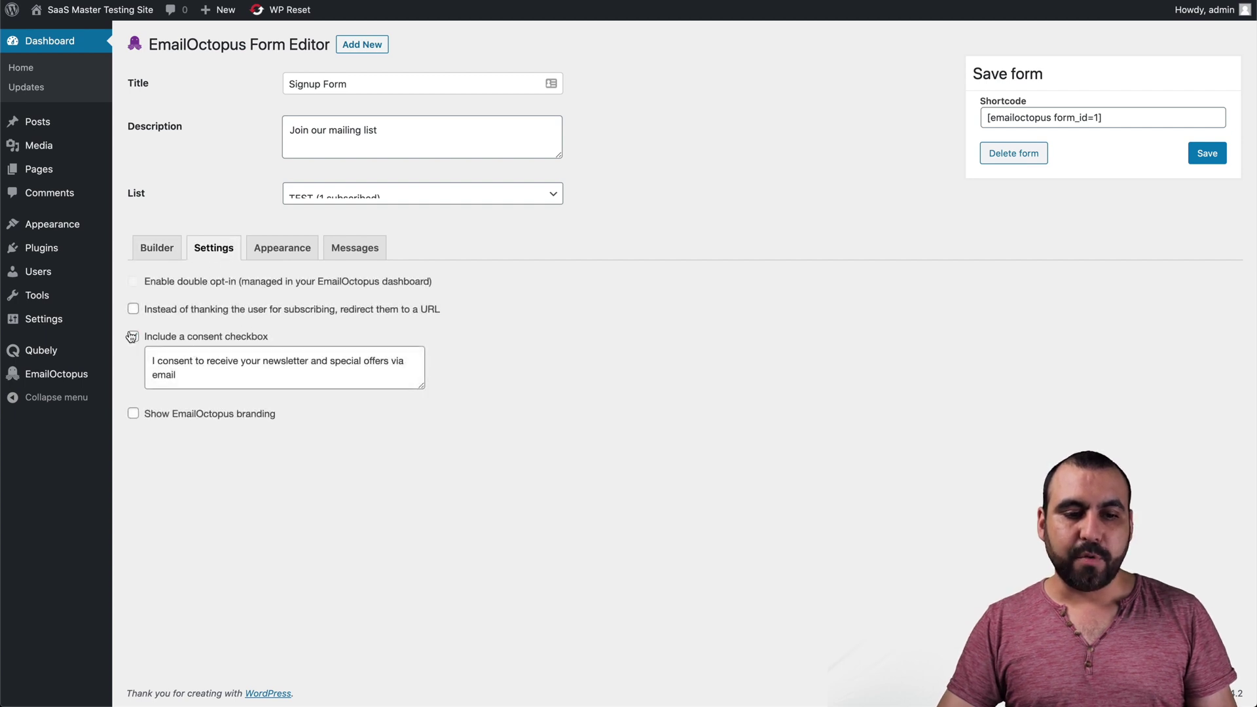
left_click(134, 415)
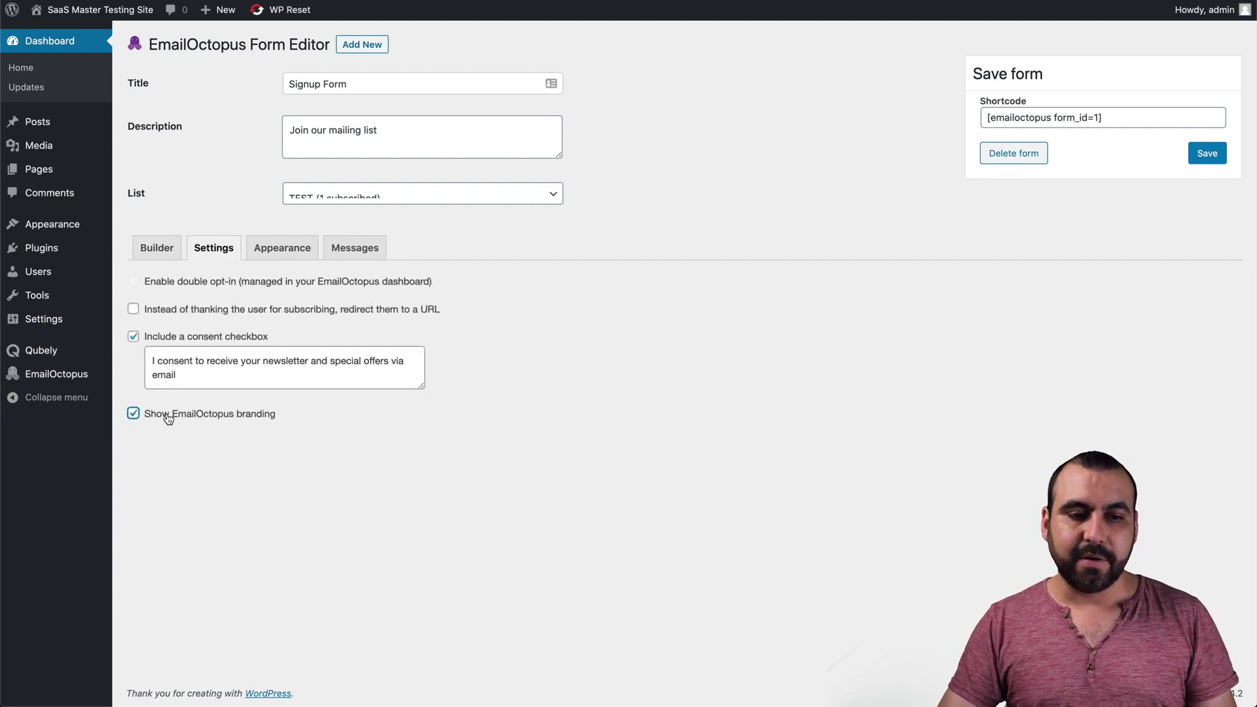
left_click(168, 247)
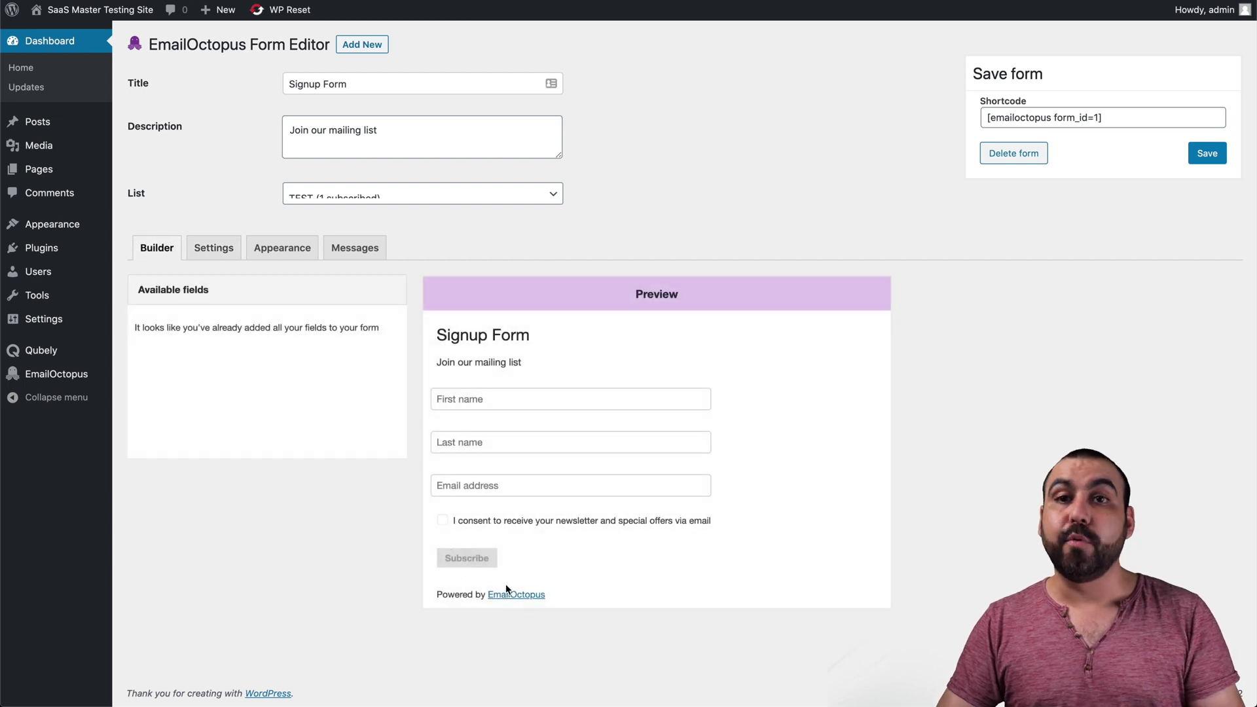
left_click(231, 250)
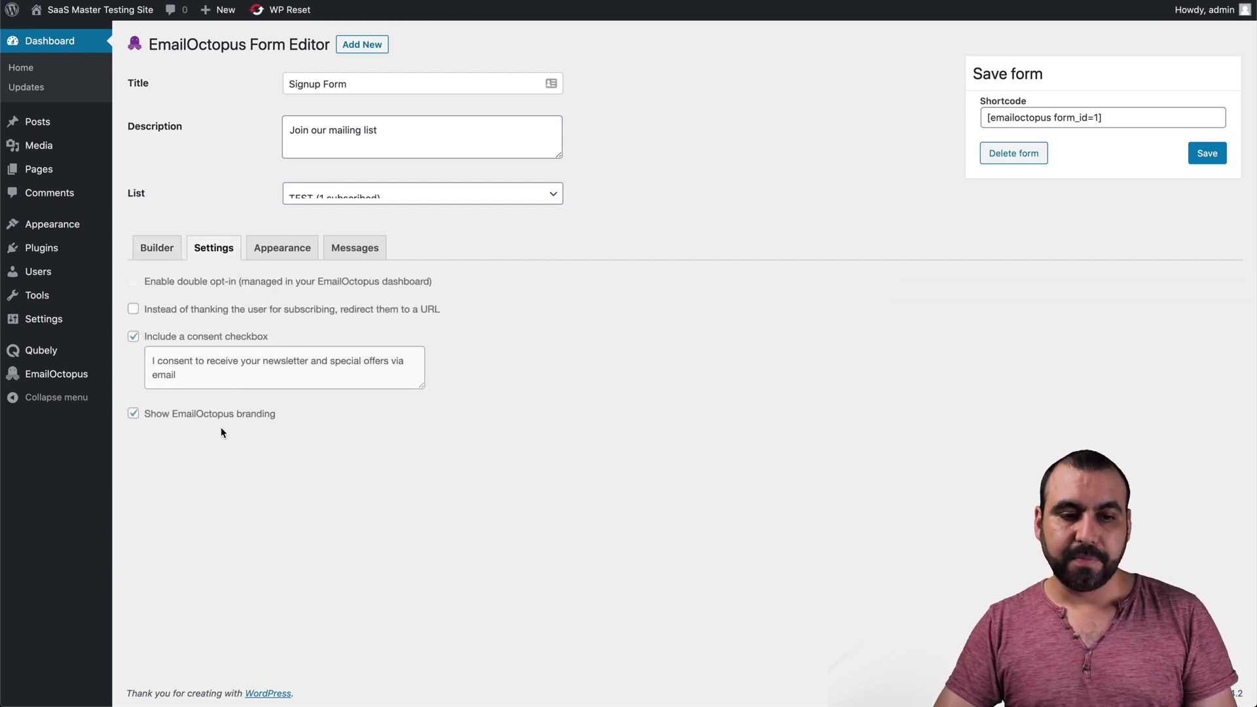
left_click(188, 415)
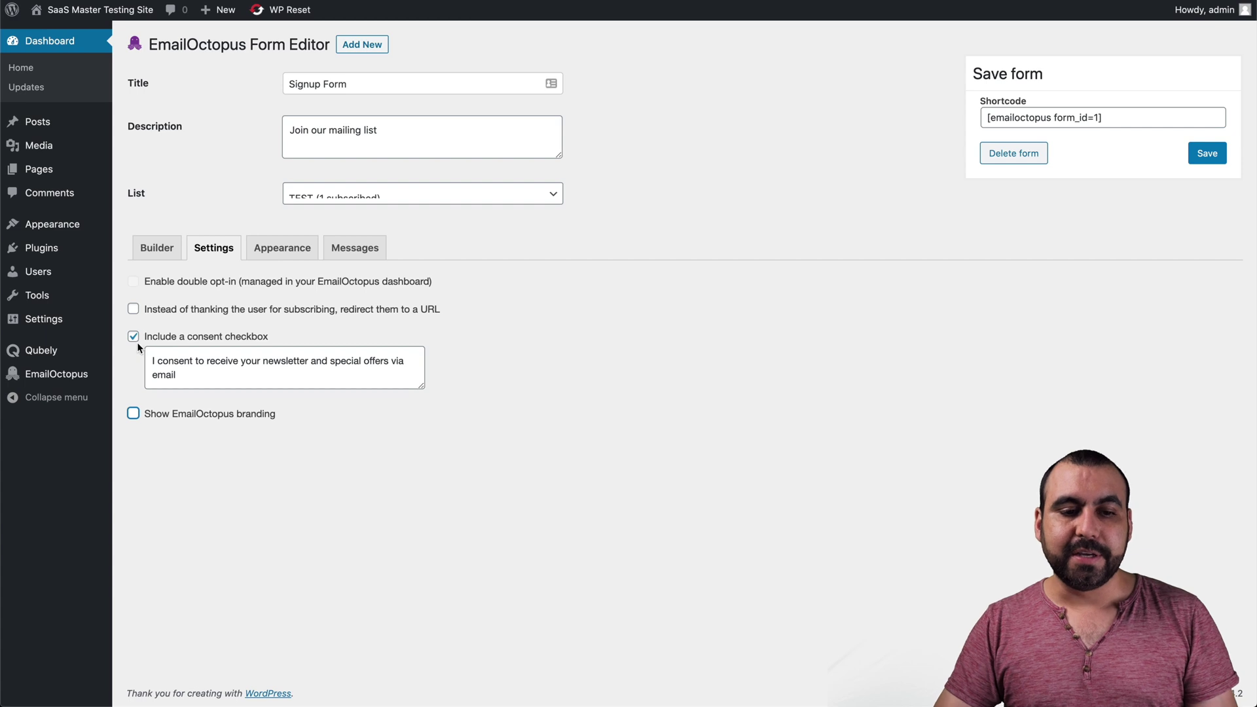
triple_click(225, 367)
left_click(234, 372)
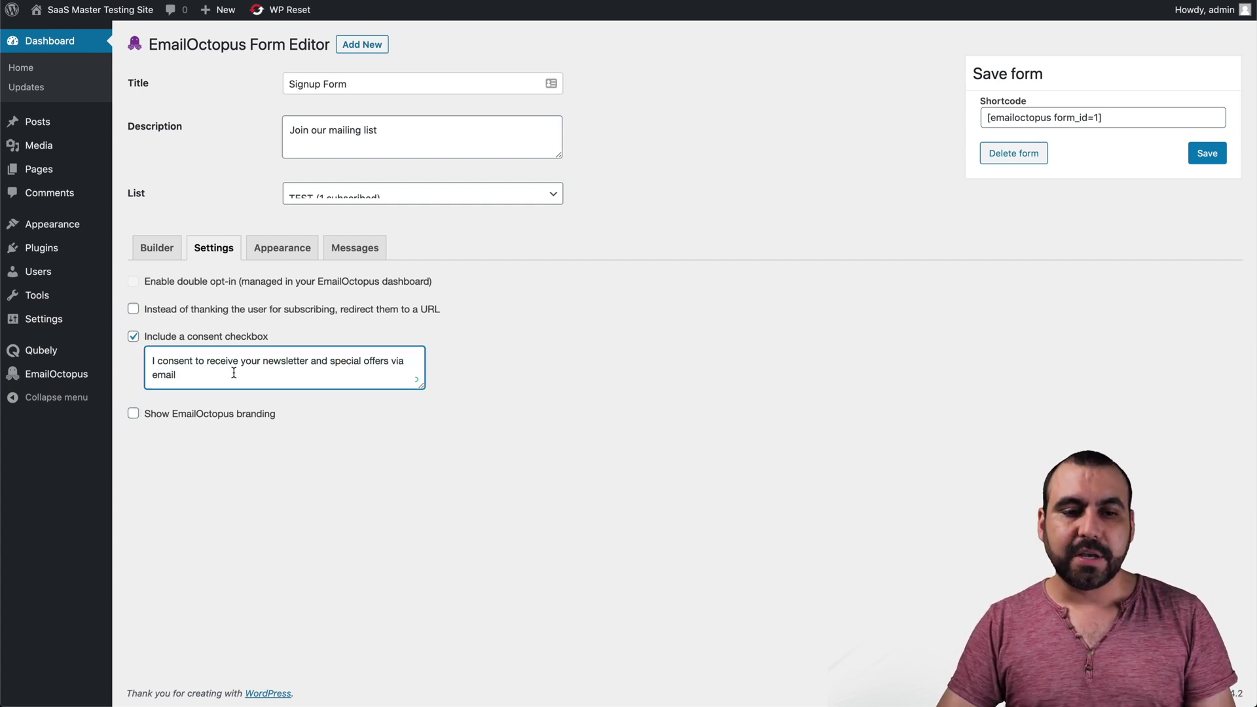
- Try the Custom colors theme, revert the form to Light, and view it on the Home page
left_click(282, 248)
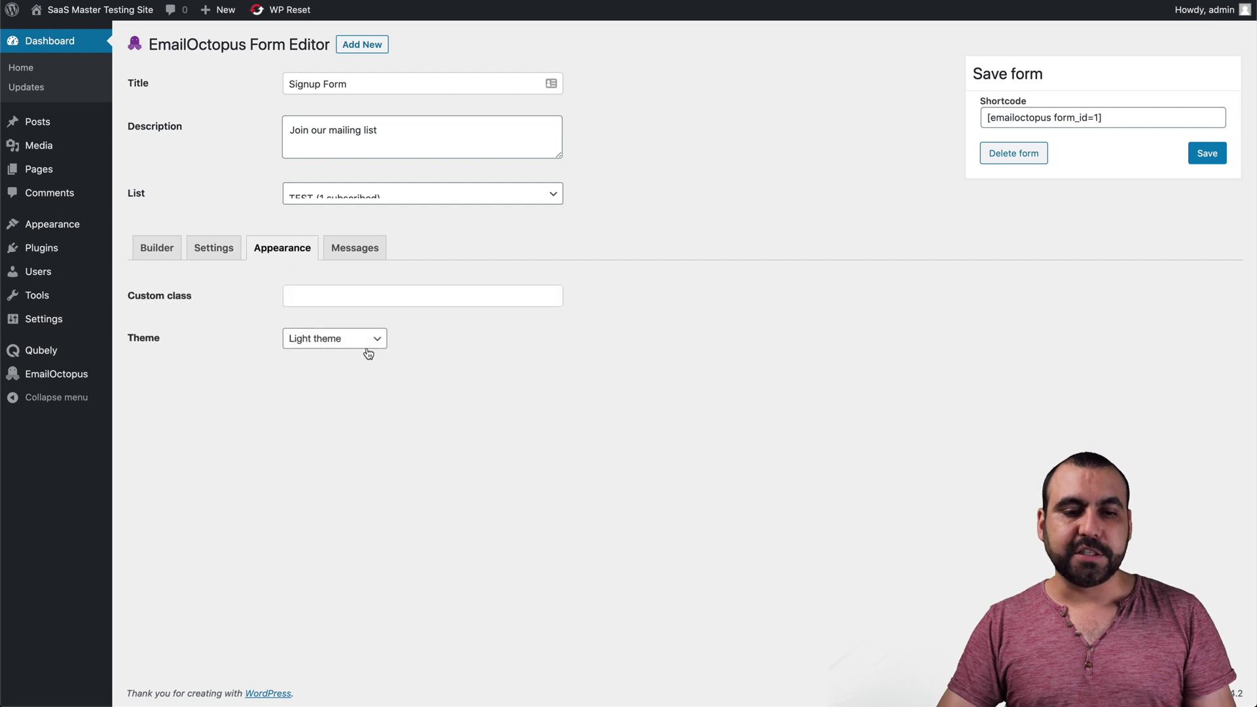
left_click(369, 352)
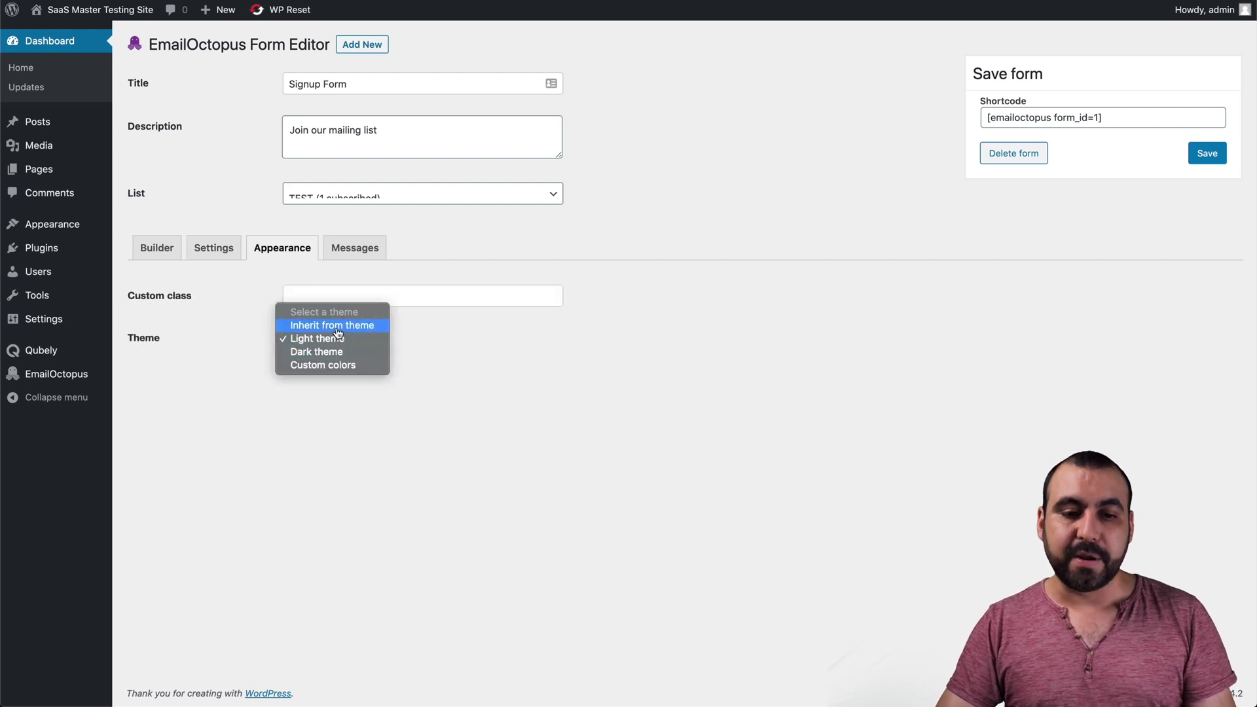
left_click(340, 369)
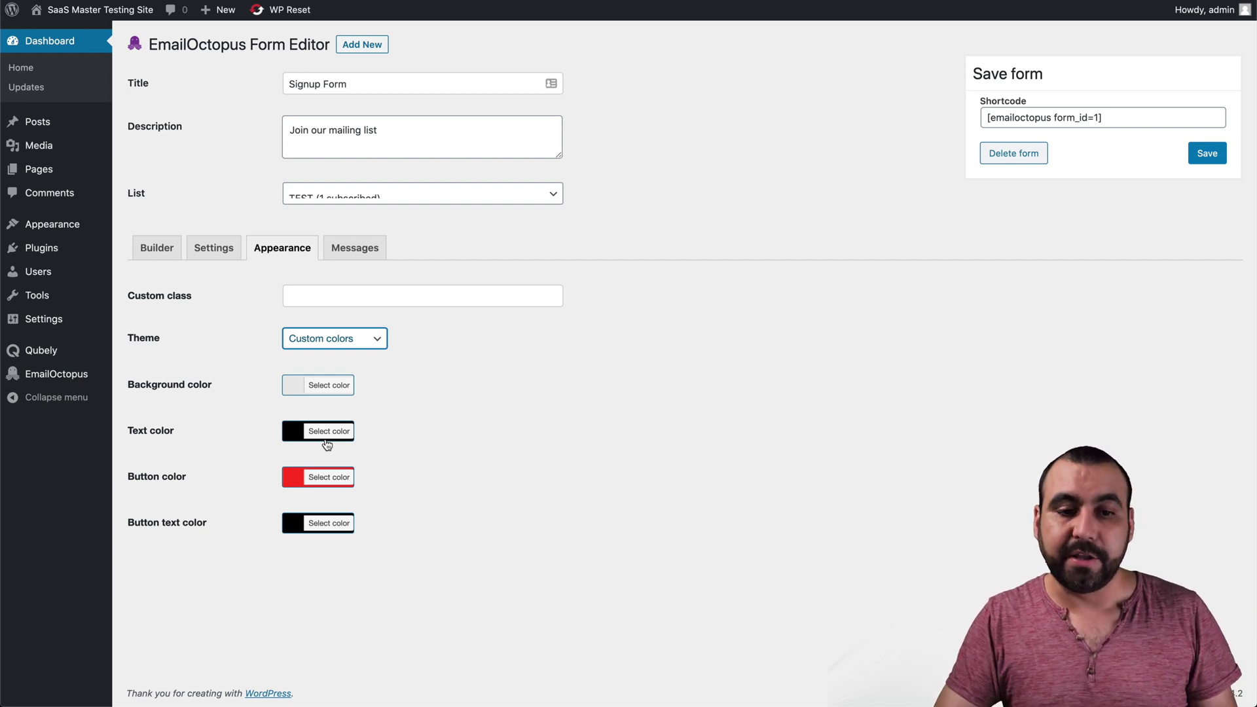
left_click(341, 341)
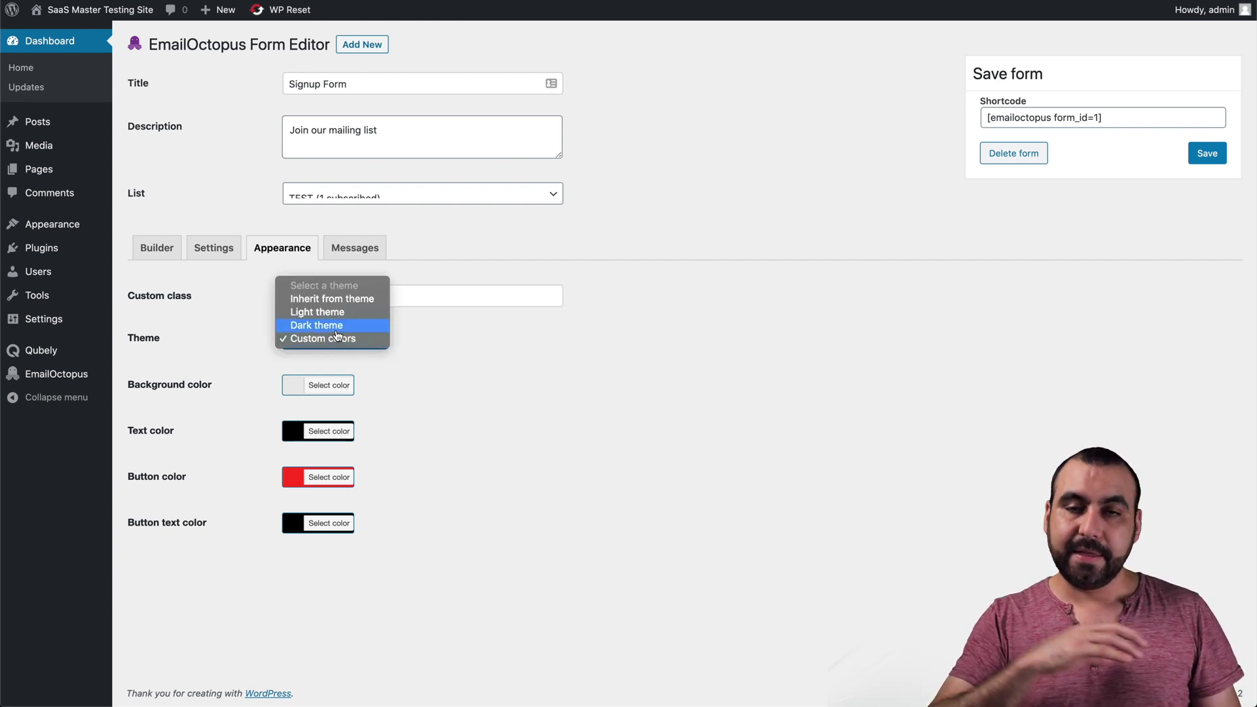
left_click(341, 316)
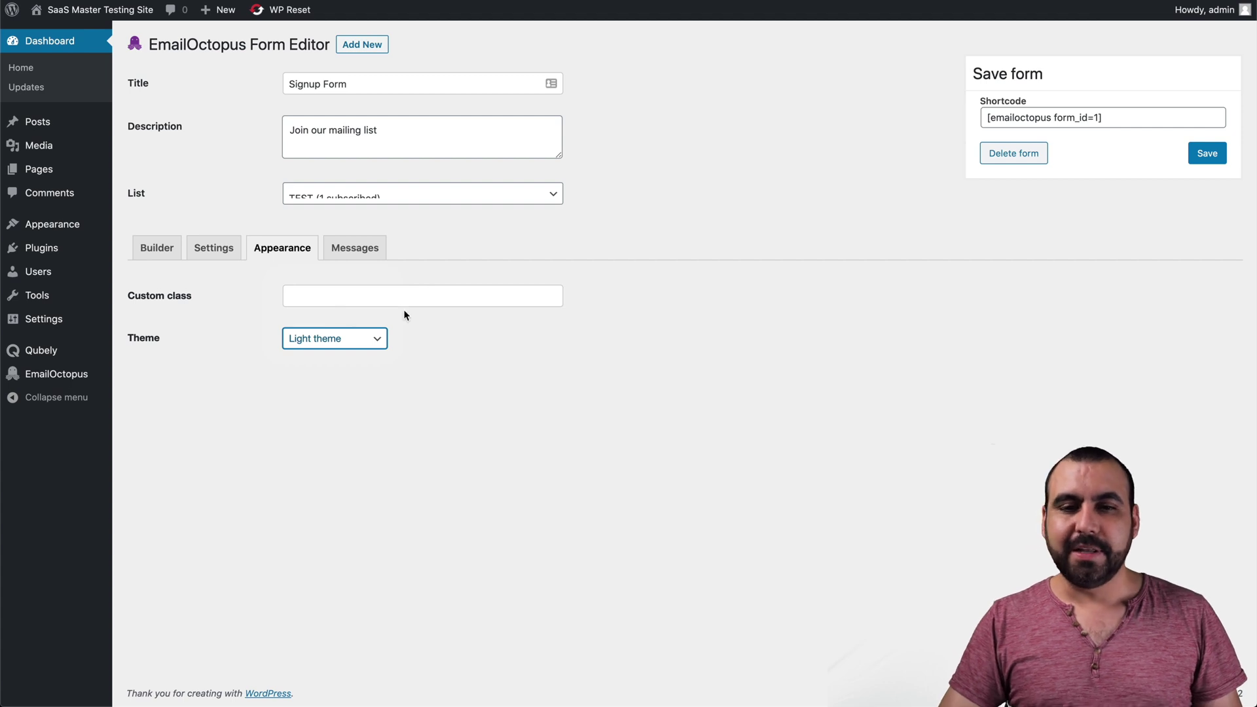
left_click(634, 384)
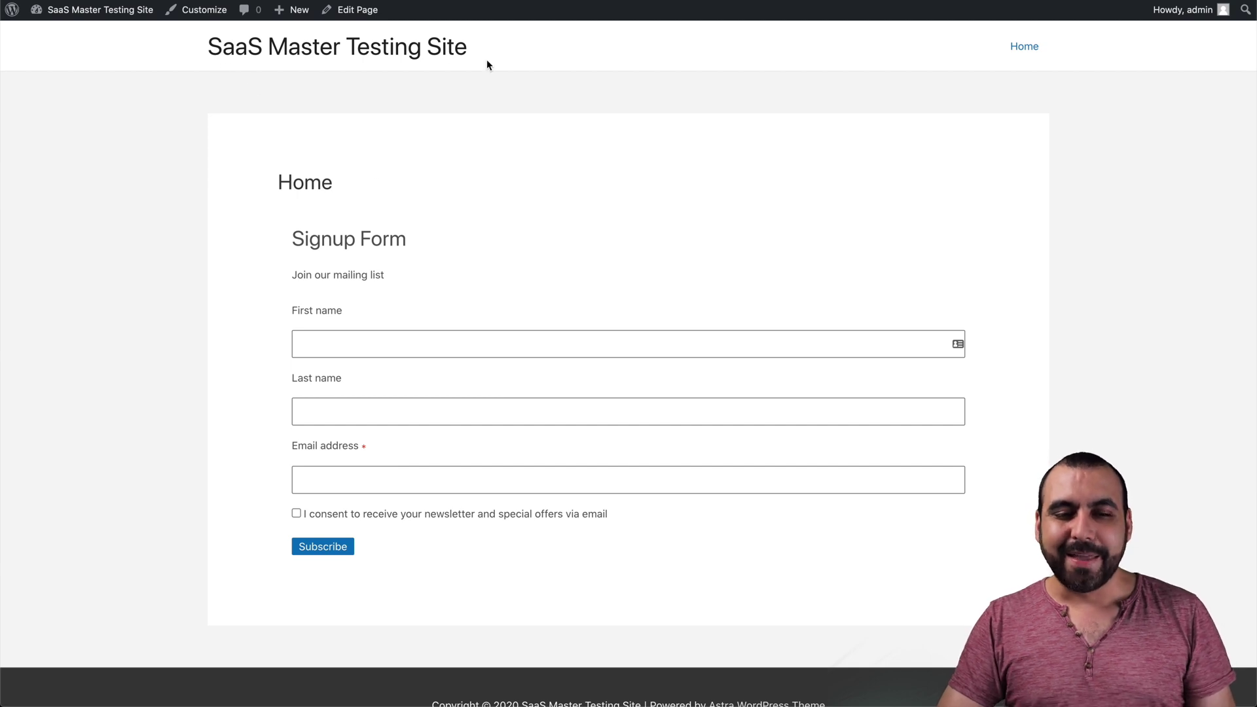
- On the Home page's live Signup Form, try the name fields and tick the newsletter consent checkbox
left_click_drag(292, 222, 513, 294)
left_click(608, 275)
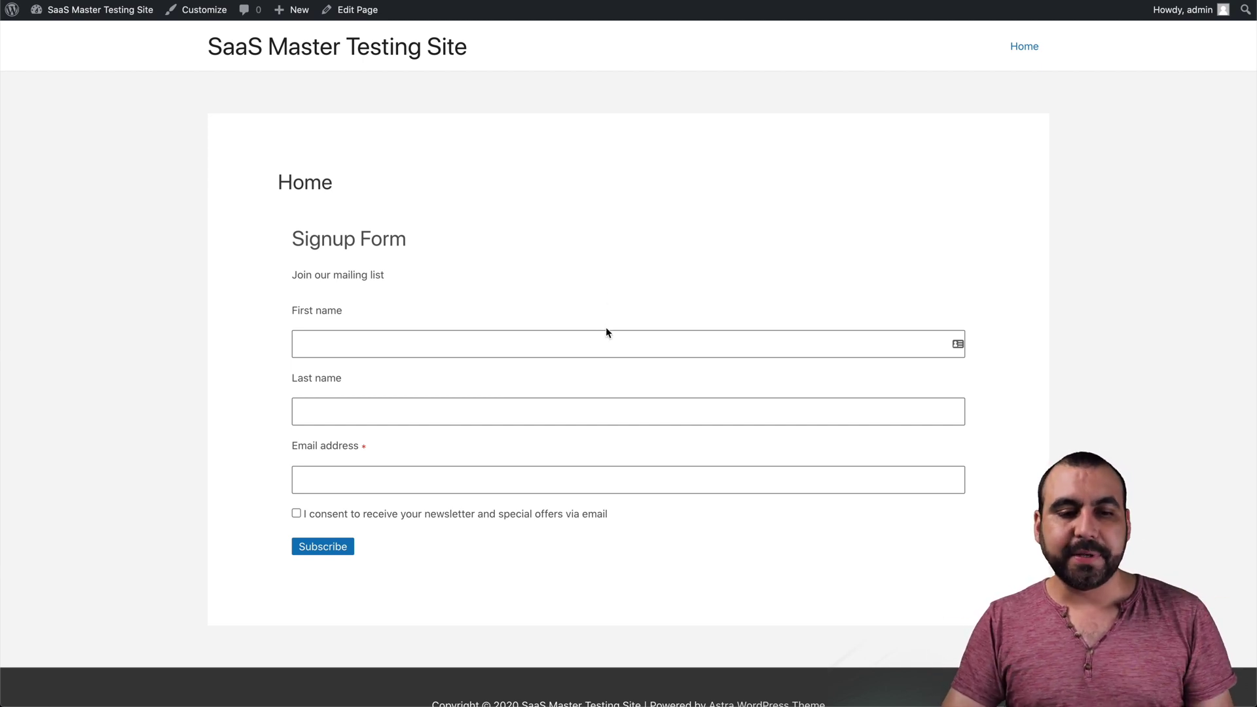
left_click(362, 354)
left_click(452, 414)
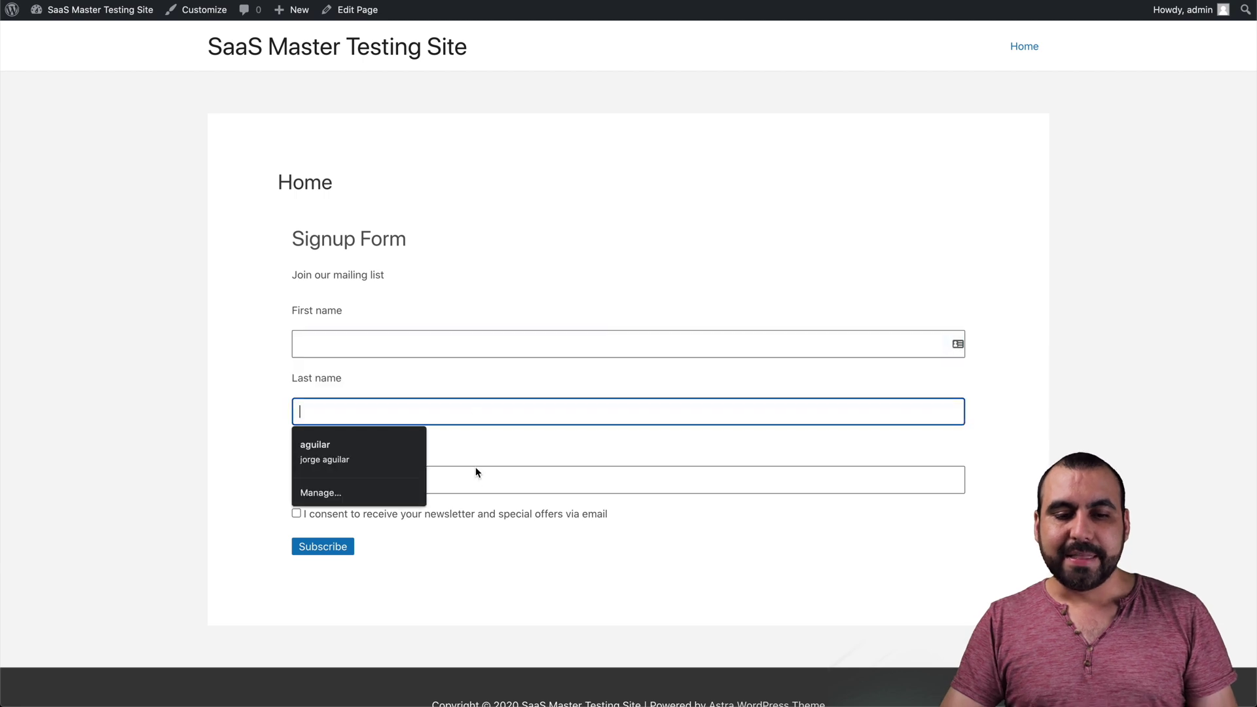
left_click(553, 512)
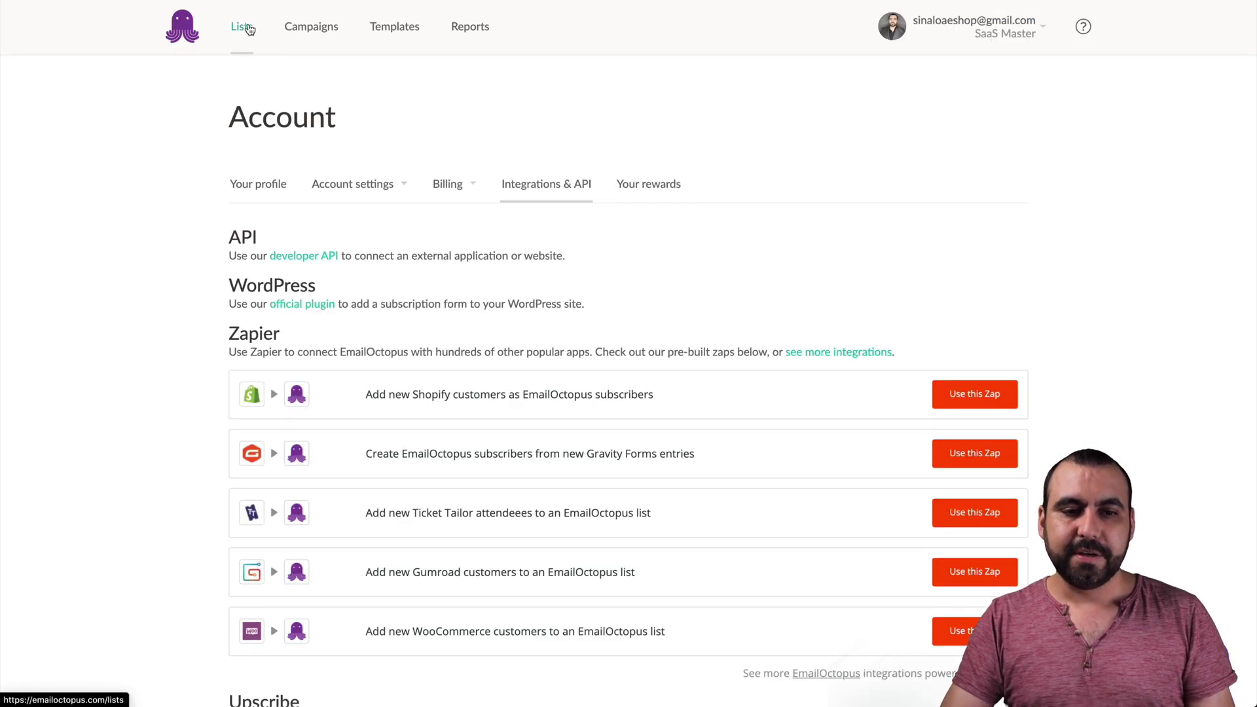
- Go to the EmailOctopus Lists page showing TEST, Facebook group and marketing lists
left_click(242, 26)
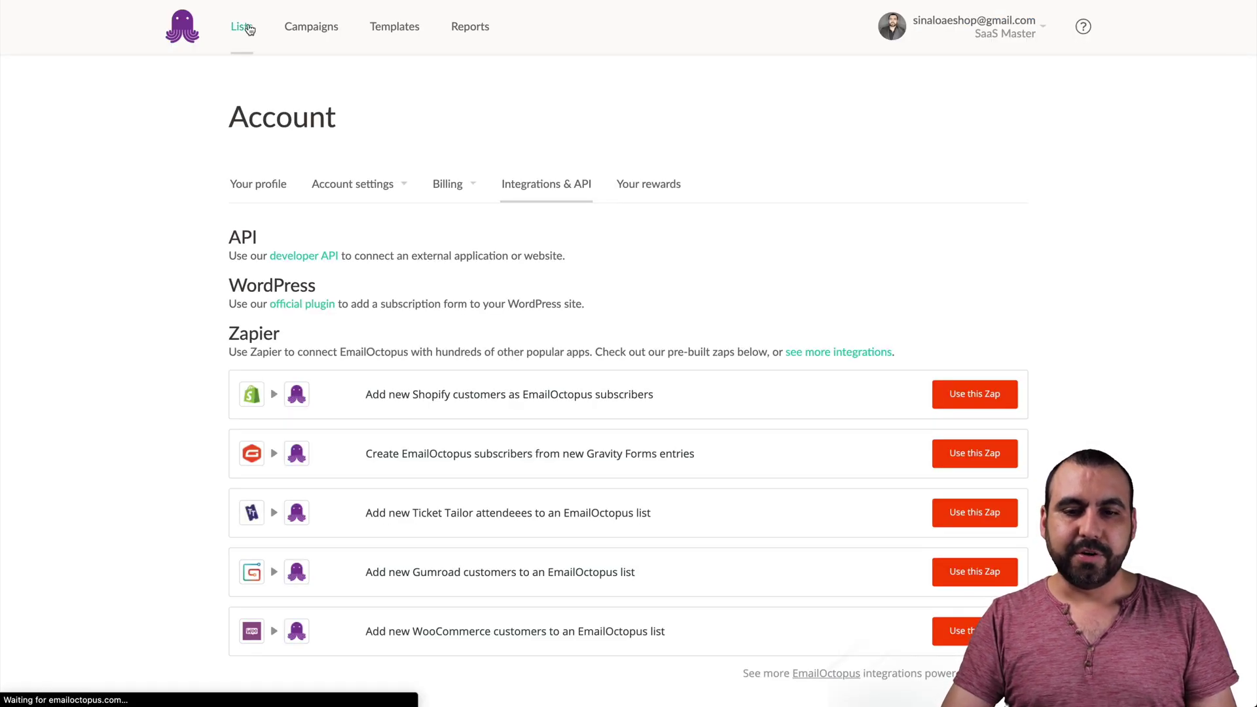